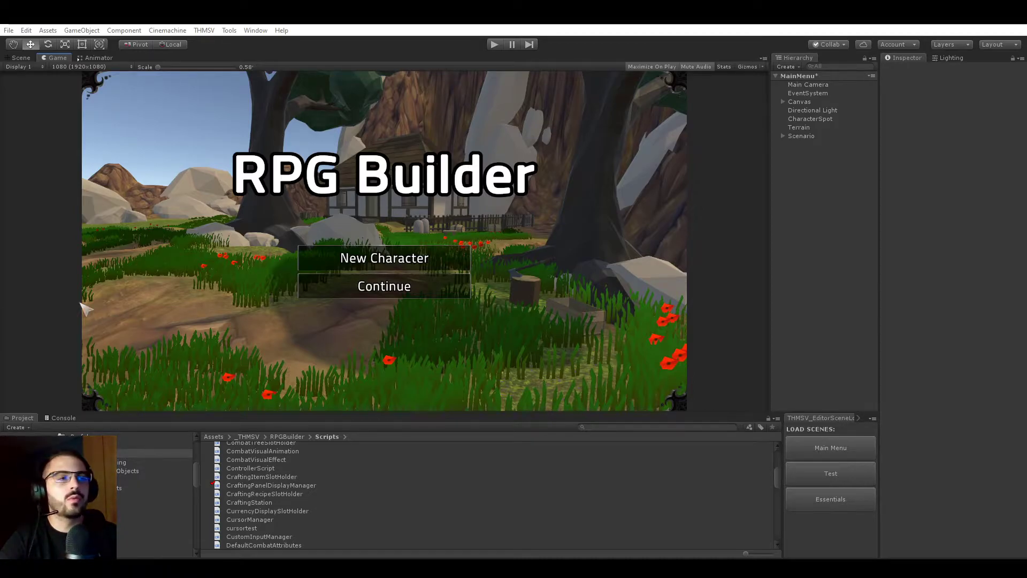
Open the RPG Builder editor from the THMSV menu and show its General categories
click(204, 30)
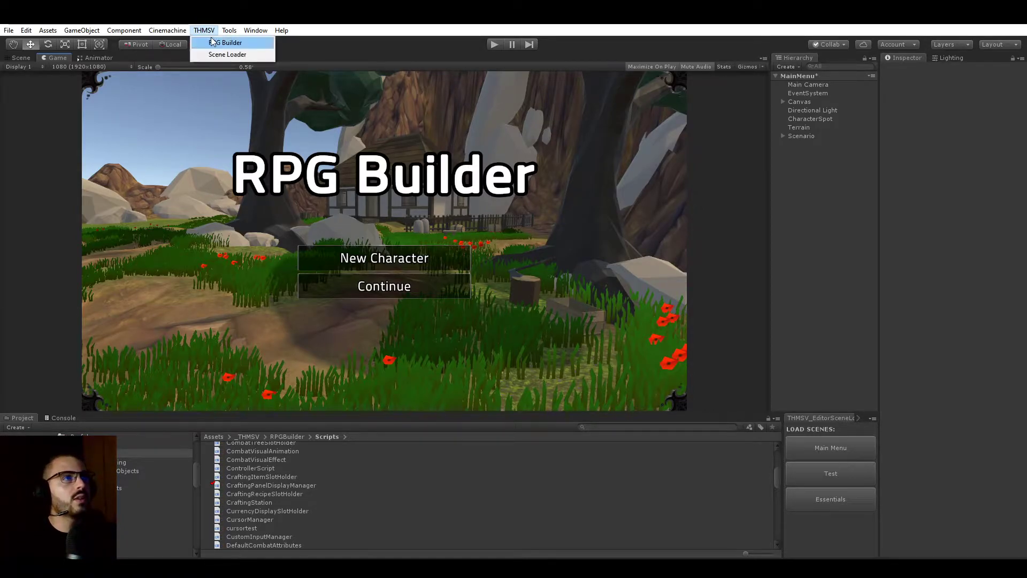
click(225, 42)
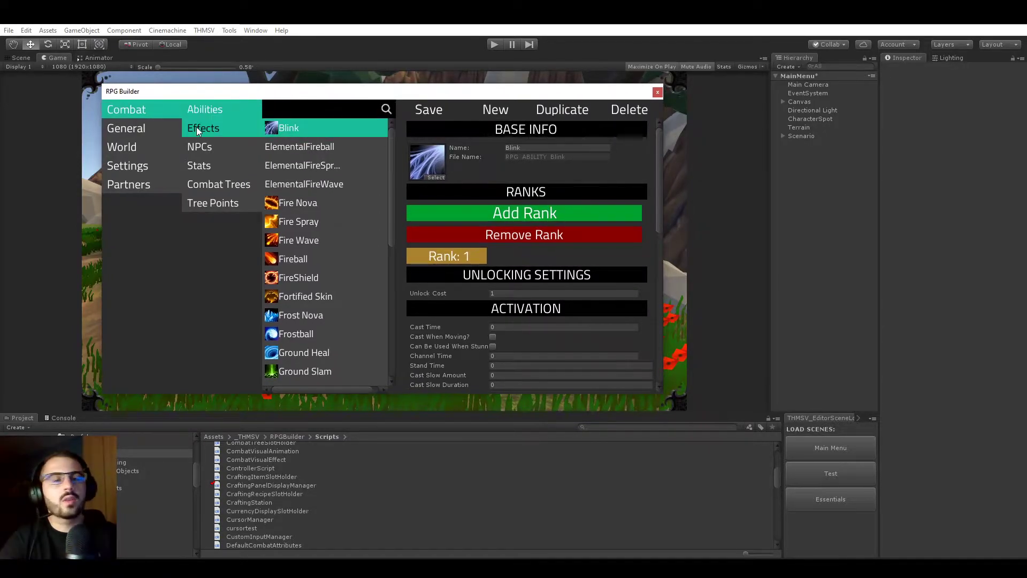
click(126, 129)
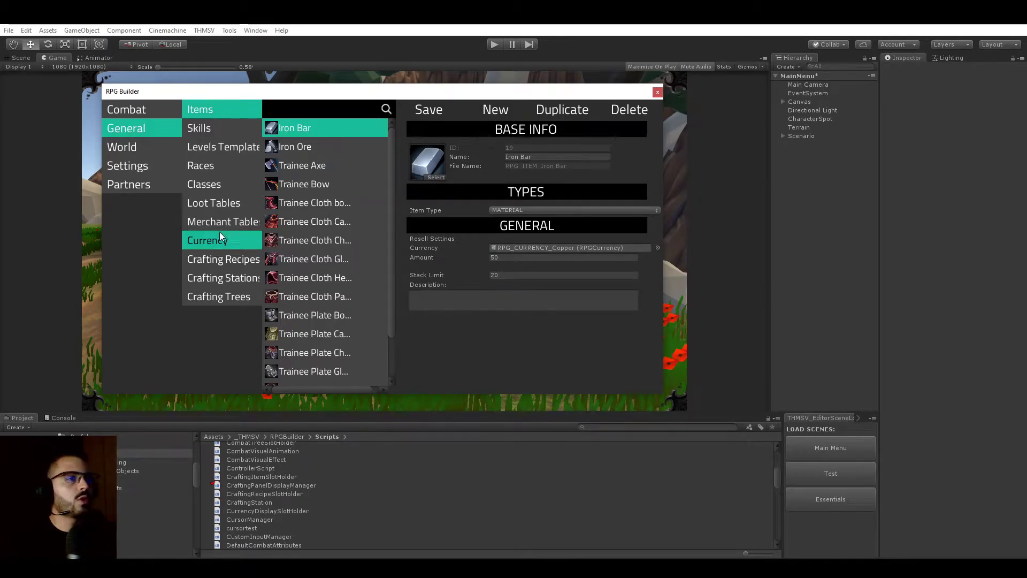
Browse crafting recipes, stations and the Blacksmithing tree, ending on the Trainee Axe recipe
click(222, 259)
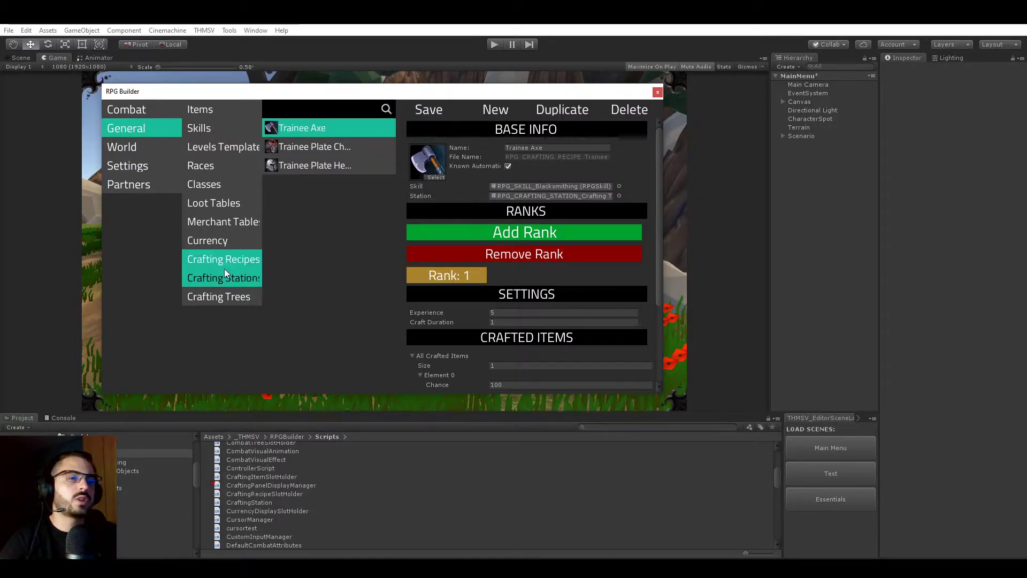
click(224, 273)
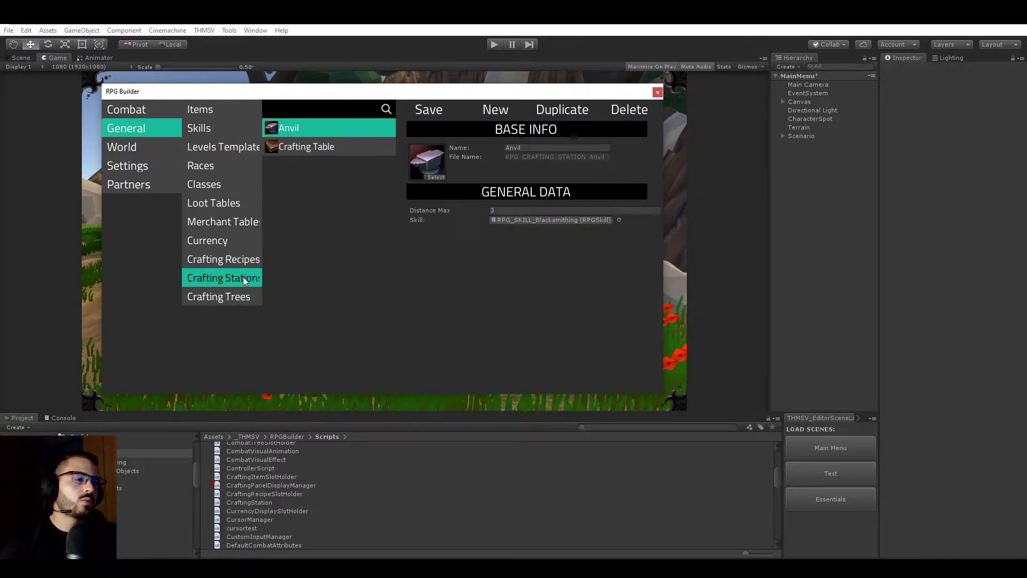
click(227, 297)
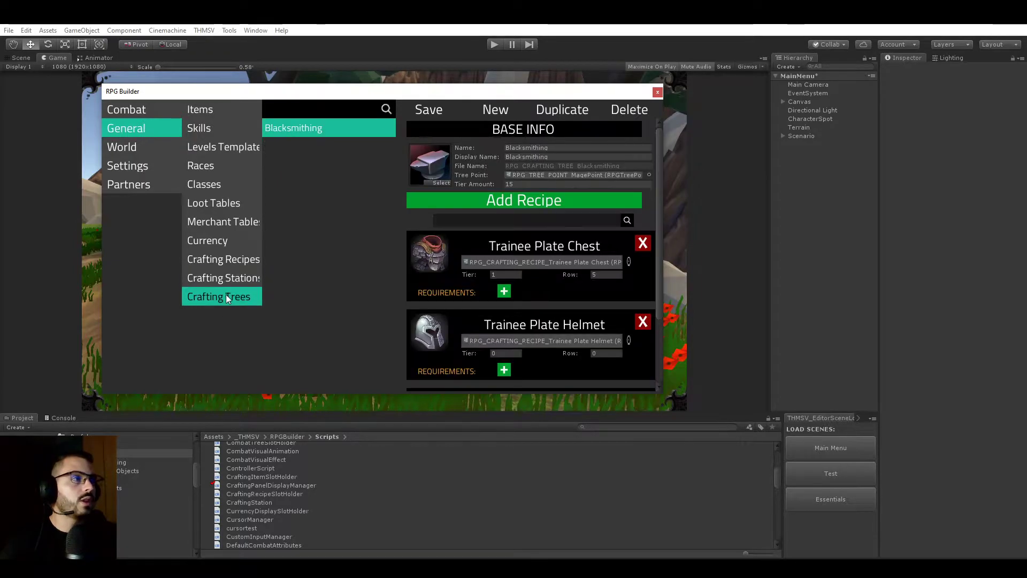
click(232, 259)
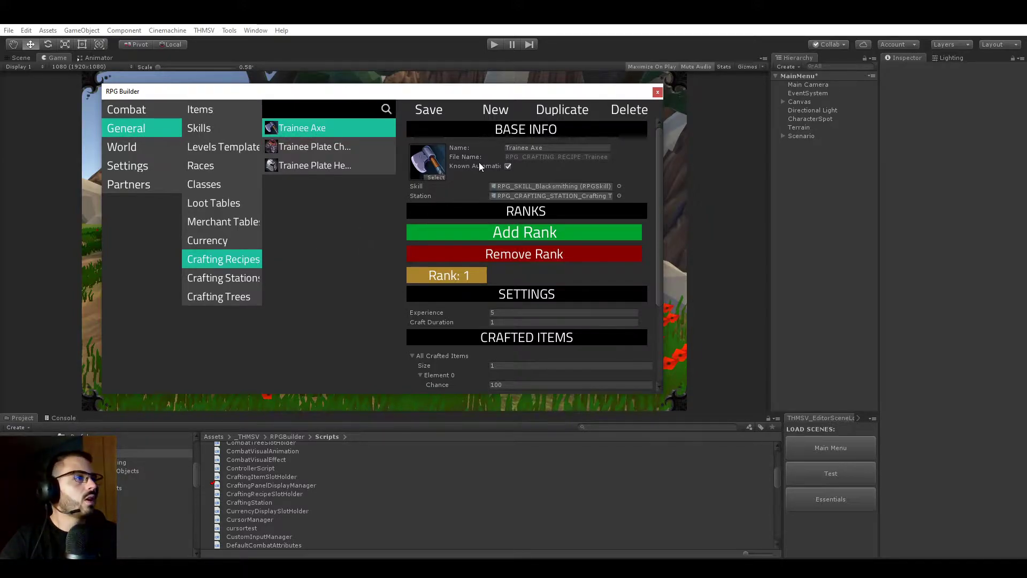
Look up the Trainee Plate Boots item's exact name in the Items list
click(489, 110)
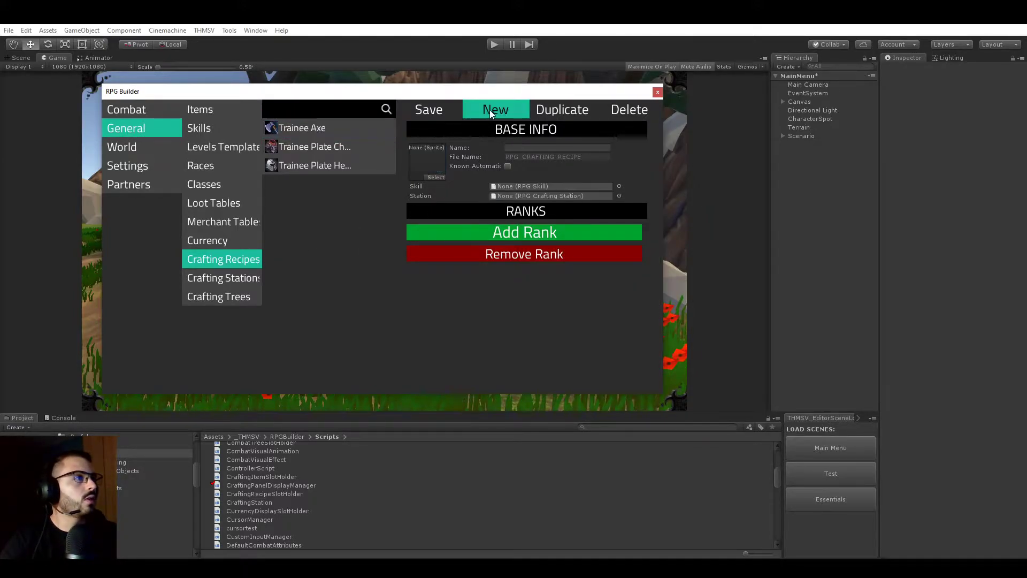
click(524, 147)
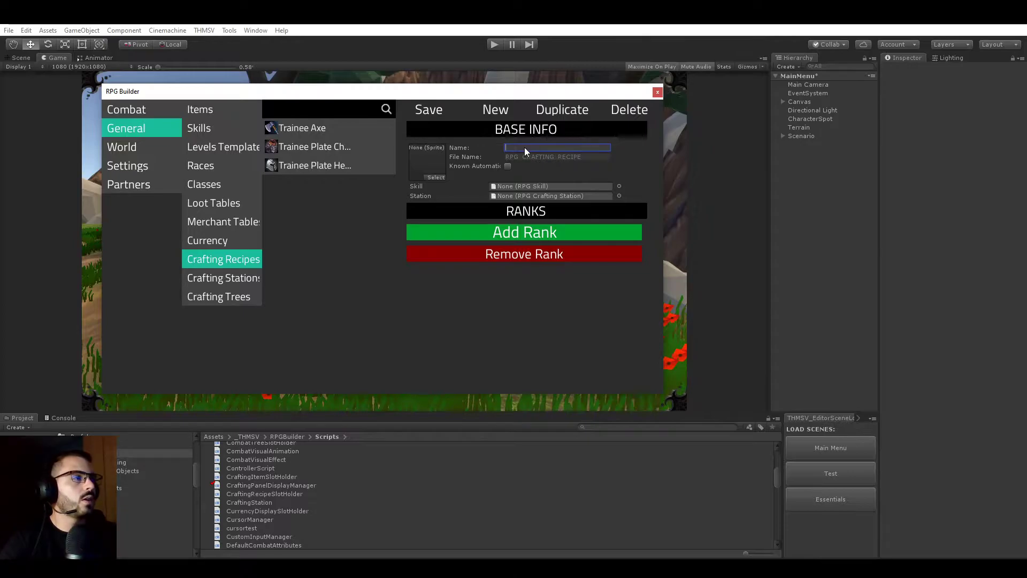
click(207, 110)
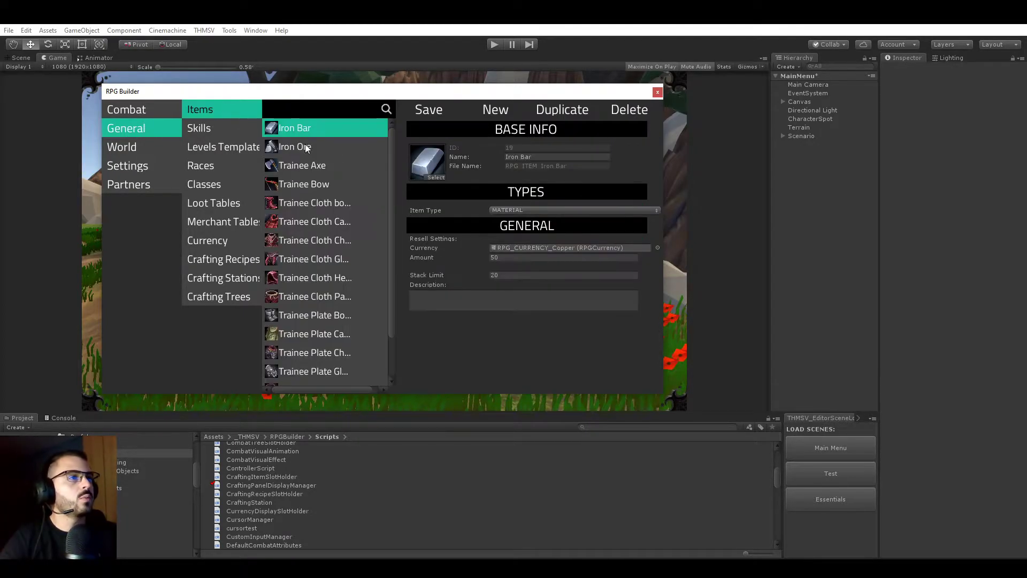
scroll(321, 176, down, 3)
click(313, 266)
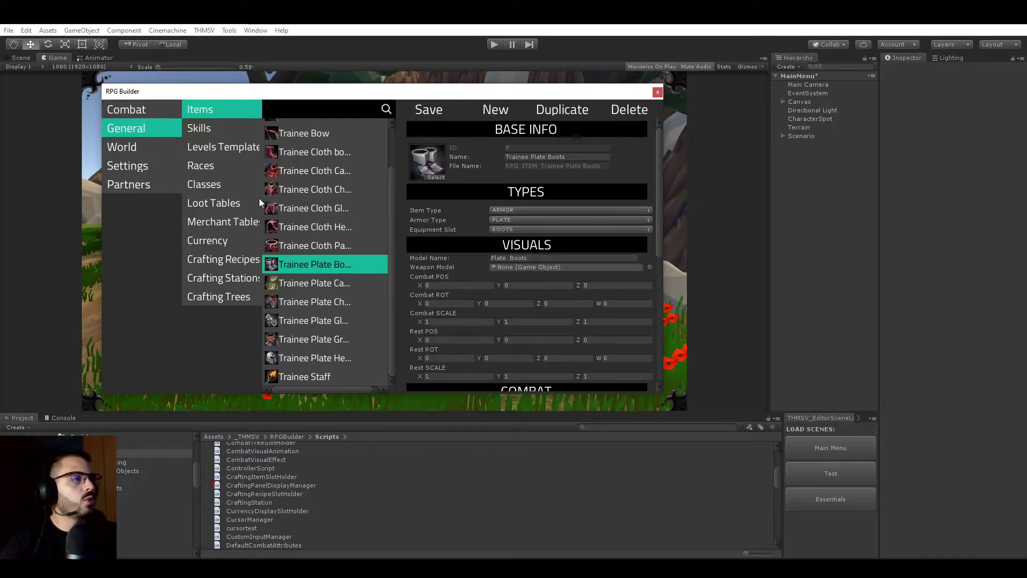
click(232, 258)
Create a new crafting recipe named 'Trainee Plate Boots'
click(501, 111)
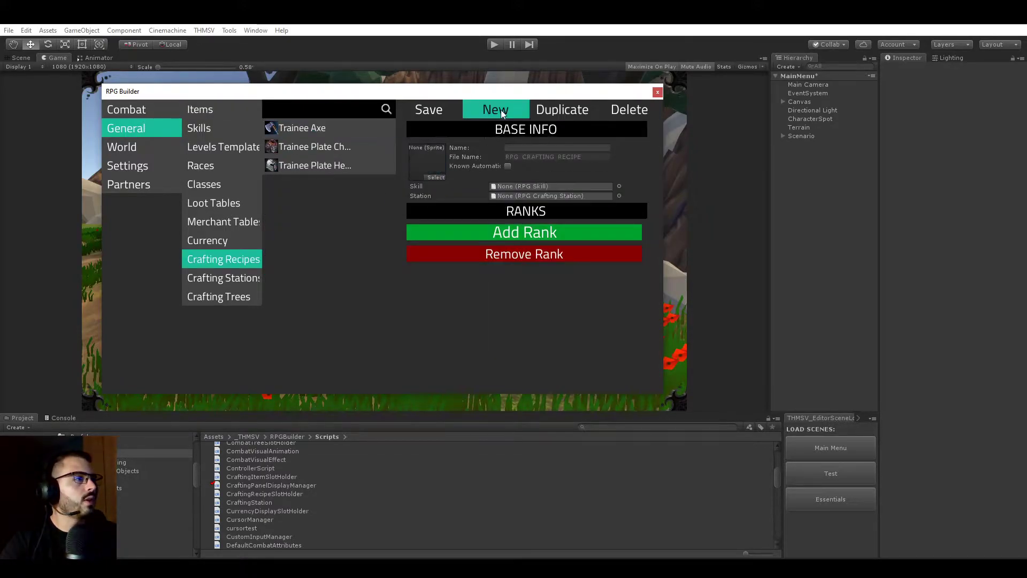
click(528, 147)
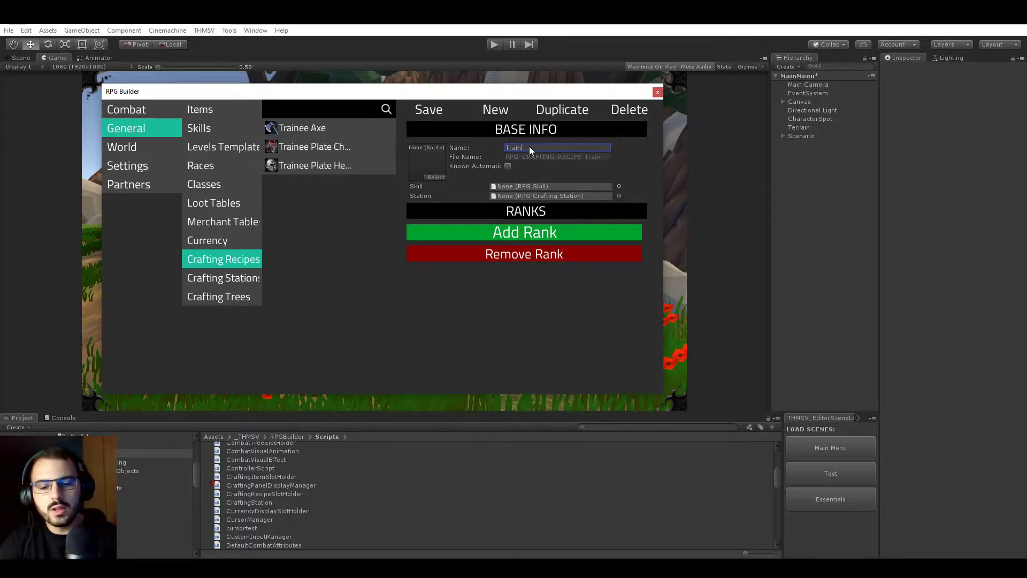
text(Trainee Plate Boots)
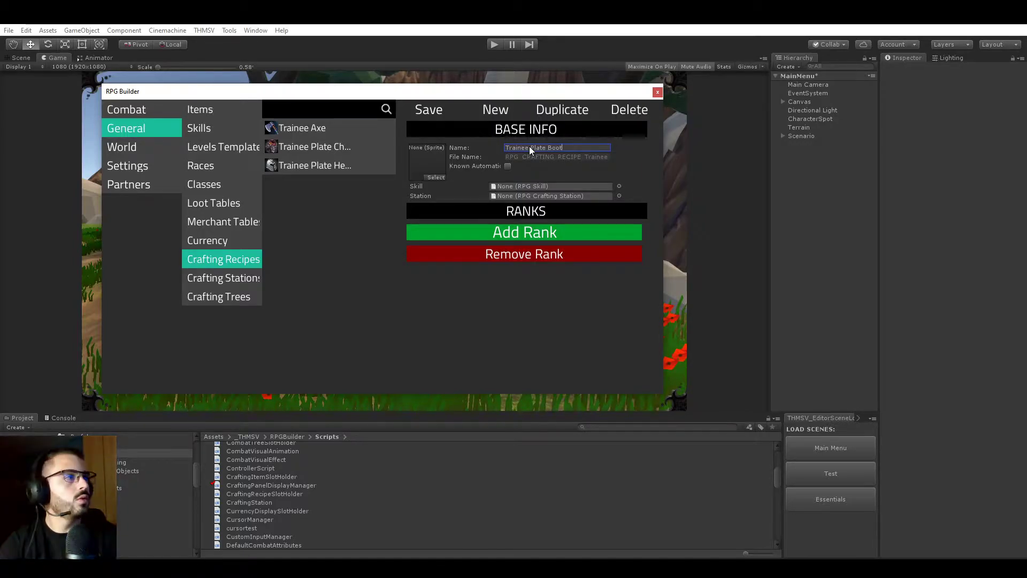
Give the recipe the plate boots sprite as its icon, found by searching 'h_'
click(429, 177)
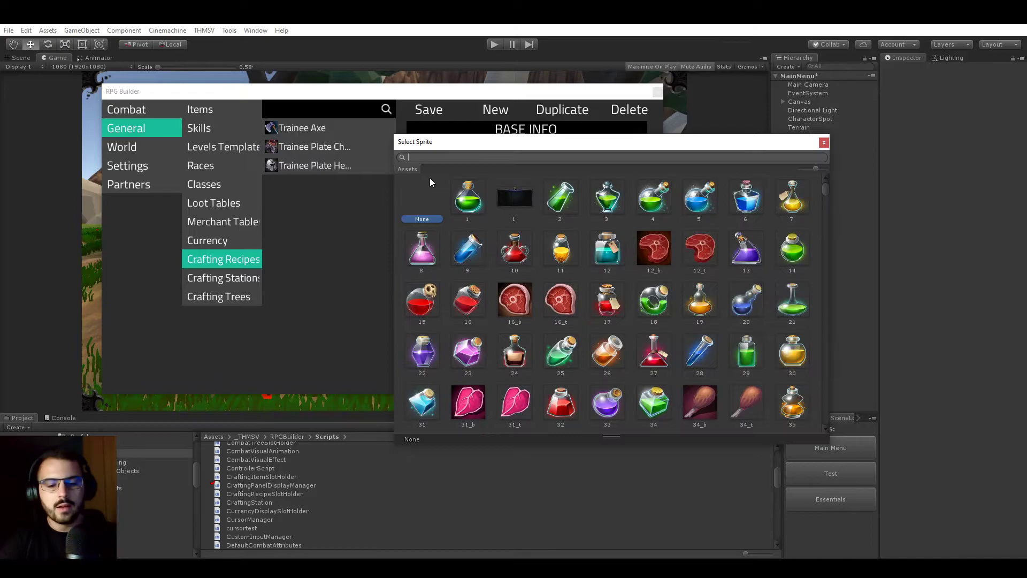
text(h_)
scroll(475, 225, down, 10)
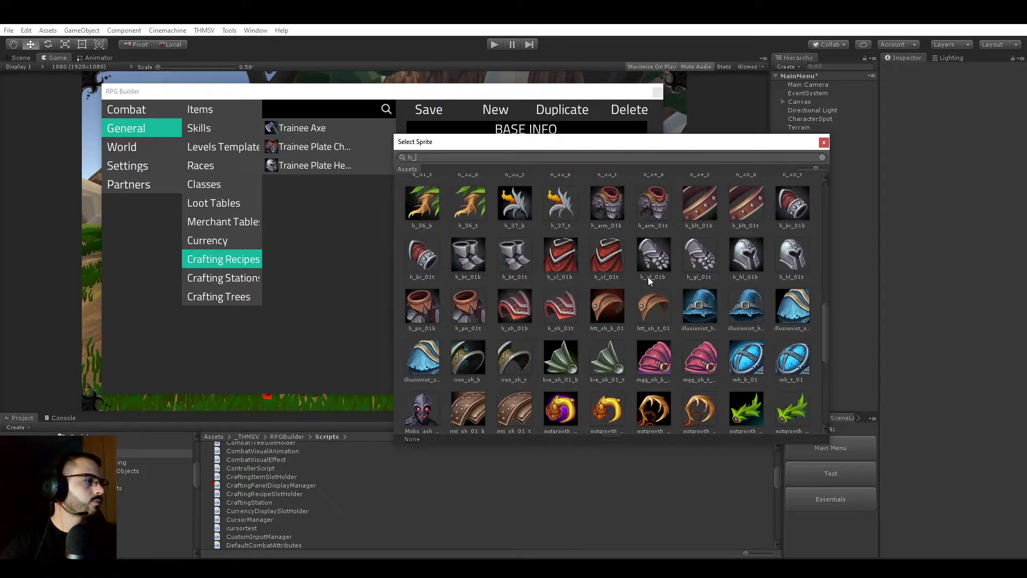
double_click(507, 261)
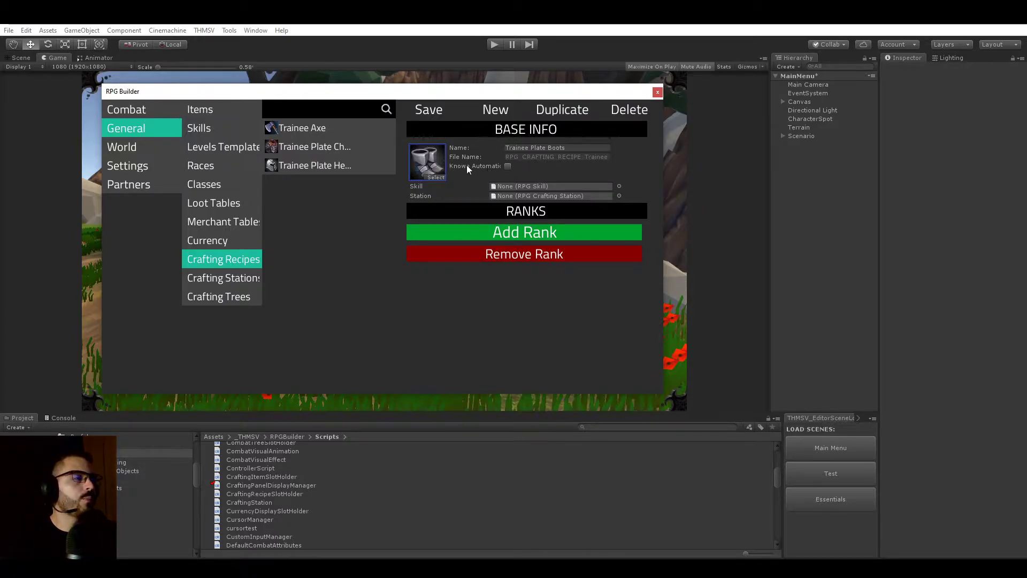
Make the recipe known automatically with RPG_SKILL_Blacksmithing, the Crafting Table station, and Rank 1
click(507, 167)
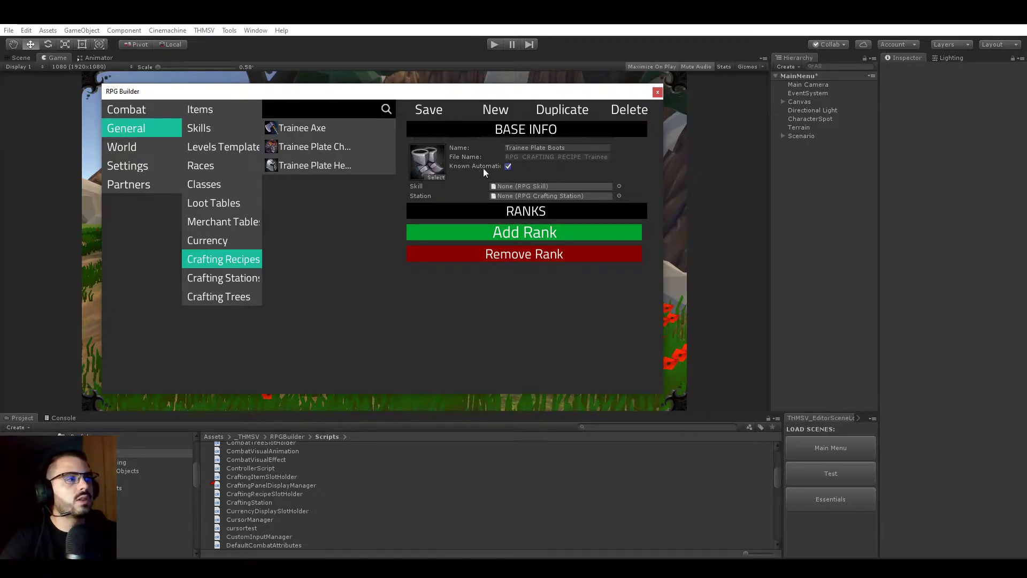
click(619, 187)
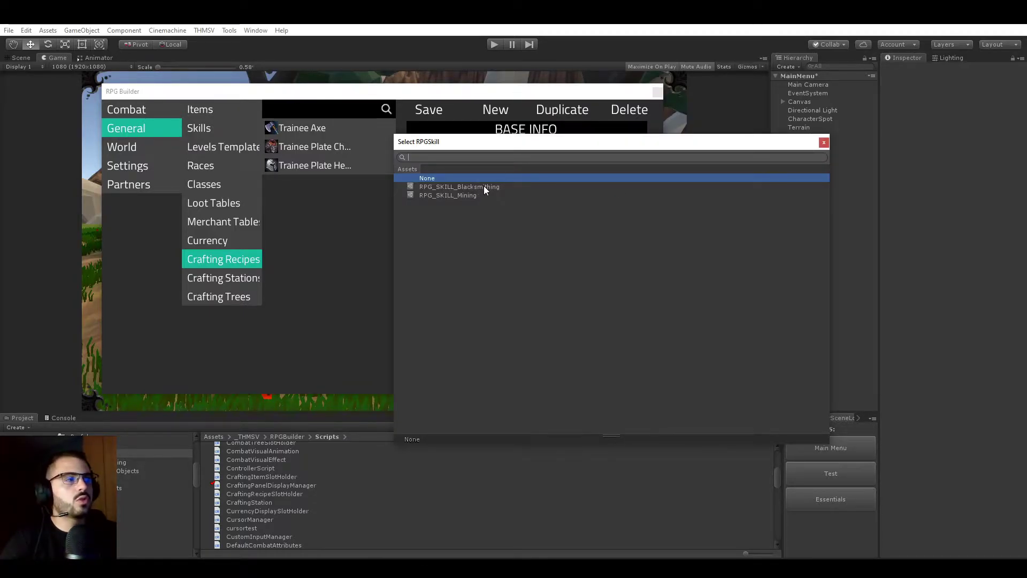
double_click(483, 187)
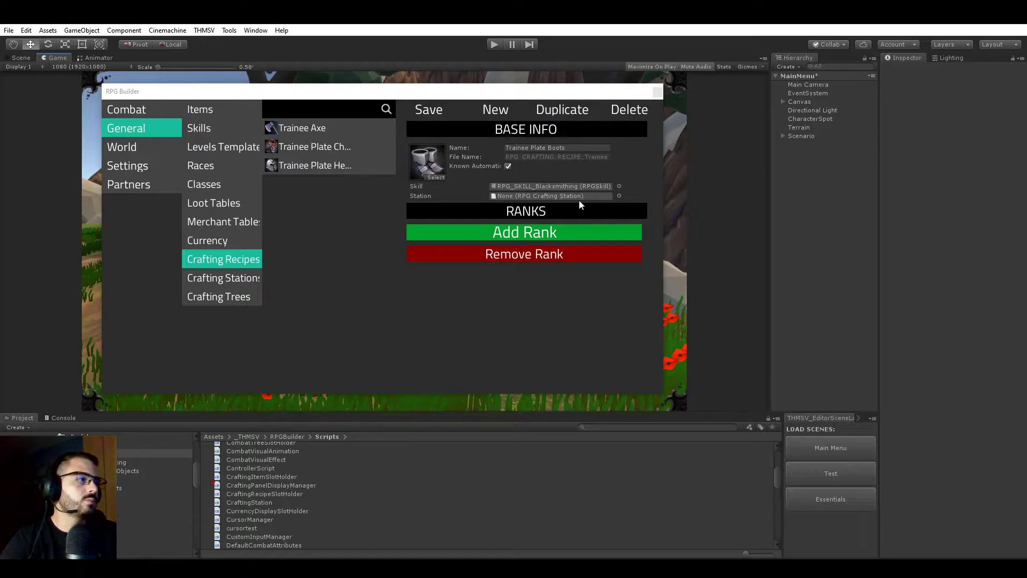
click(619, 196)
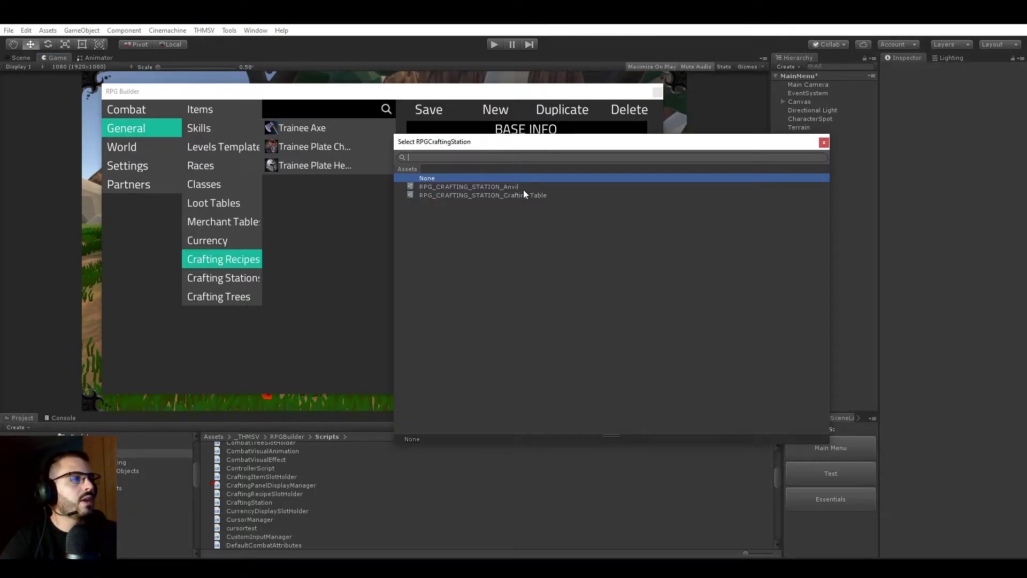
drag(493, 142, 490, 117)
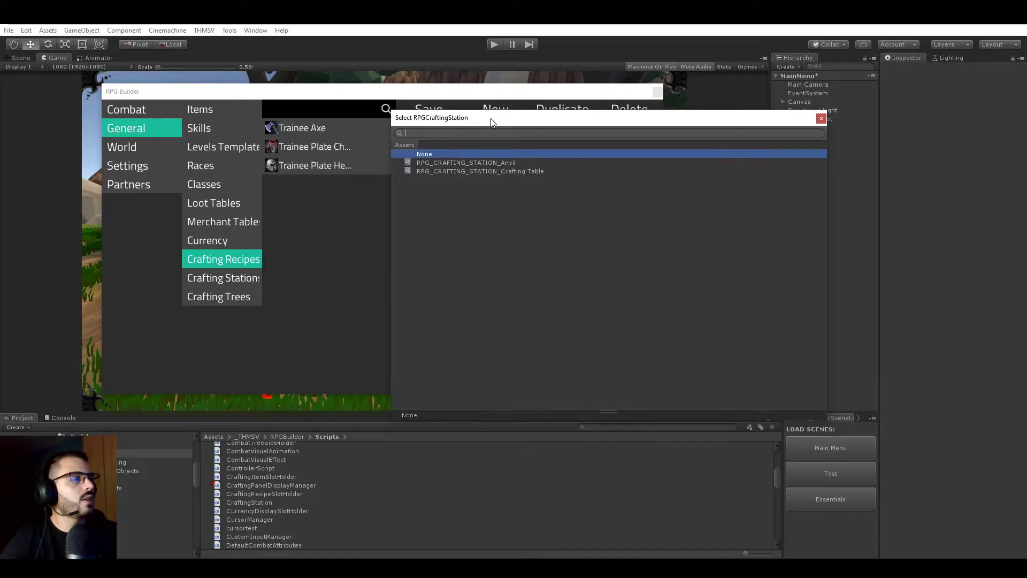
double_click(502, 172)
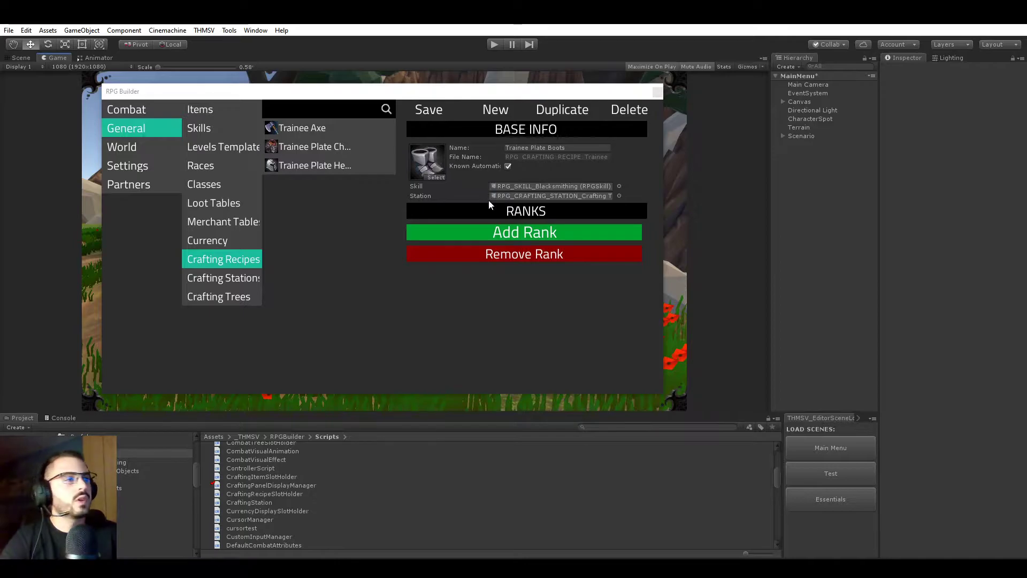
click(472, 234)
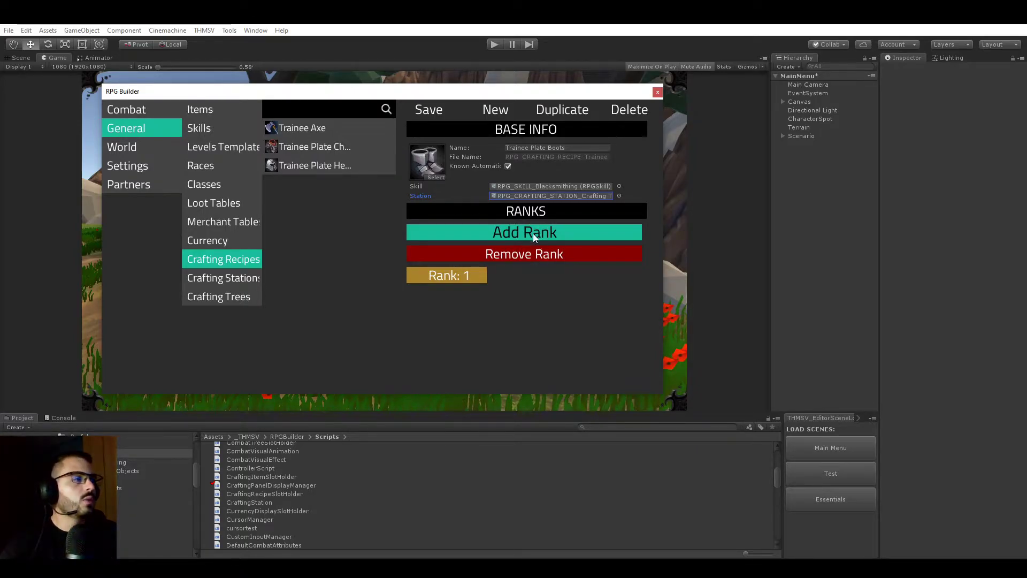
Re-add Rank 1 after removing it and expand its settings and required components
click(527, 256)
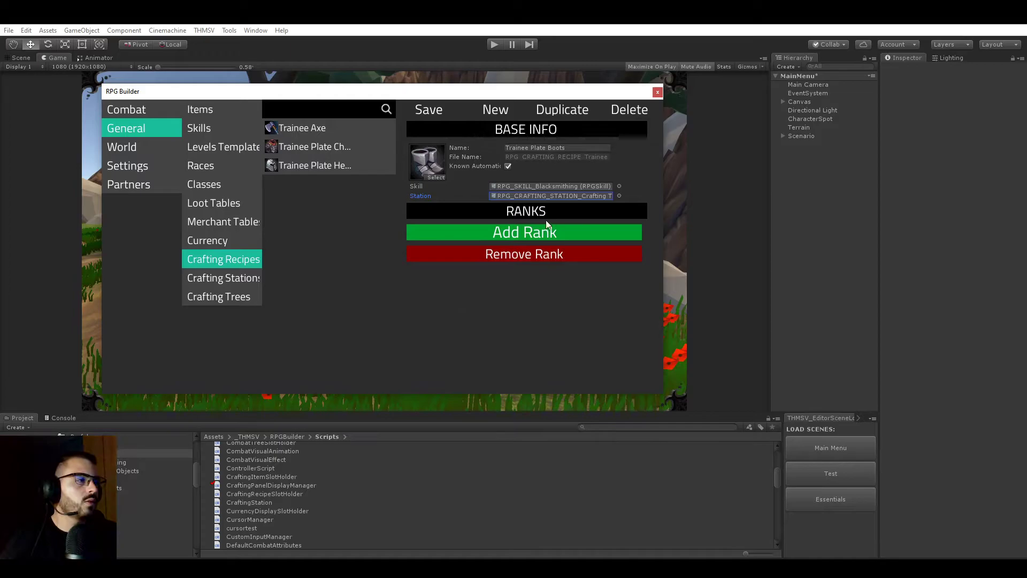
click(495, 231)
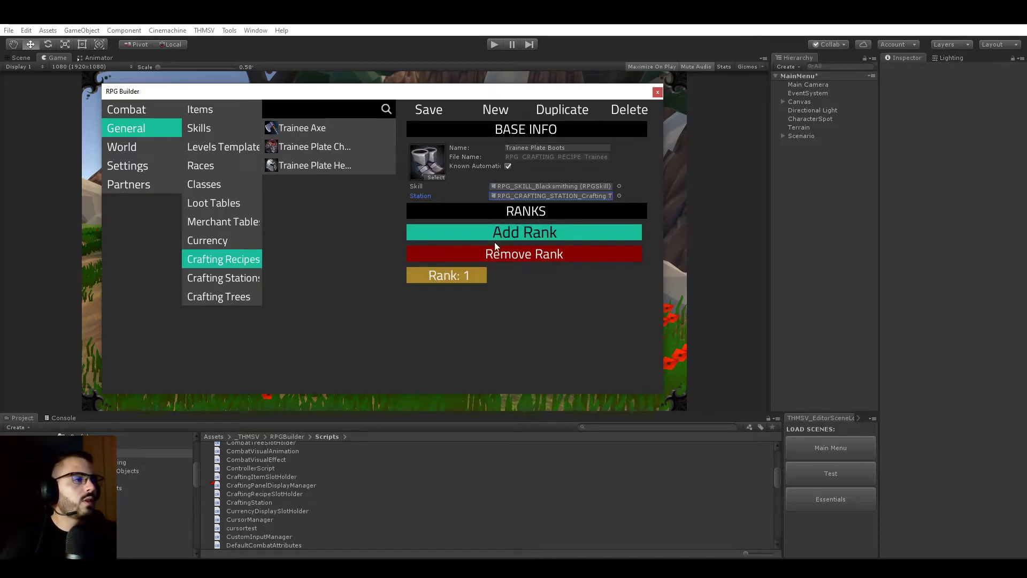
click(452, 278)
click(450, 317)
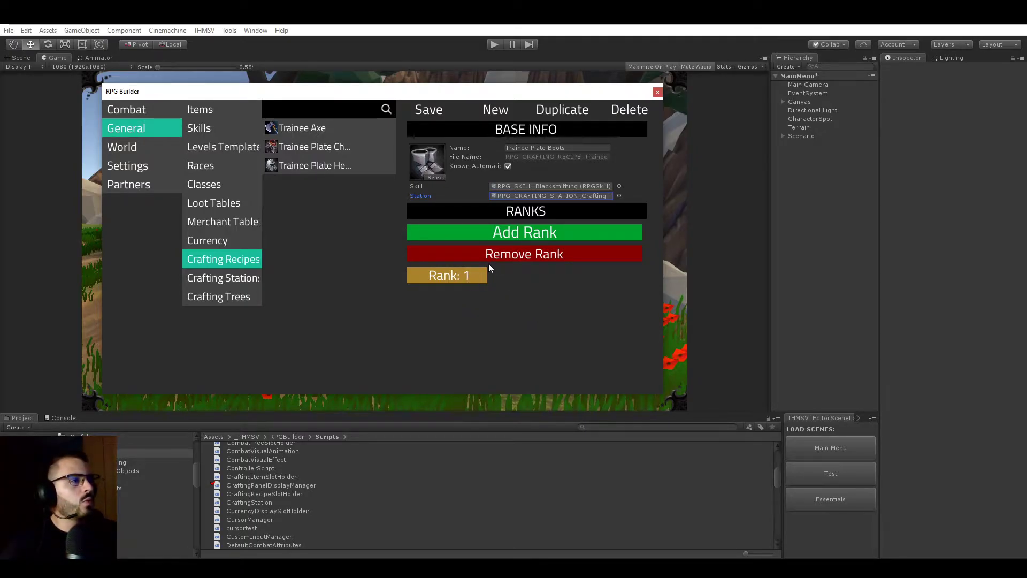
click(457, 277)
scroll(511, 274, down, 1)
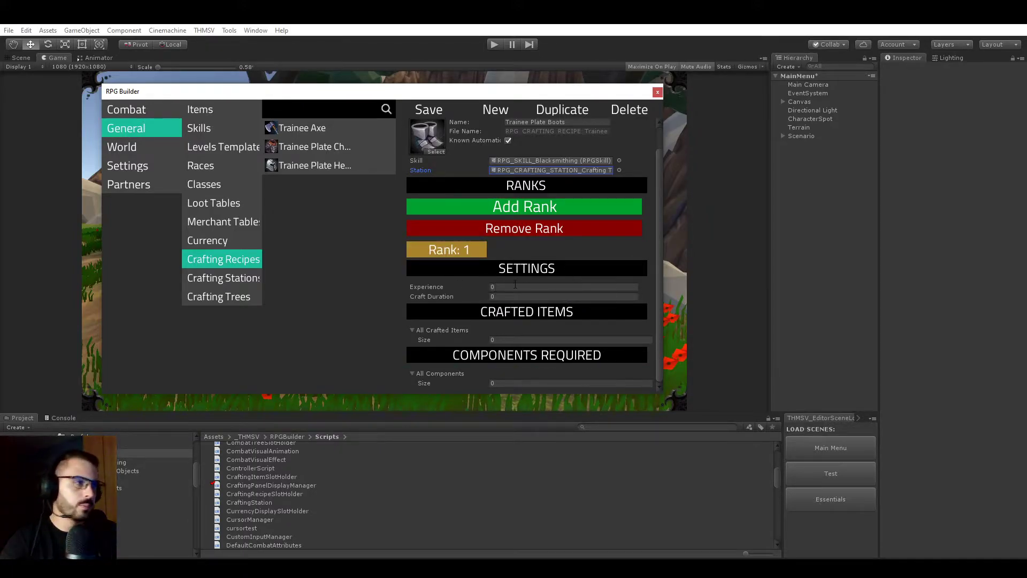
Set Rank 1 Experience to 5, Craft Duration to 2, and one crafted item entry
click(514, 286)
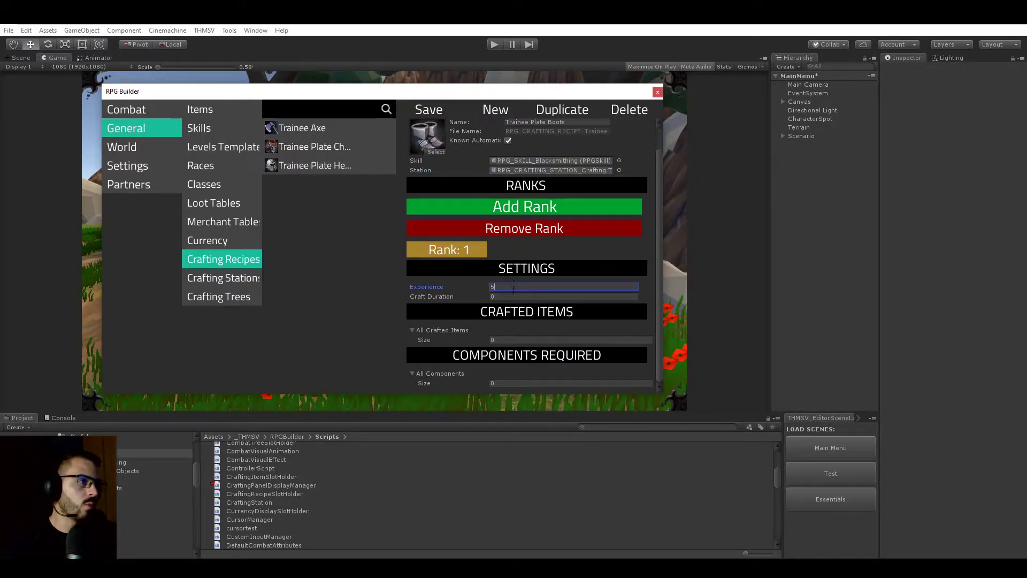
text(5)
click(508, 296)
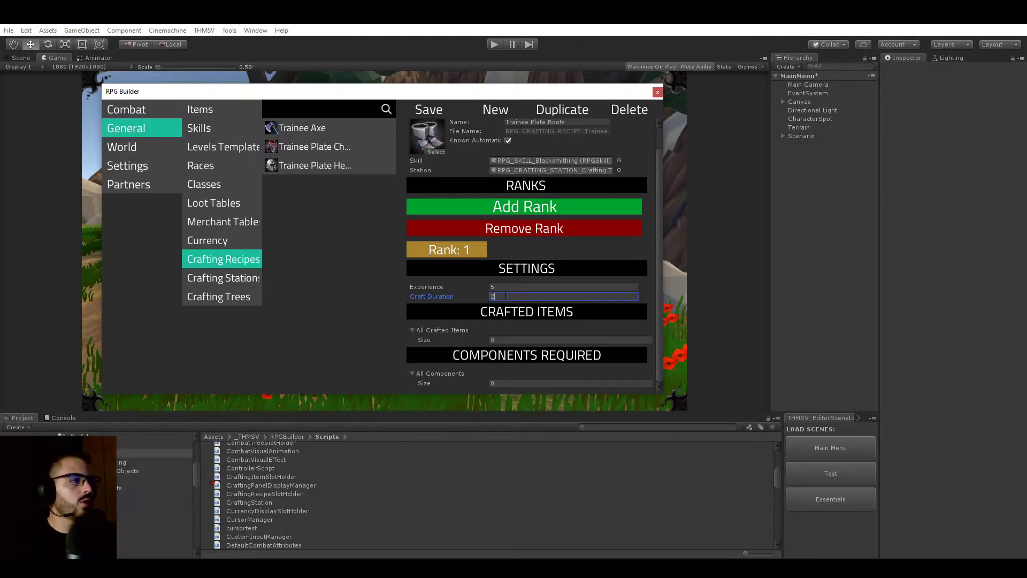
text(2)
click(517, 341)
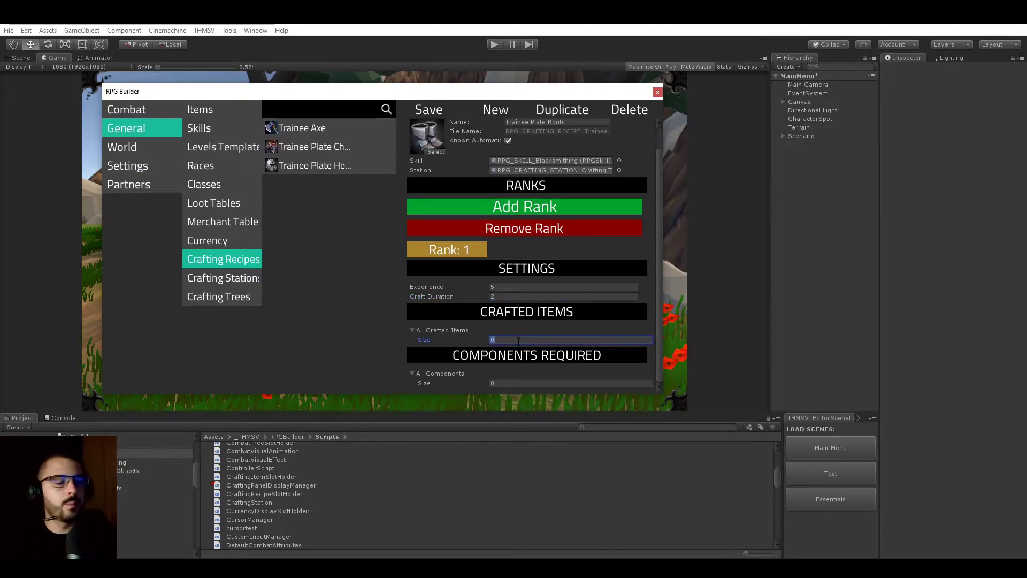
text(1)
key(Return)
scroll(516, 321, down, 2)
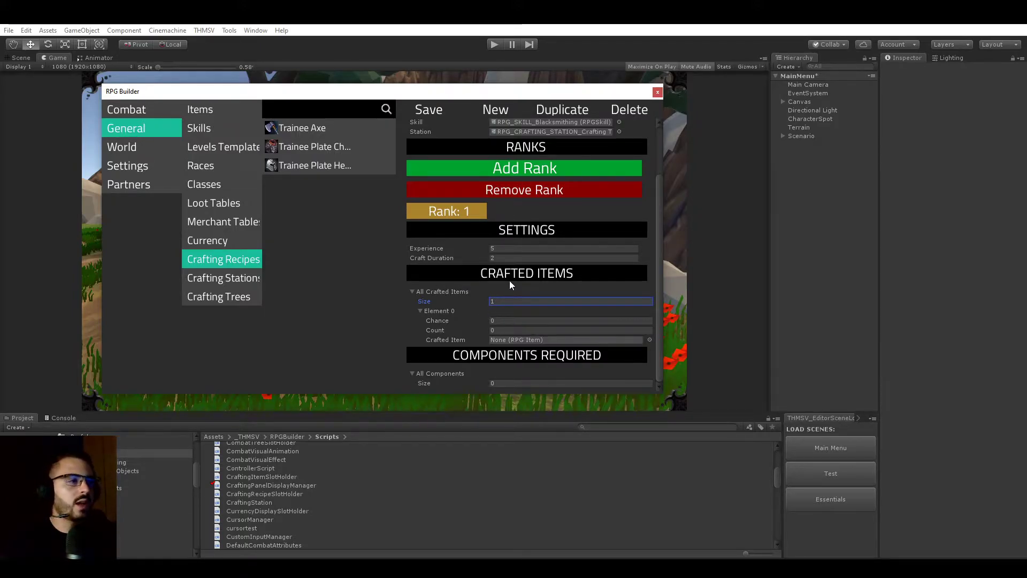
Make the crafted item RPG_ITEM_Trainee Plate Boots with Chance 100 and Count 1
click(513, 320)
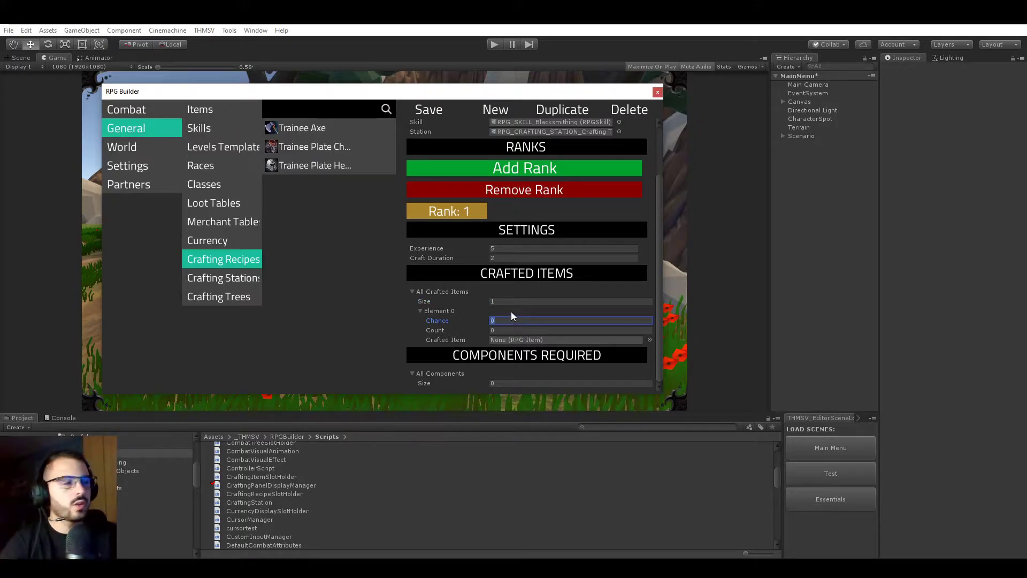
text(1)
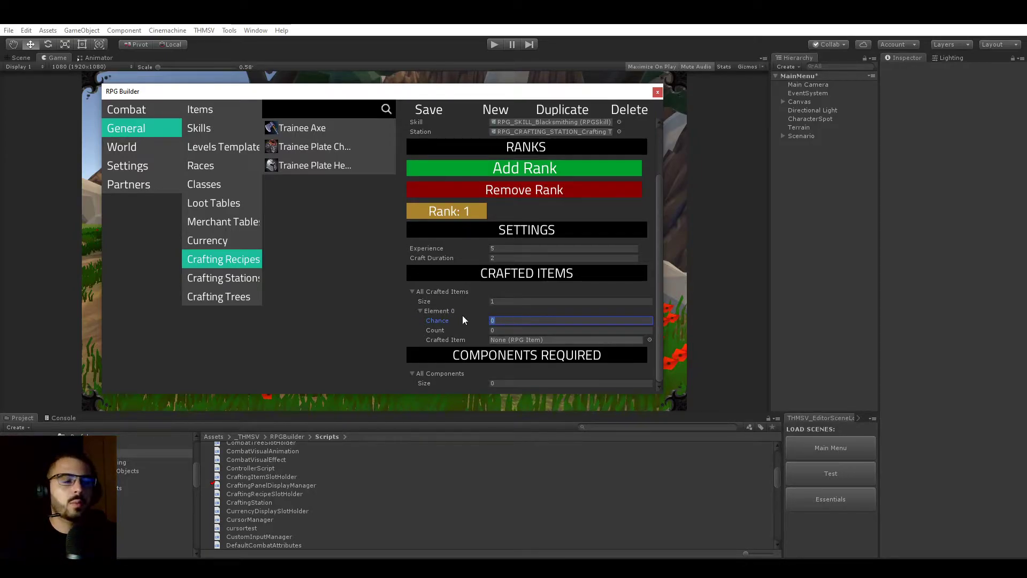
text(1)
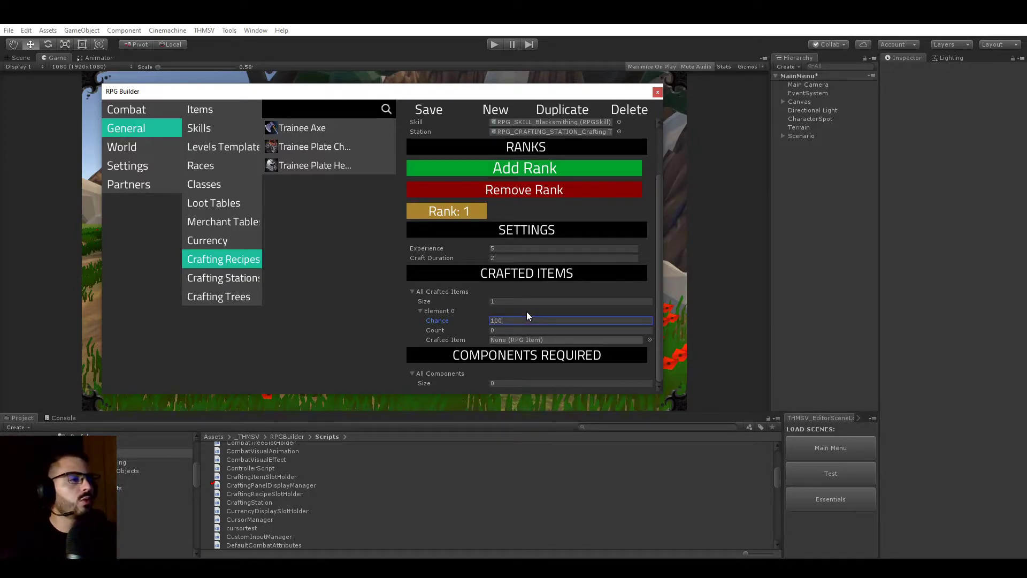
text(00)
click(510, 331)
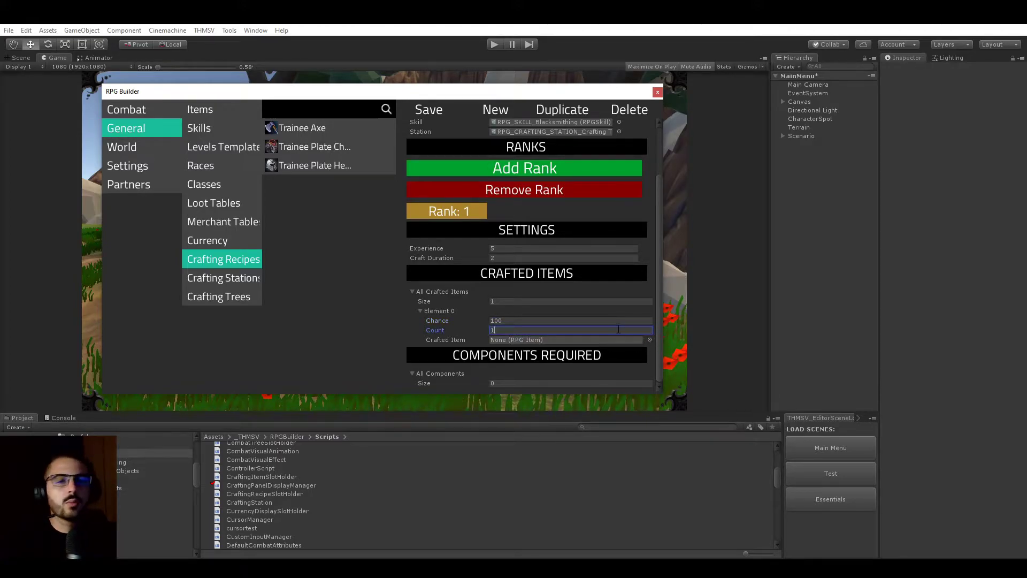
key(BackSpace)
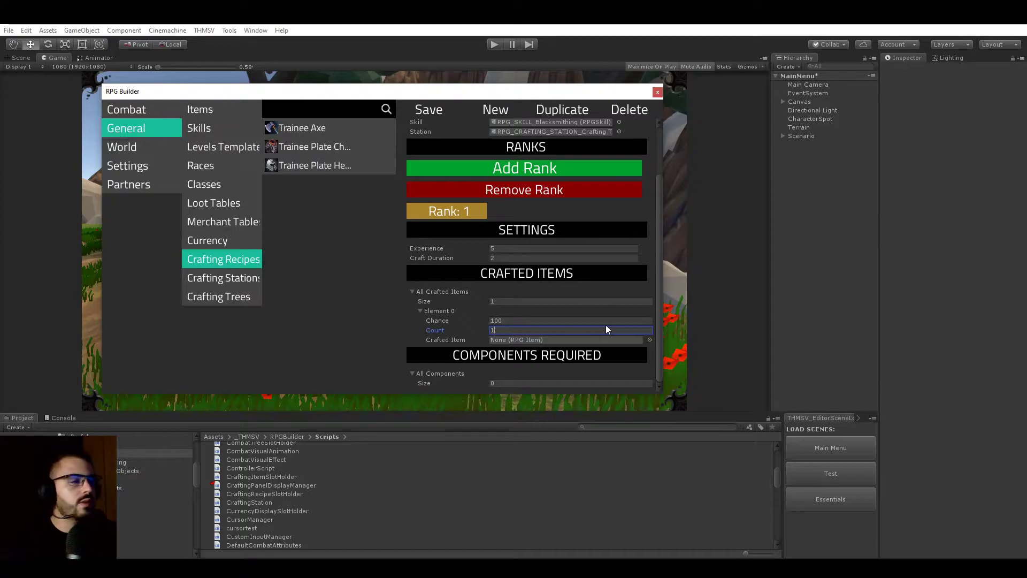
click(650, 339)
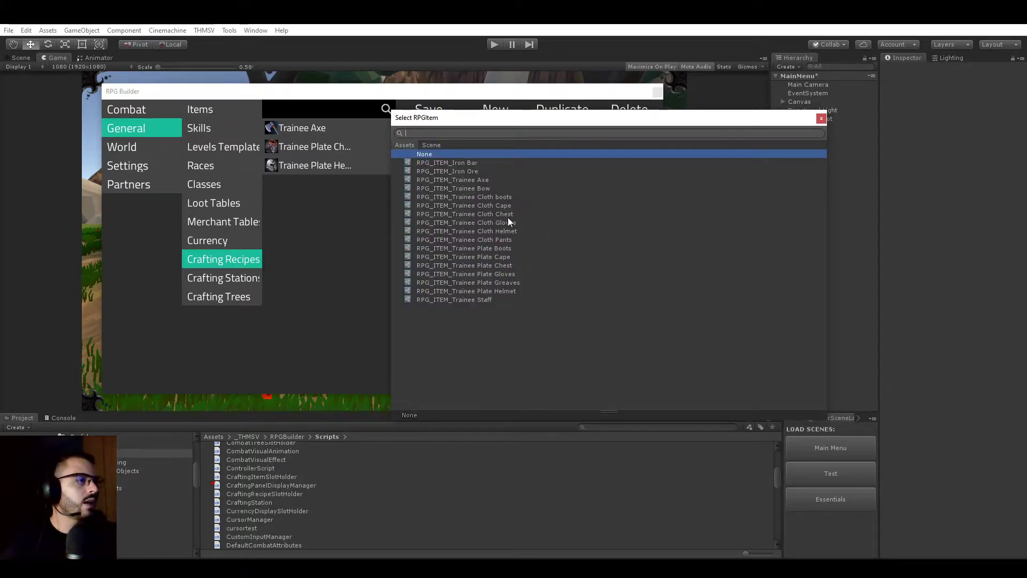
double_click(499, 248)
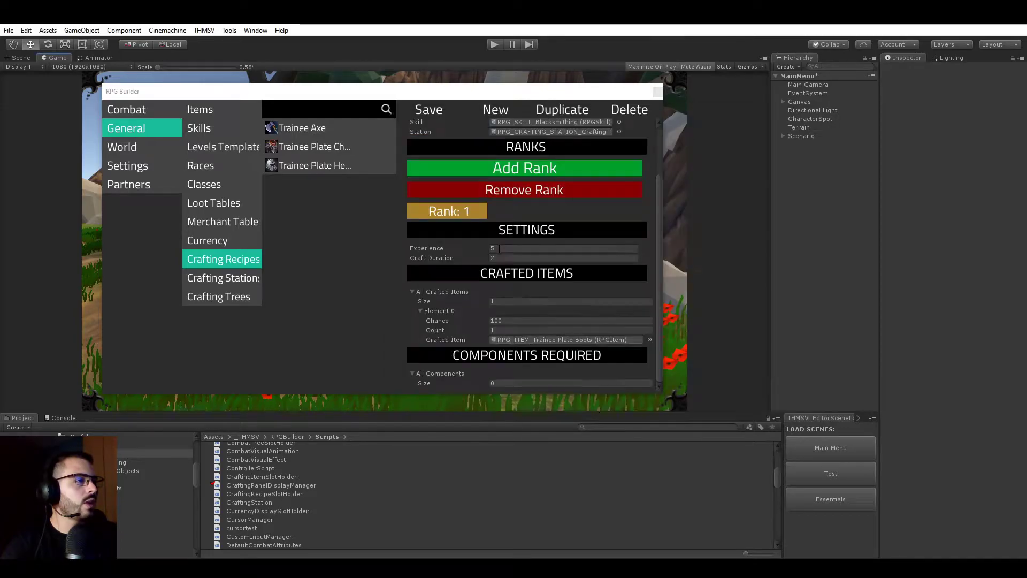
scroll(500, 171, up, 3)
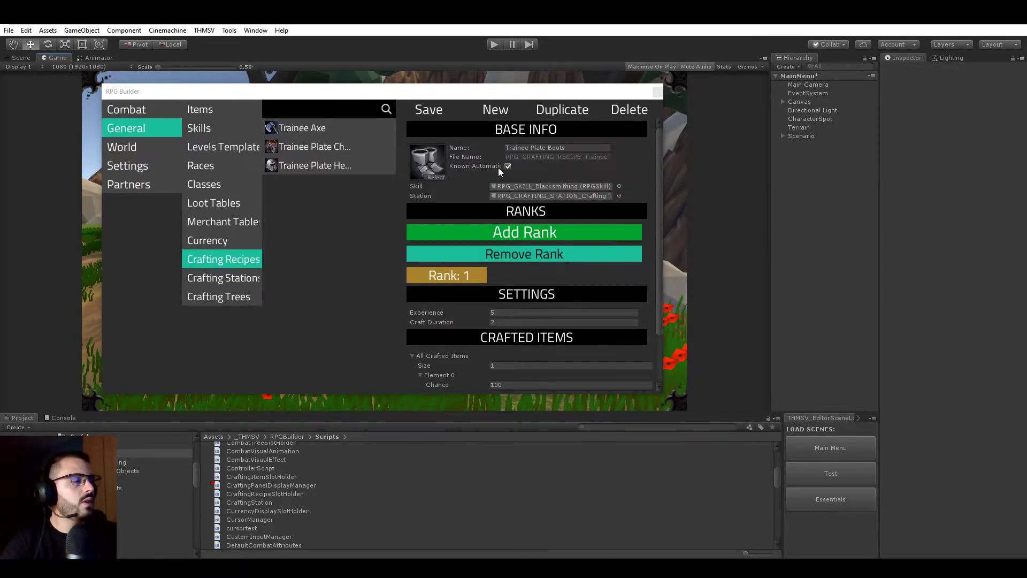
scroll(511, 285, down, 3)
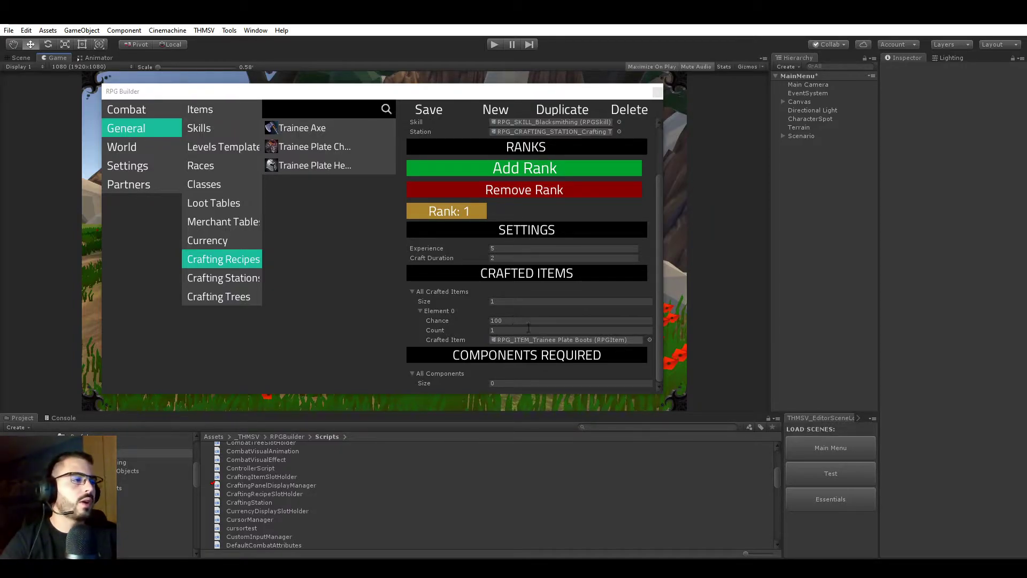
Add Iron Bar as the first required component with count 2
click(495, 383)
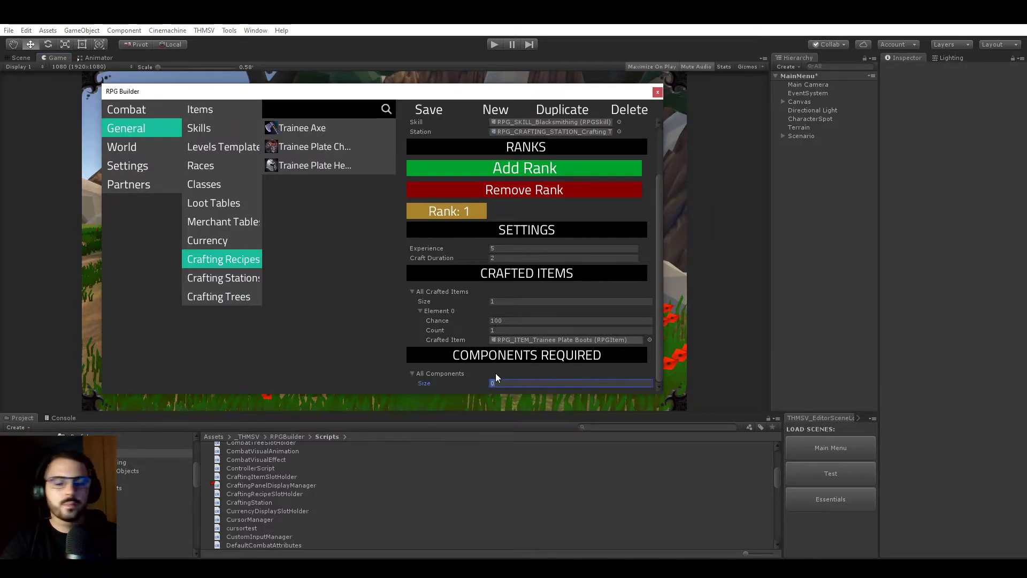
text(1)
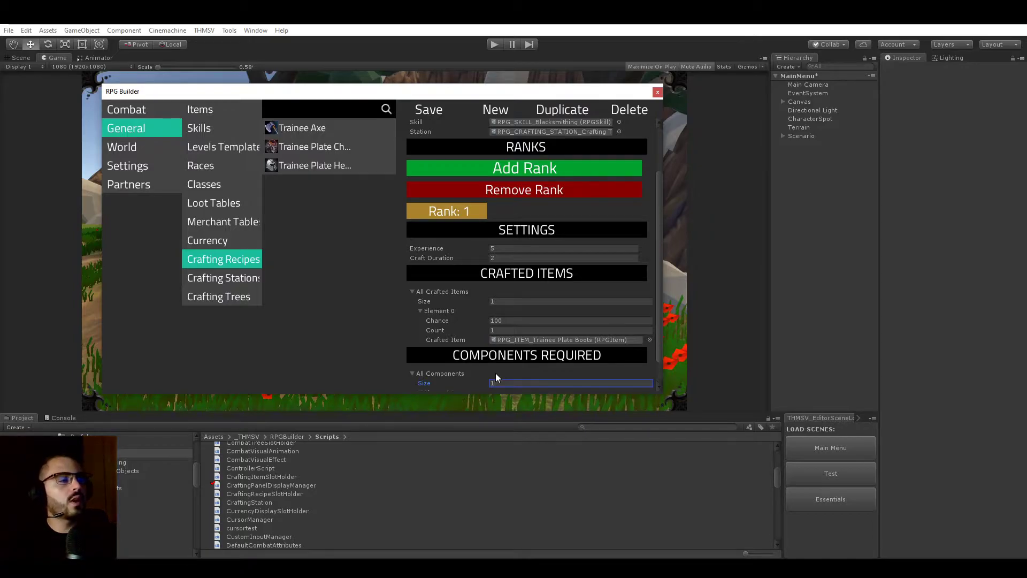
scroll(488, 332, down, 2)
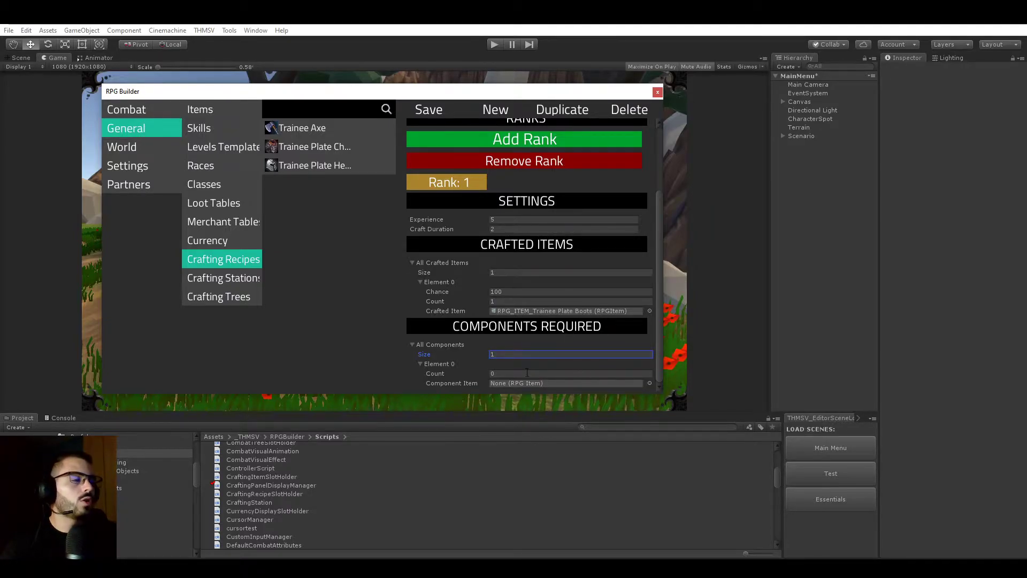
click(520, 373)
text(1)
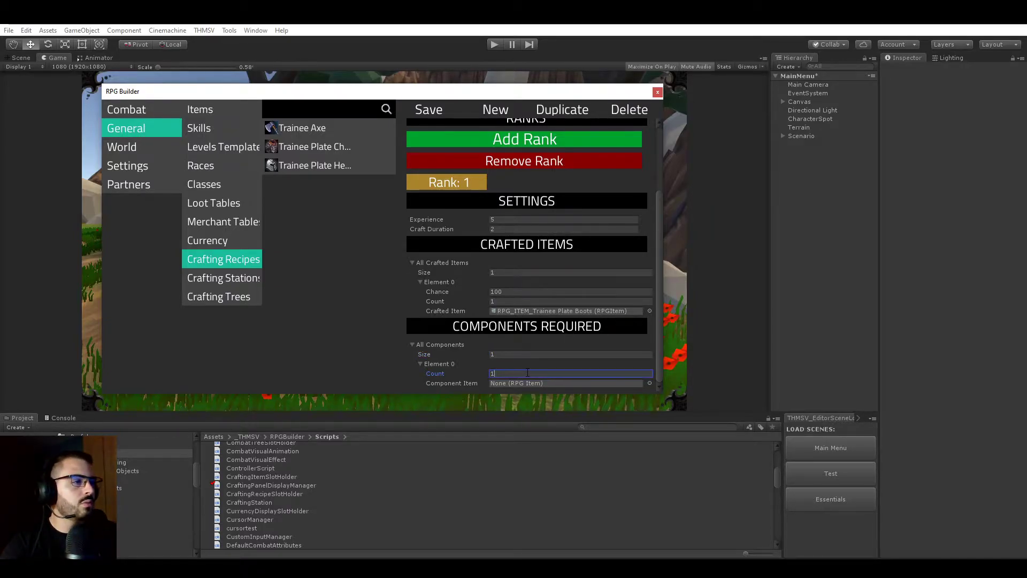
click(649, 383)
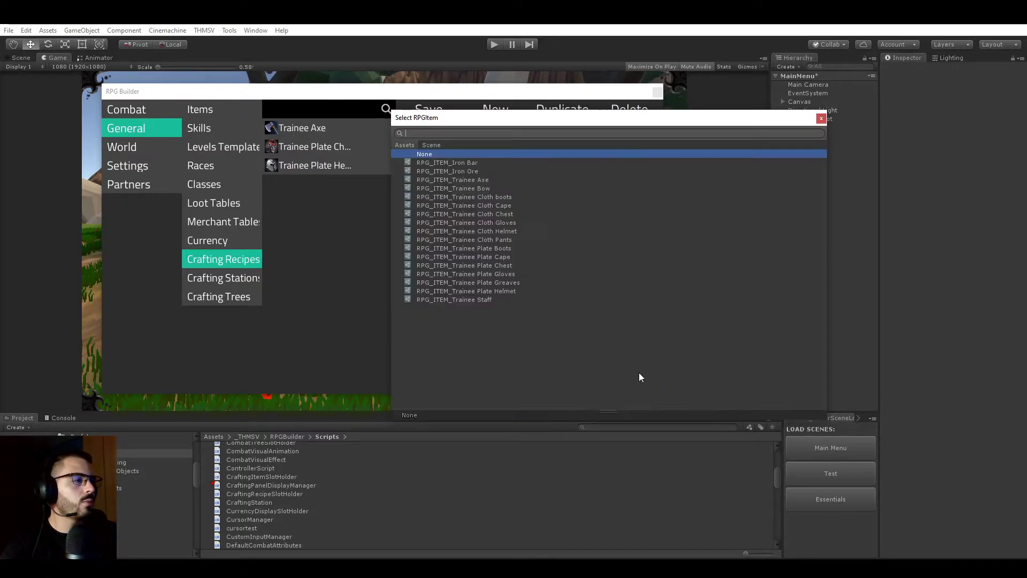
double_click(475, 163)
Add a second required component: 1 Iron Ore
click(513, 354)
text(2)
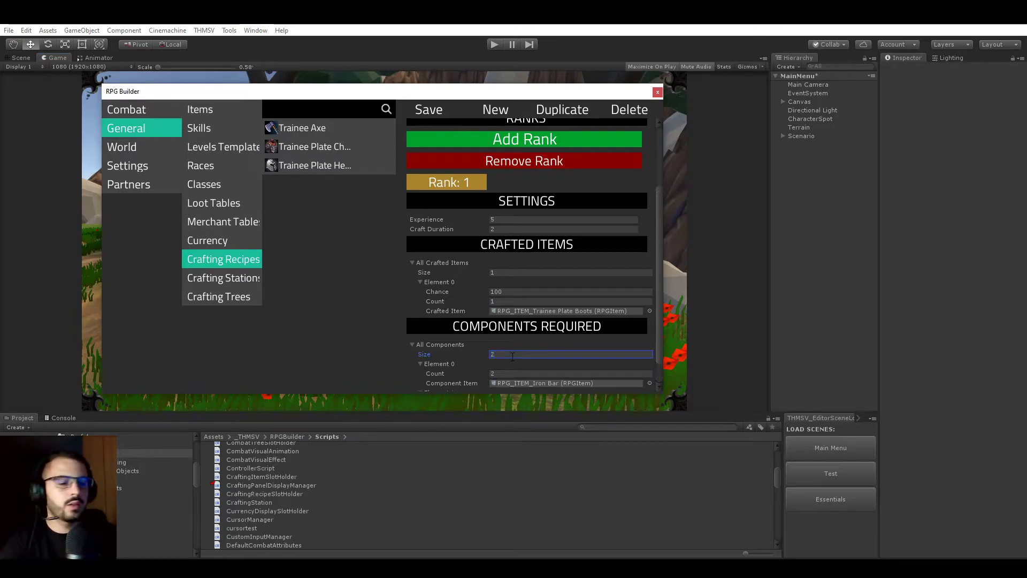
scroll(512, 356, down, 2)
click(491, 374)
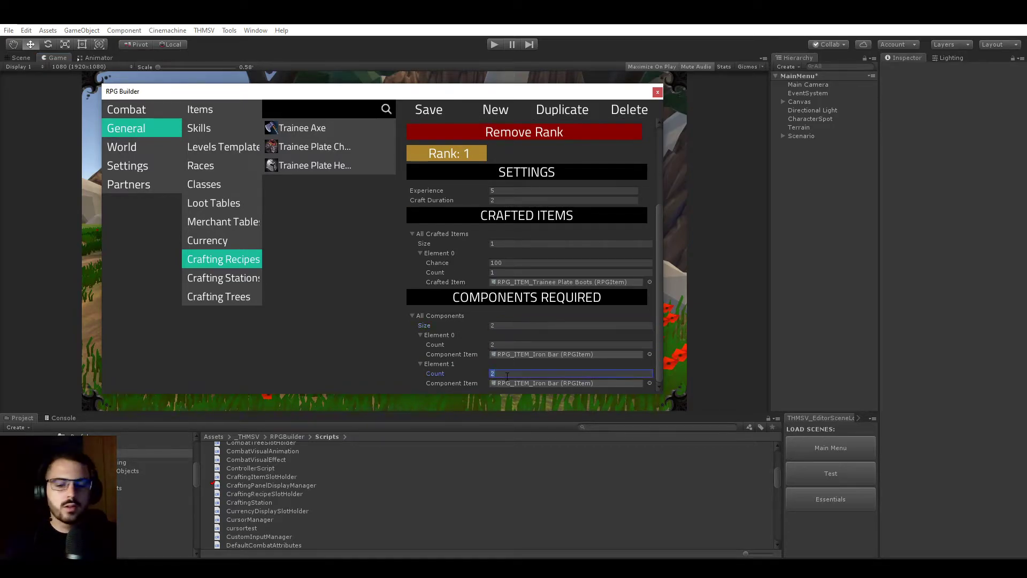
click(649, 383)
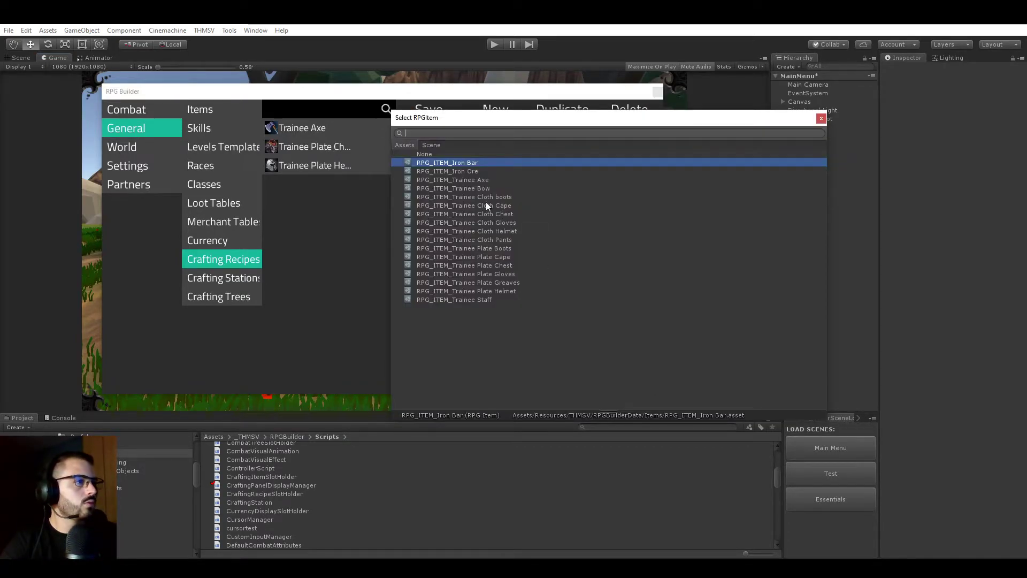
double_click(476, 171)
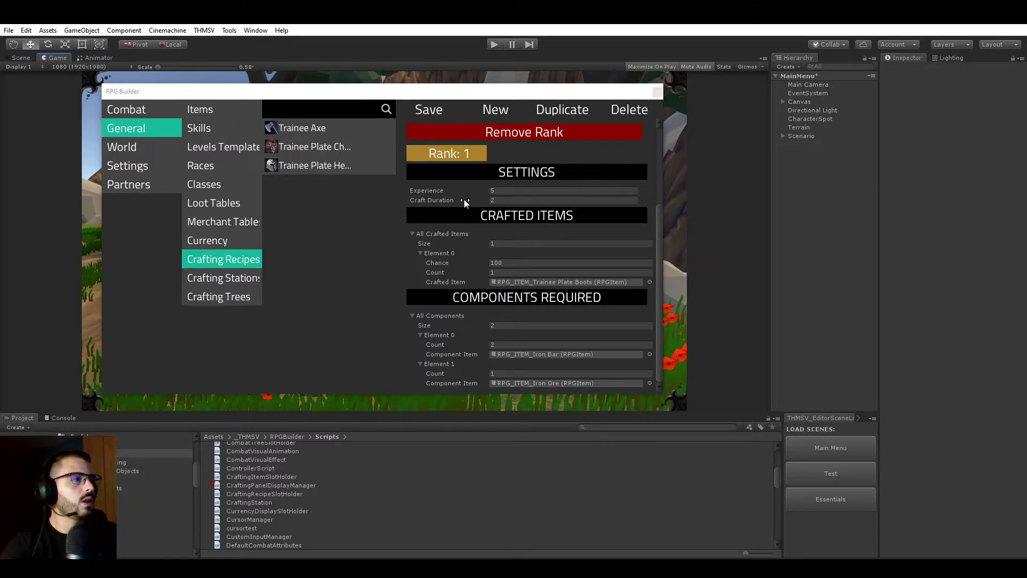
Save the recipe, then add a second rank copied from Rank 1's settings
click(438, 113)
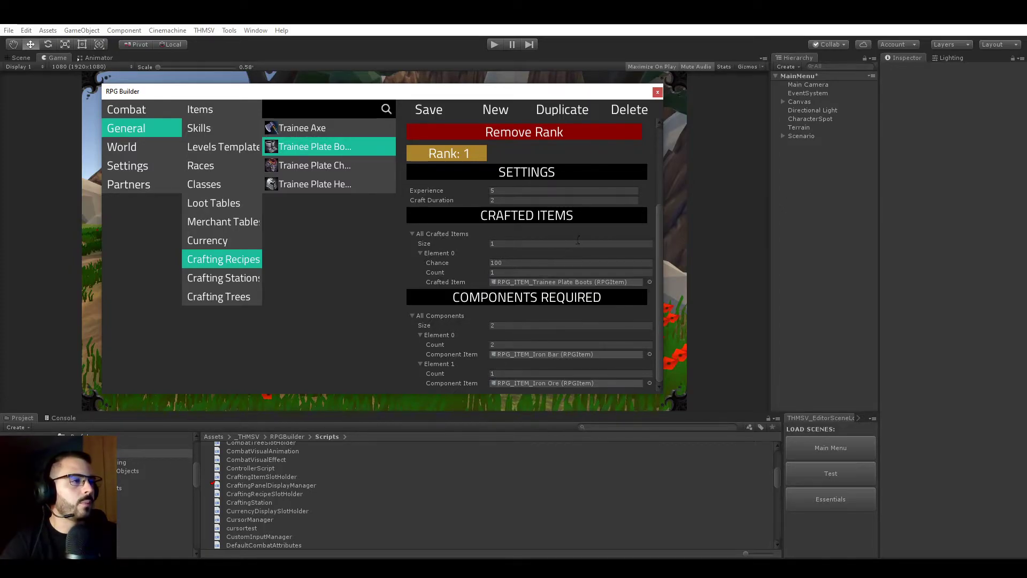
scroll(551, 245, up, 5)
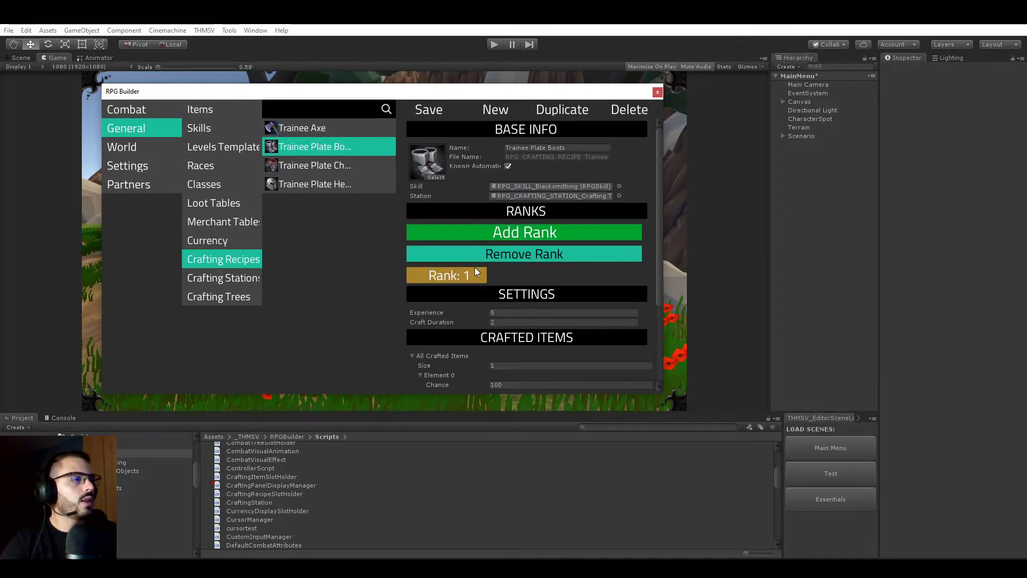
click(459, 276)
click(519, 231)
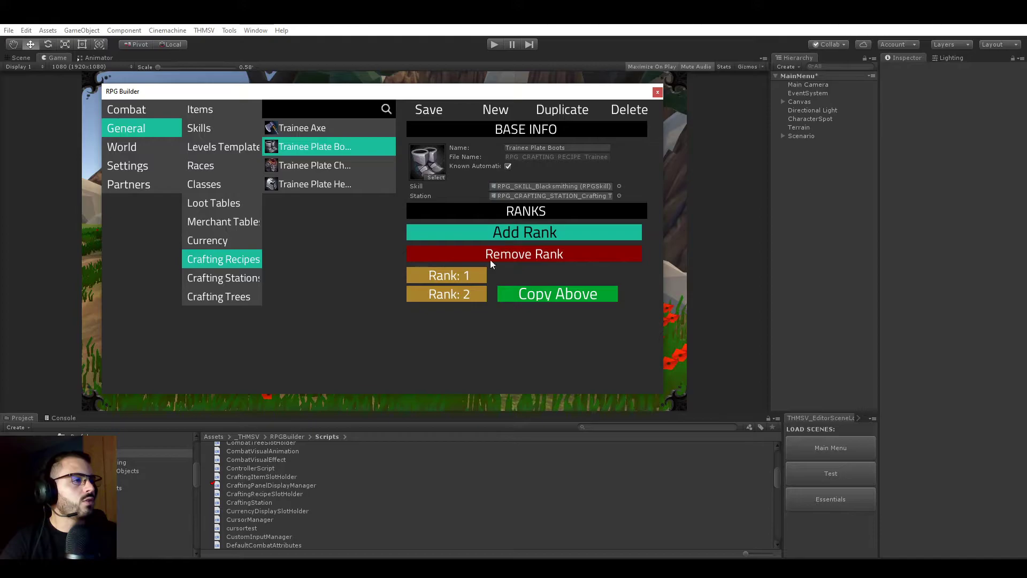
click(446, 293)
scroll(481, 289, down, 2)
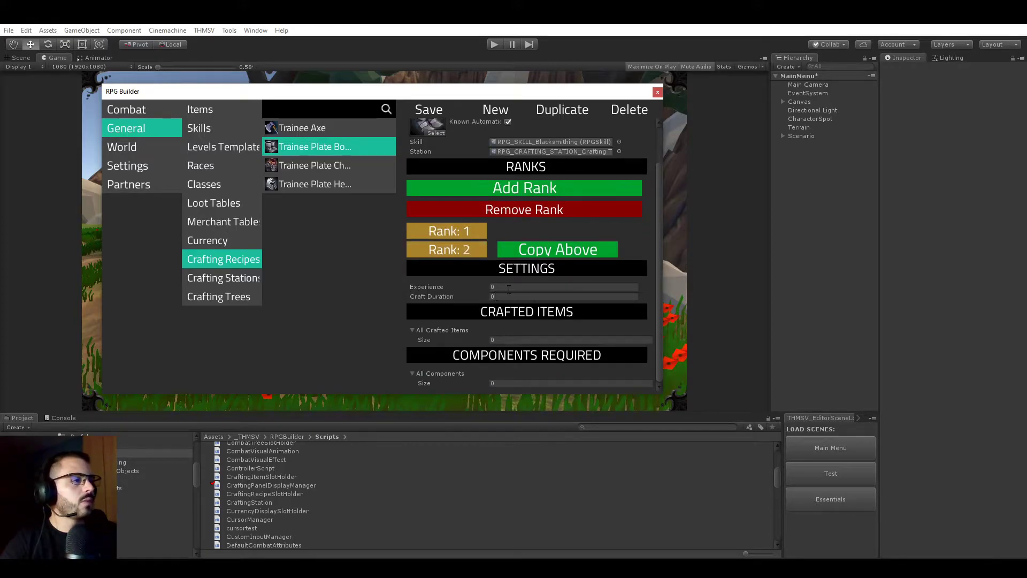
click(535, 251)
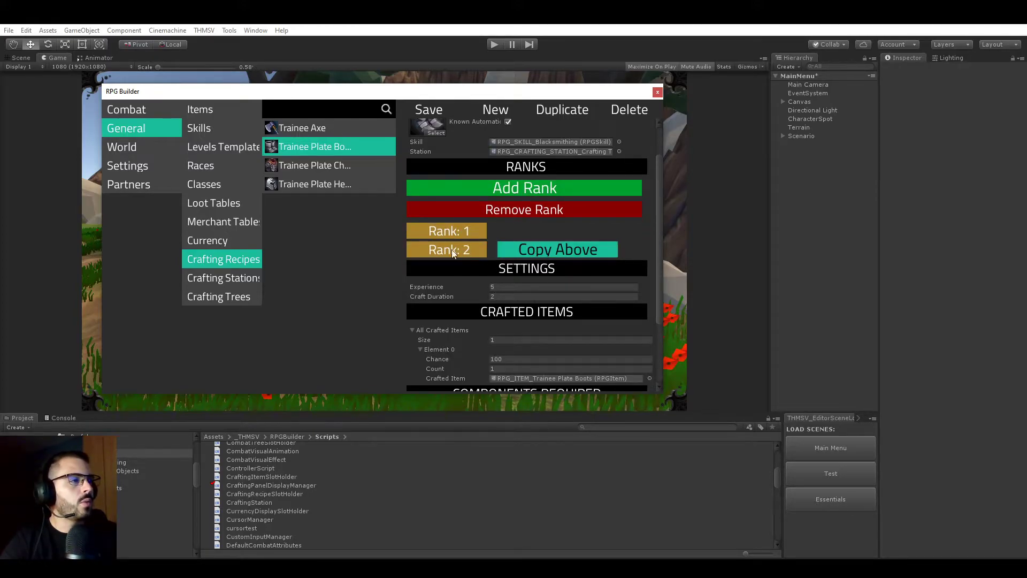
Give Rank 2 Experience 7 and Craft Duration 1.5, then remove that rank
scroll(452, 253, down, 3)
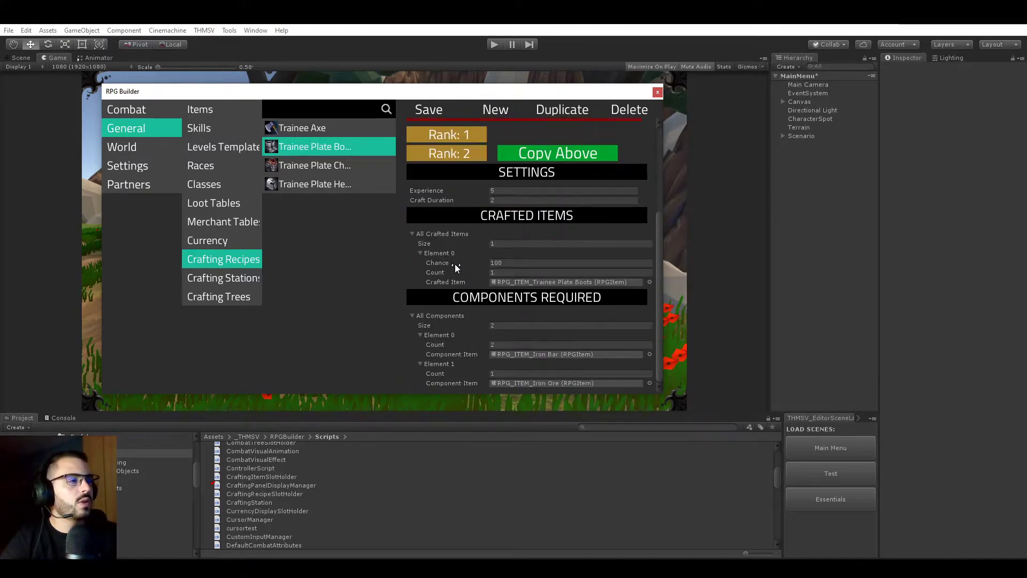
click(511, 190)
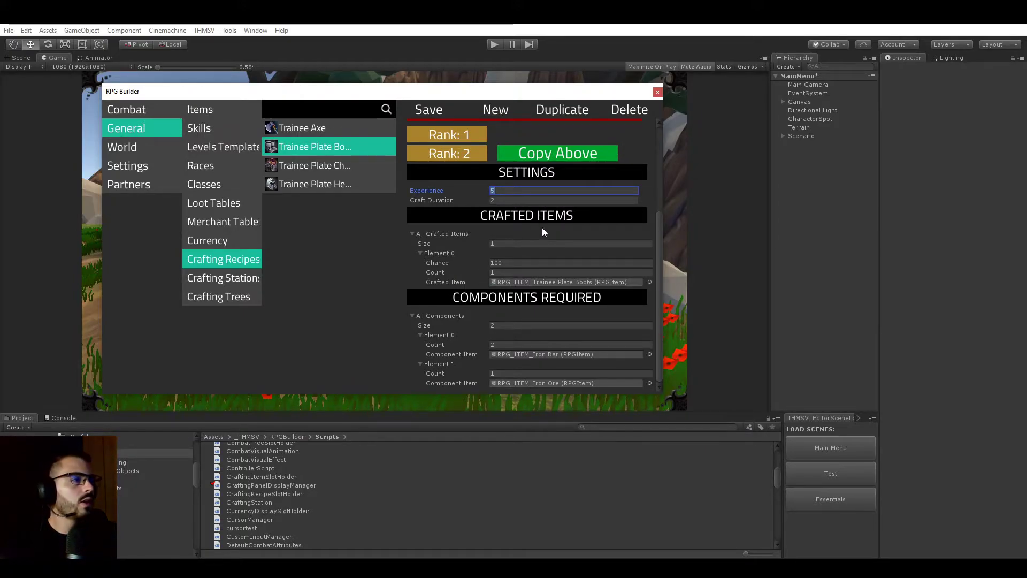
text(7)
click(507, 199)
text(1.5)
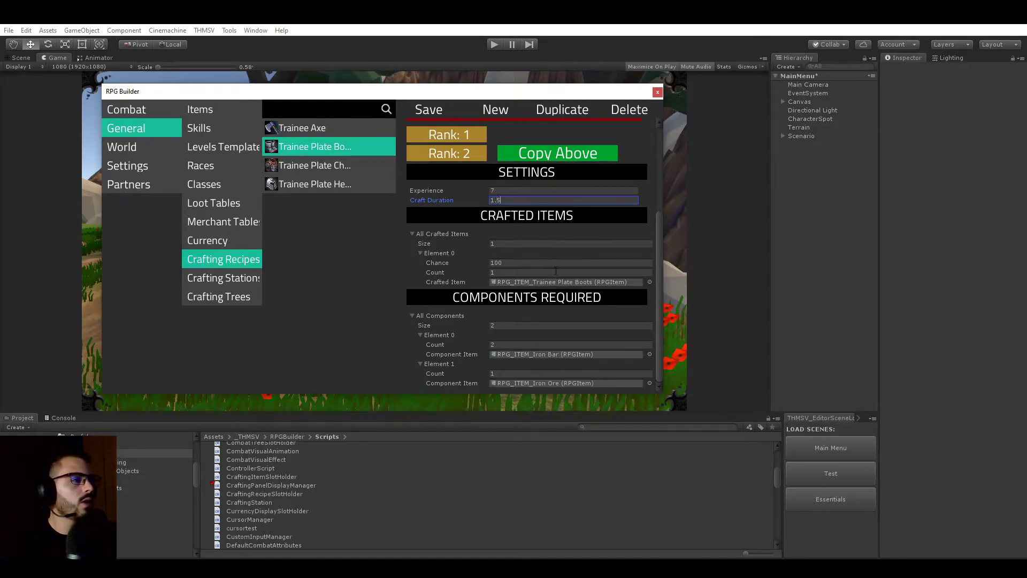
scroll(528, 239, up, 4)
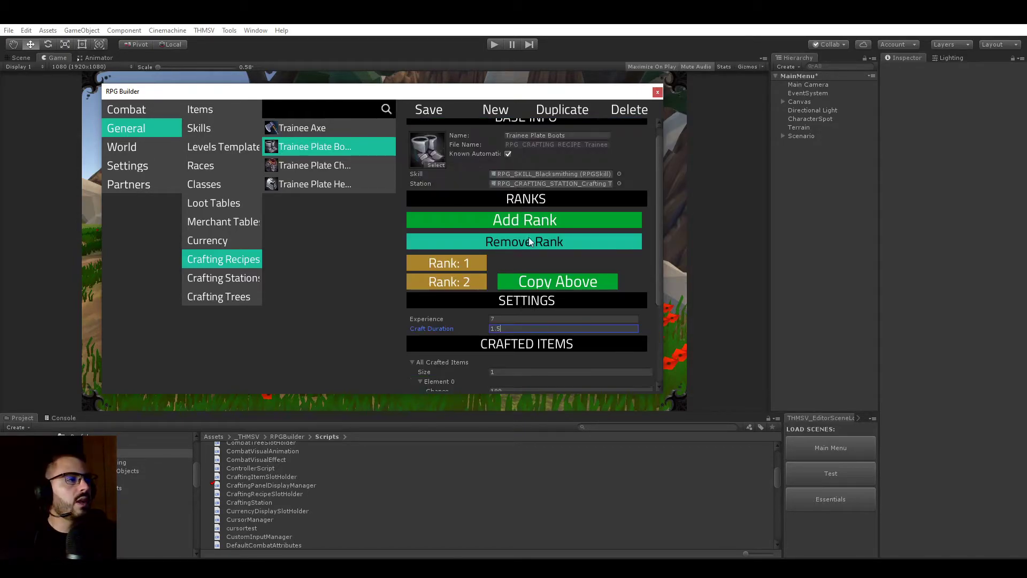
click(513, 241)
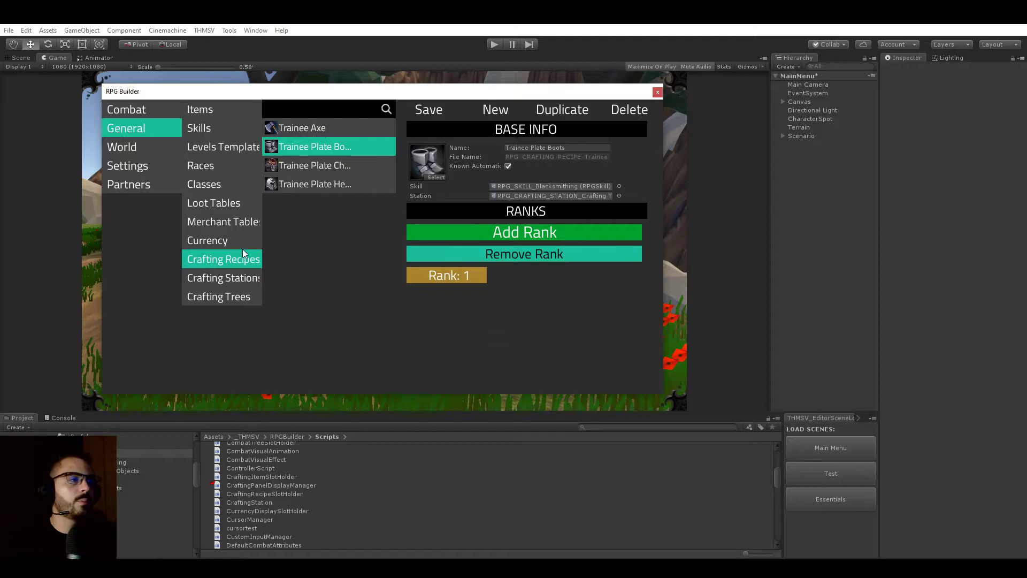
Compare the Anvil and Crafting Table crafting stations
click(230, 278)
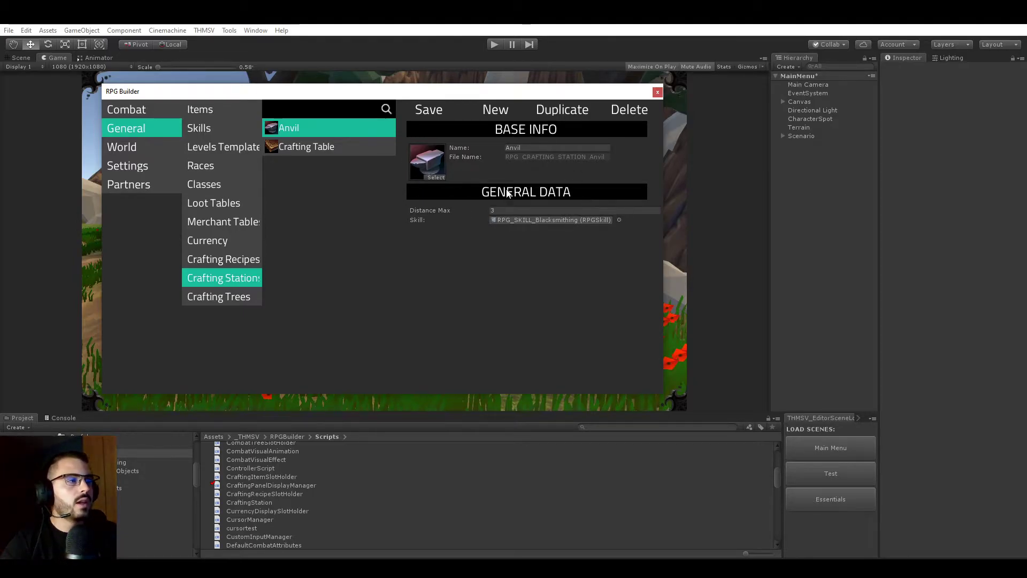
click(335, 147)
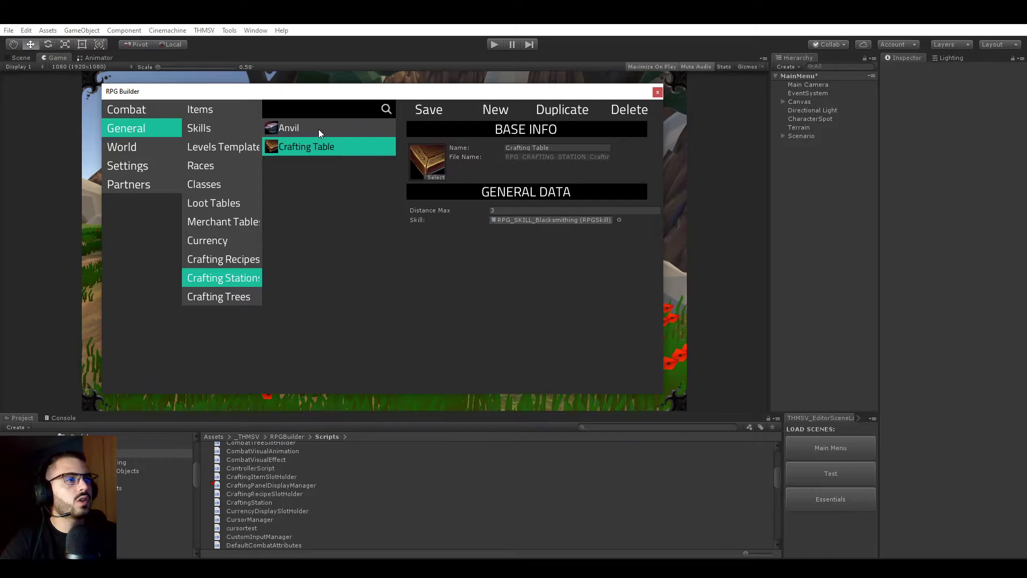
click(319, 130)
click(315, 140)
click(314, 132)
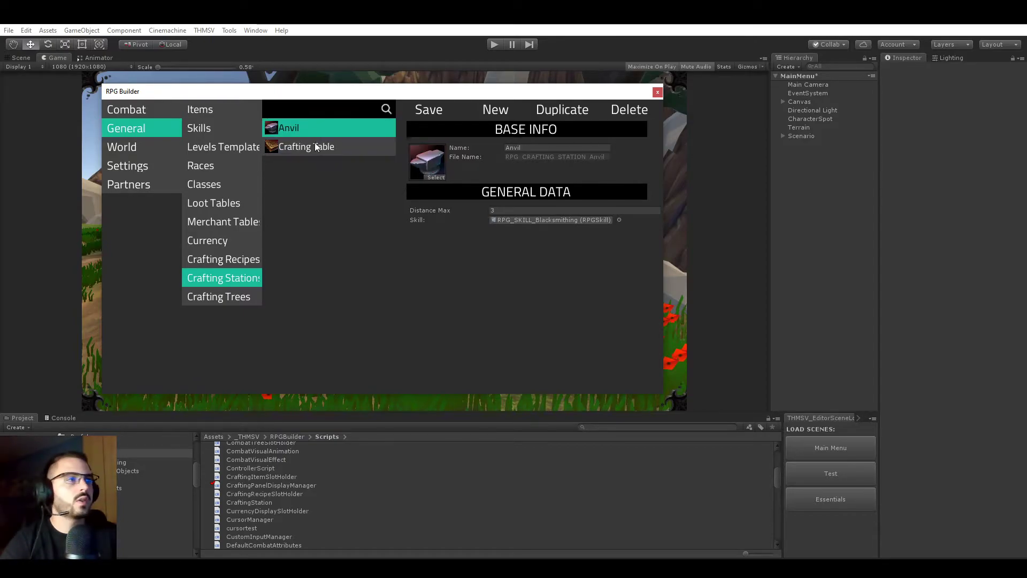
click(315, 146)
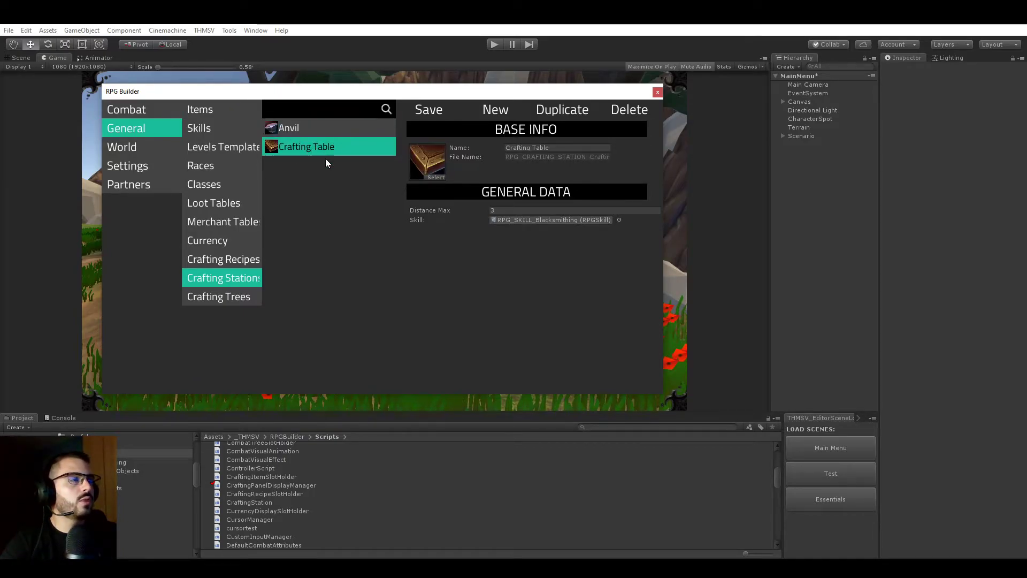
Confirm Crafting Table stays the Trainee Plate Boots recipe's station
click(230, 260)
scroll(529, 288, down, 3)
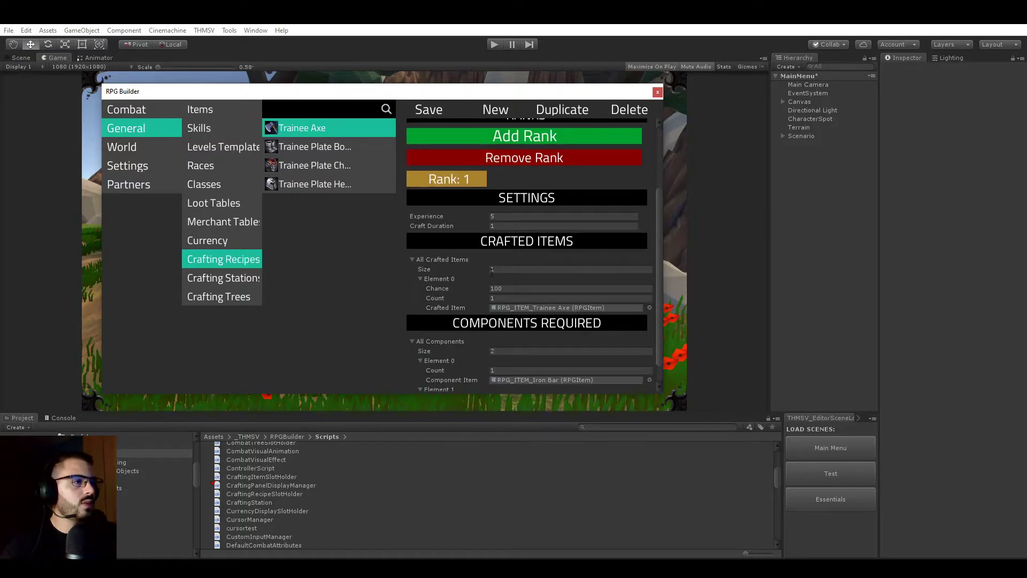
click(314, 147)
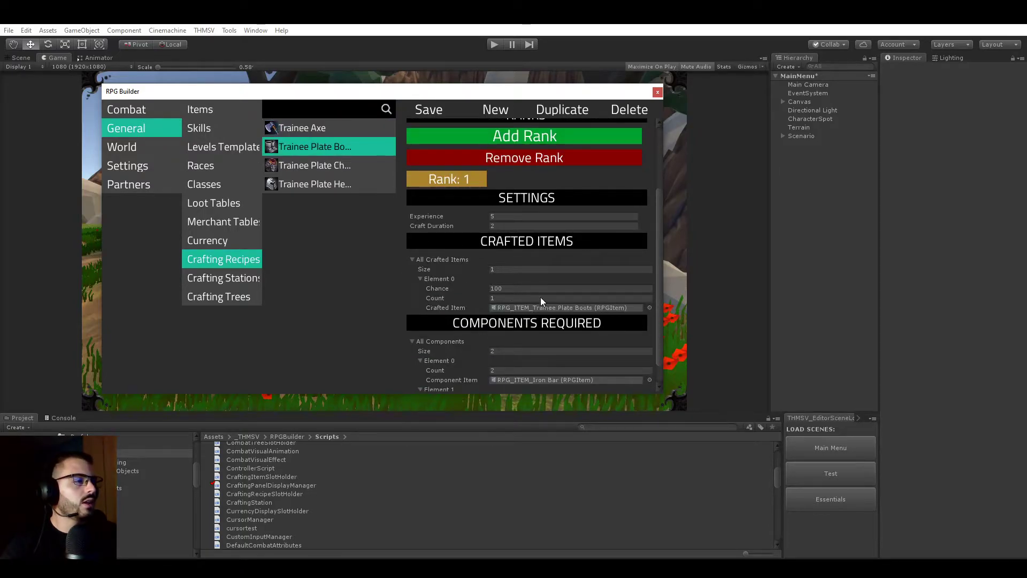
scroll(530, 304, down, 1)
scroll(523, 300, up, 4)
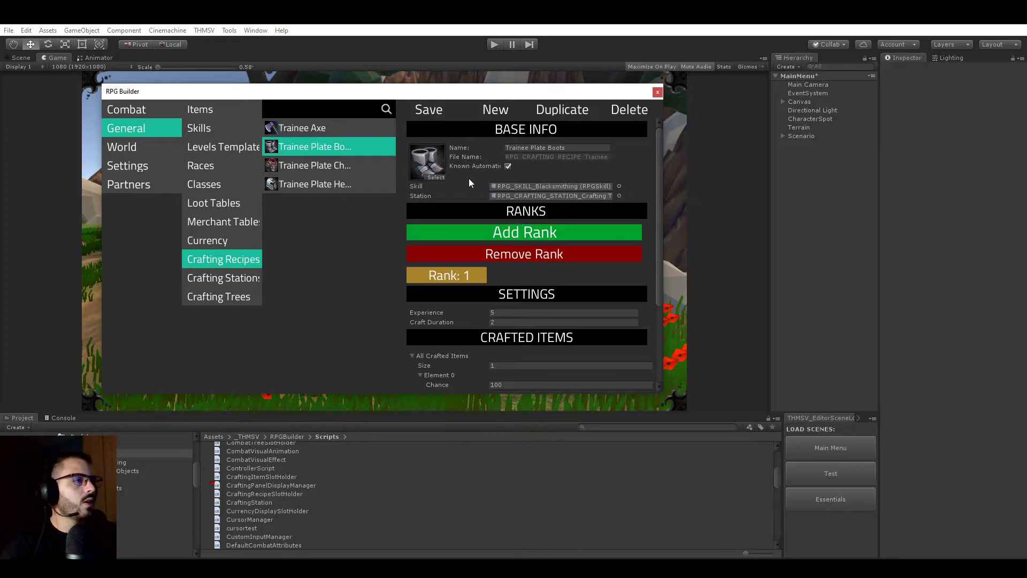
click(619, 195)
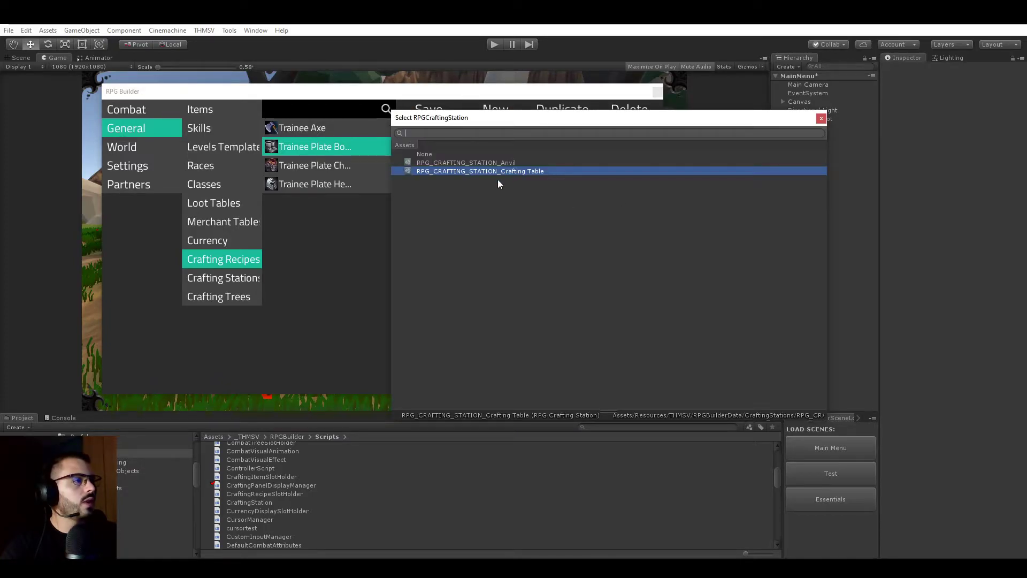
click(313, 280)
Check the Anvil's Distance Max, then show Crafting Table with Distance Max 3
click(235, 279)
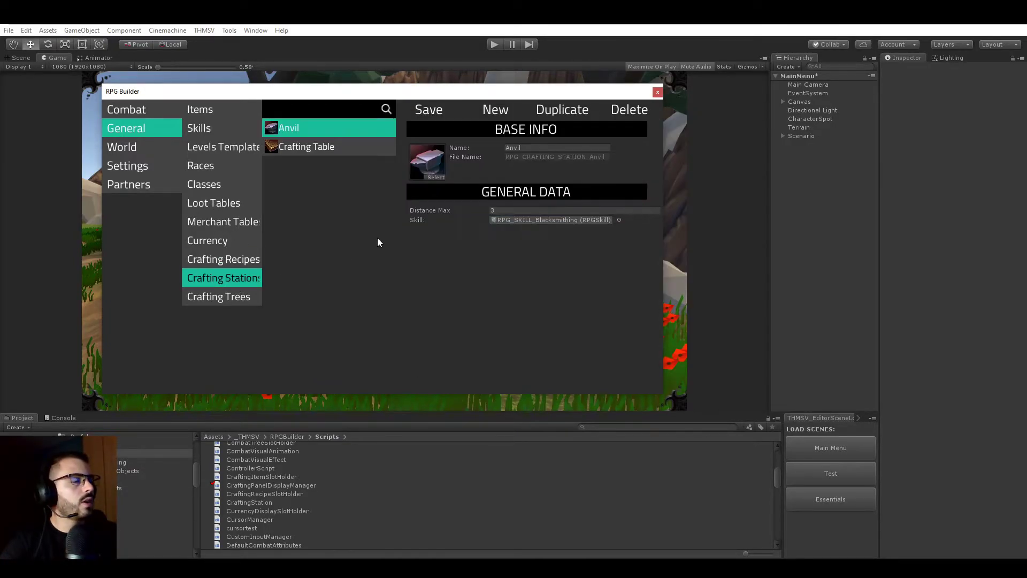
click(506, 209)
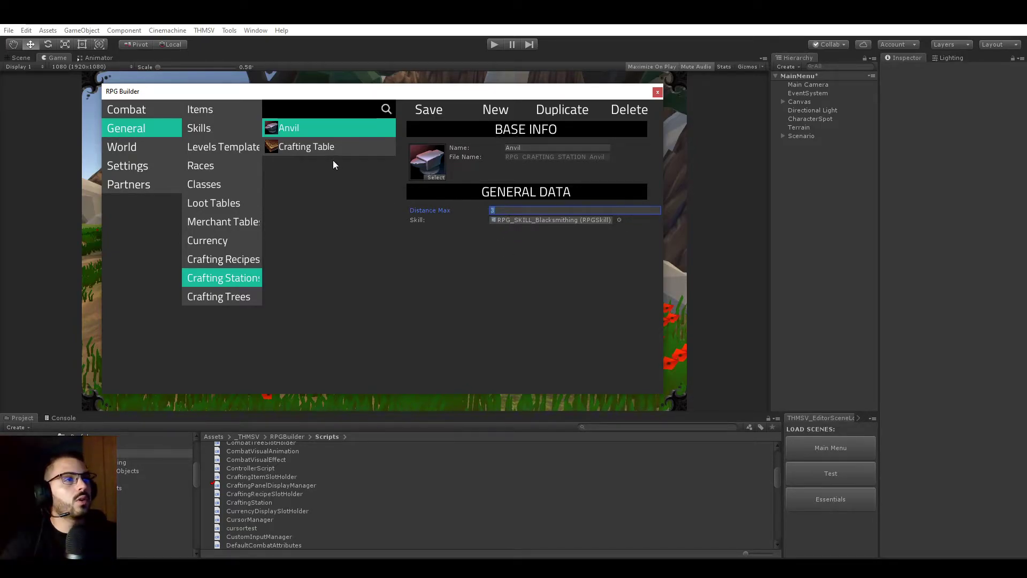
click(356, 148)
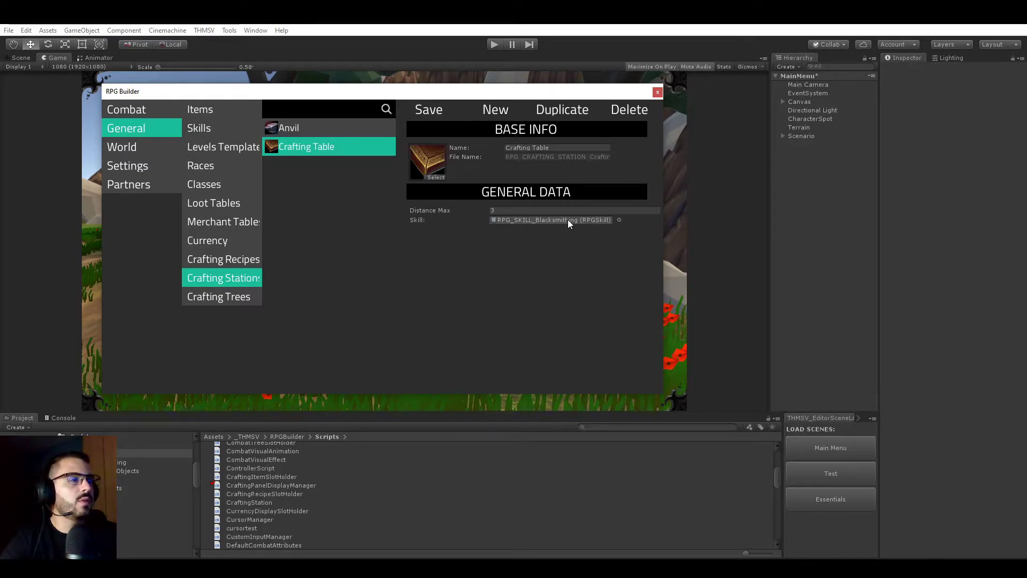
Inspect the Crafting-type Blacksmithing skill linked to the Blacksmithing crafting tree
click(220, 127)
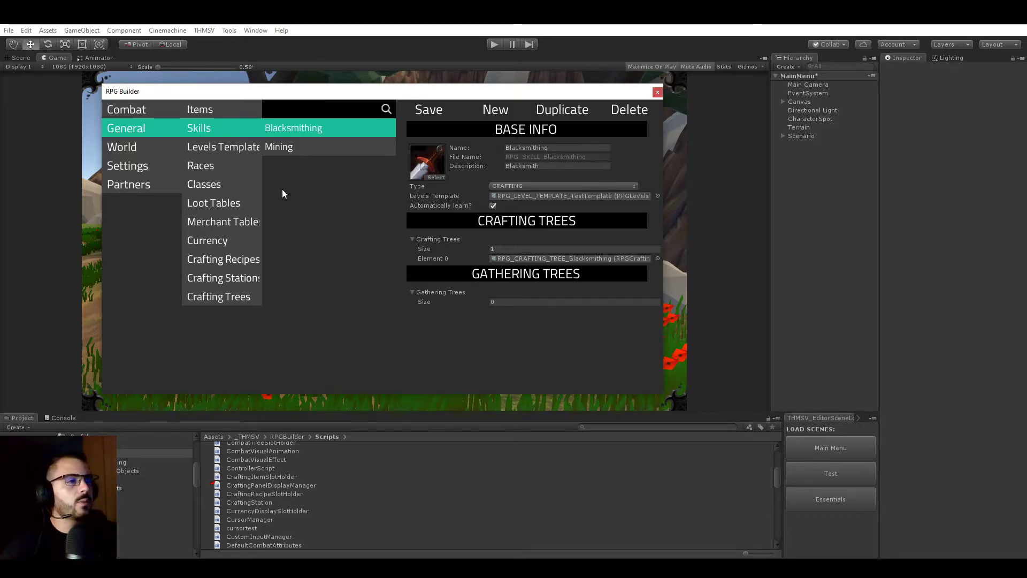
click(218, 296)
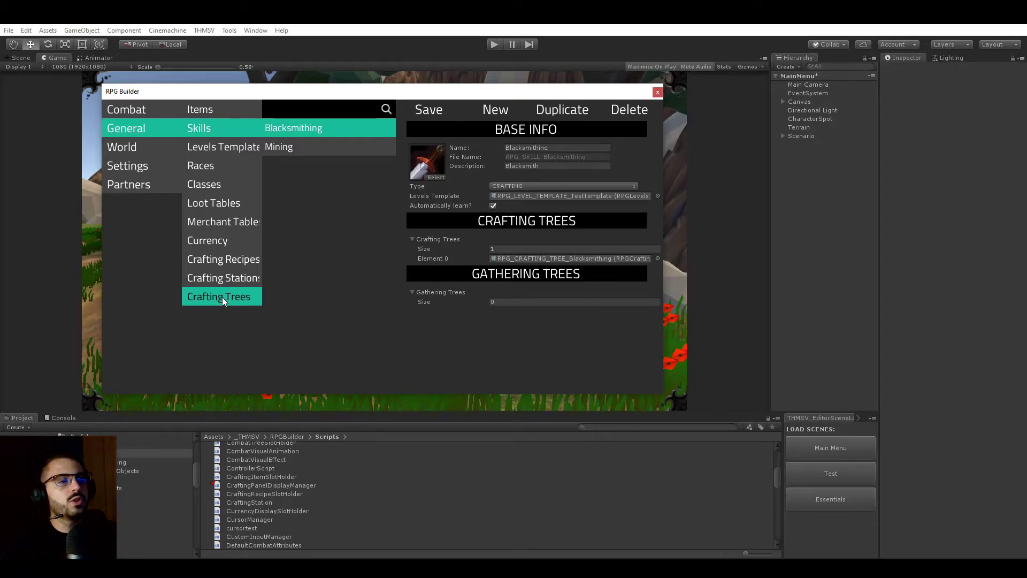
Look over the Blacksmithing crafting tree, then the Arcanist combat tree's points
click(224, 301)
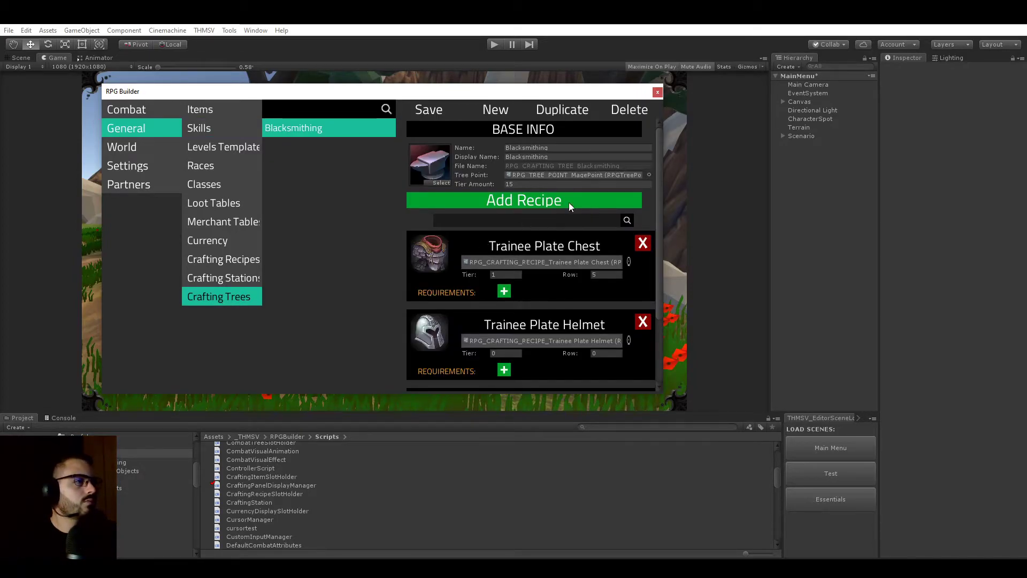
scroll(507, 194, down, 3)
scroll(507, 193, up, 3)
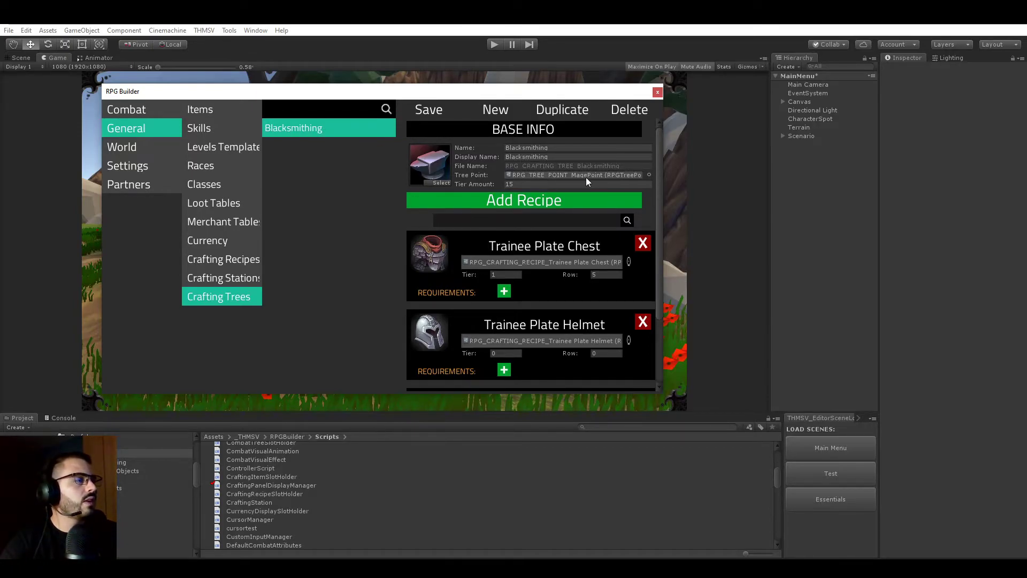
click(136, 110)
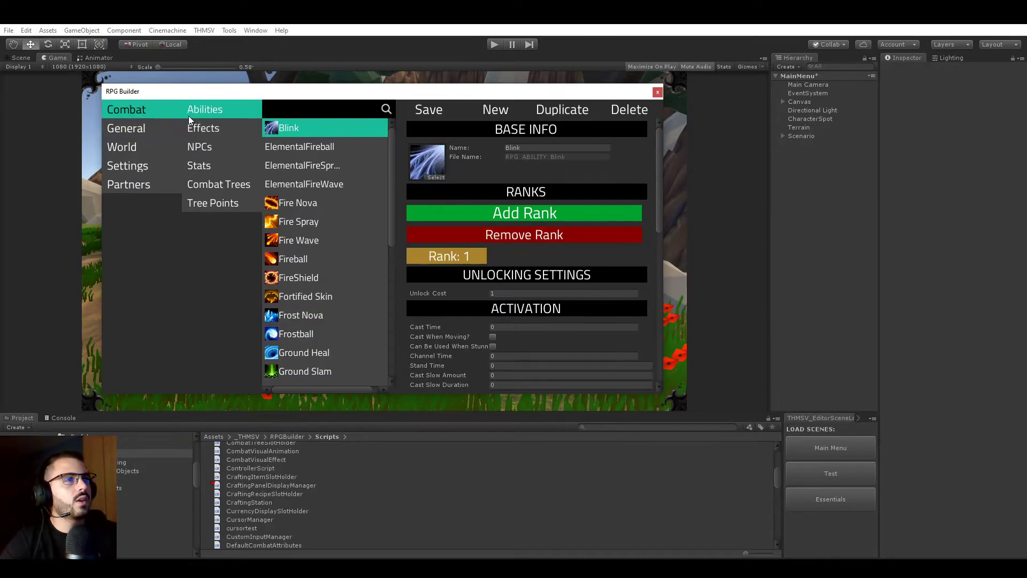
click(217, 202)
click(230, 184)
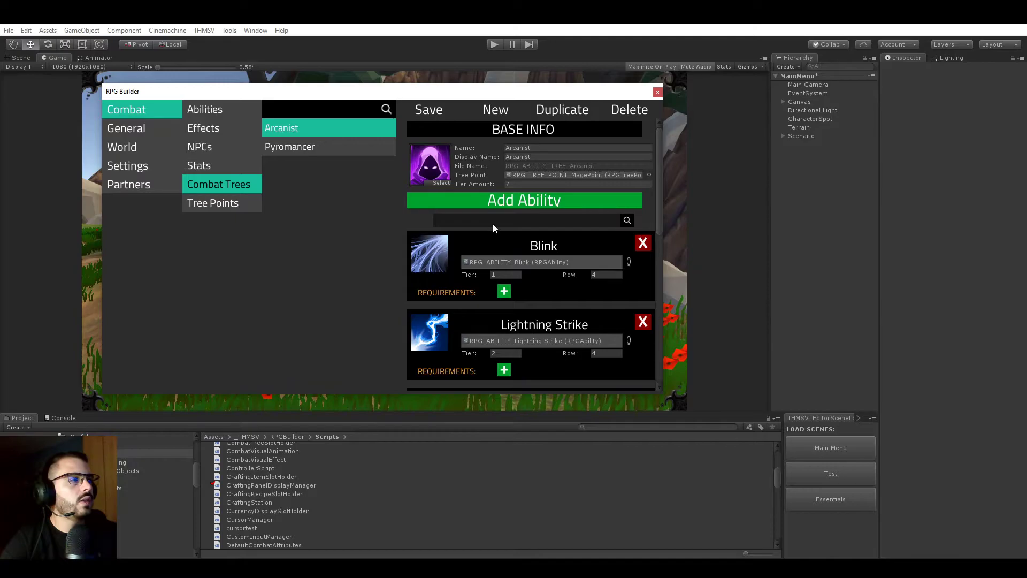
scroll(493, 223, down, 5)
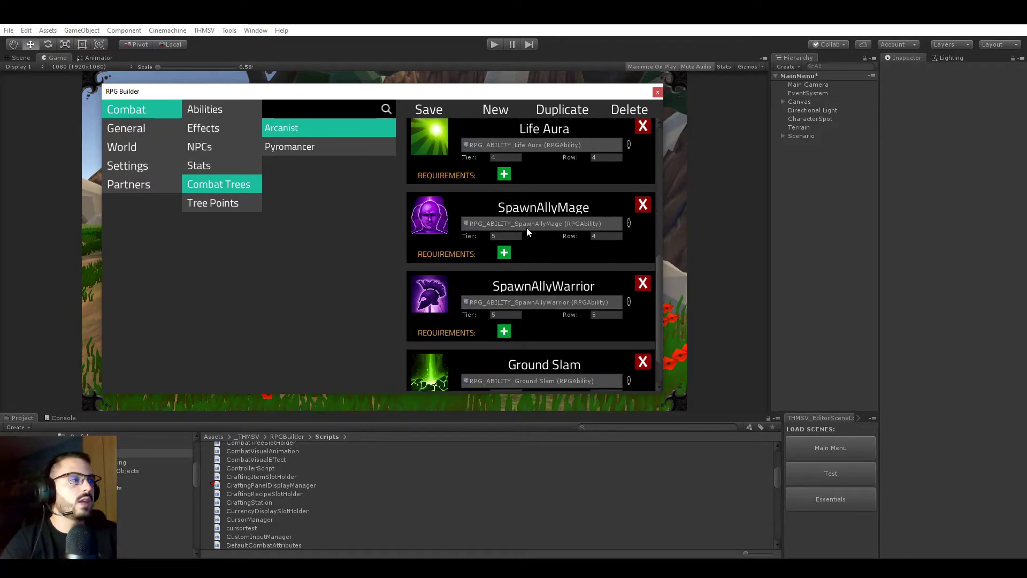
scroll(526, 227, up, 6)
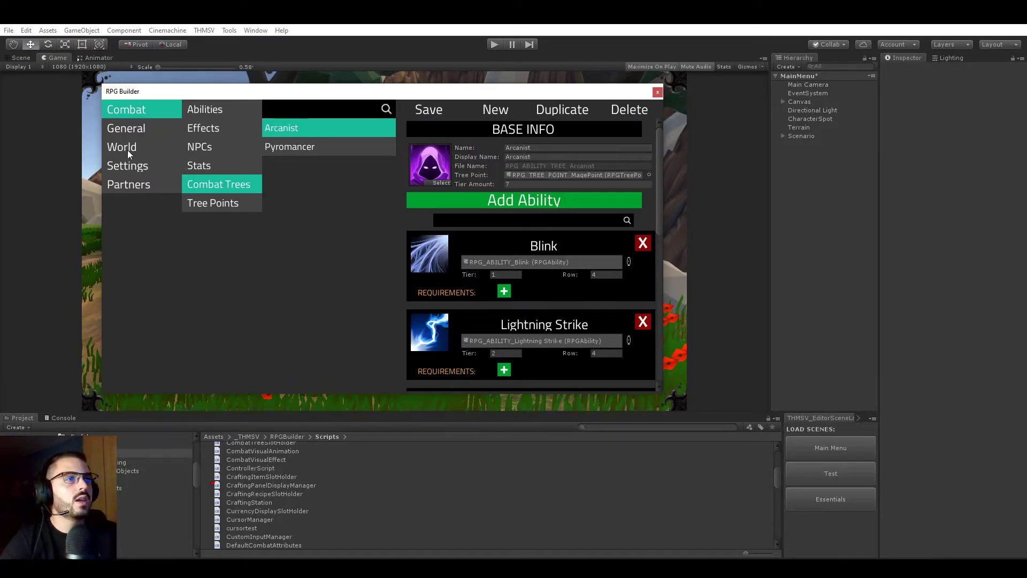
click(138, 130)
Add a Trainee Plate Boots recipe entry to the Blacksmithing crafting tree
click(224, 296)
scroll(504, 245, down, 4)
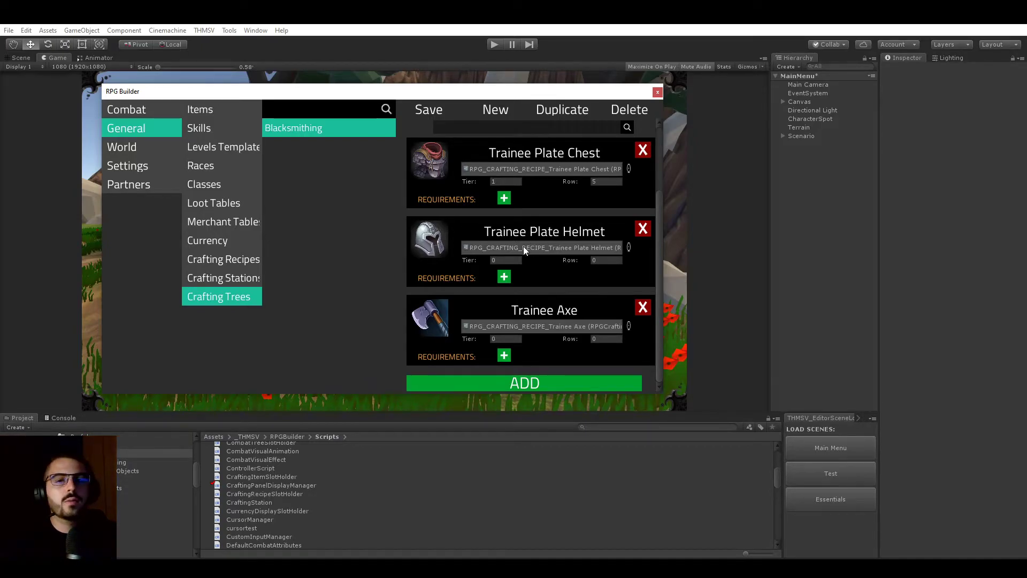
scroll(527, 241, up, 3)
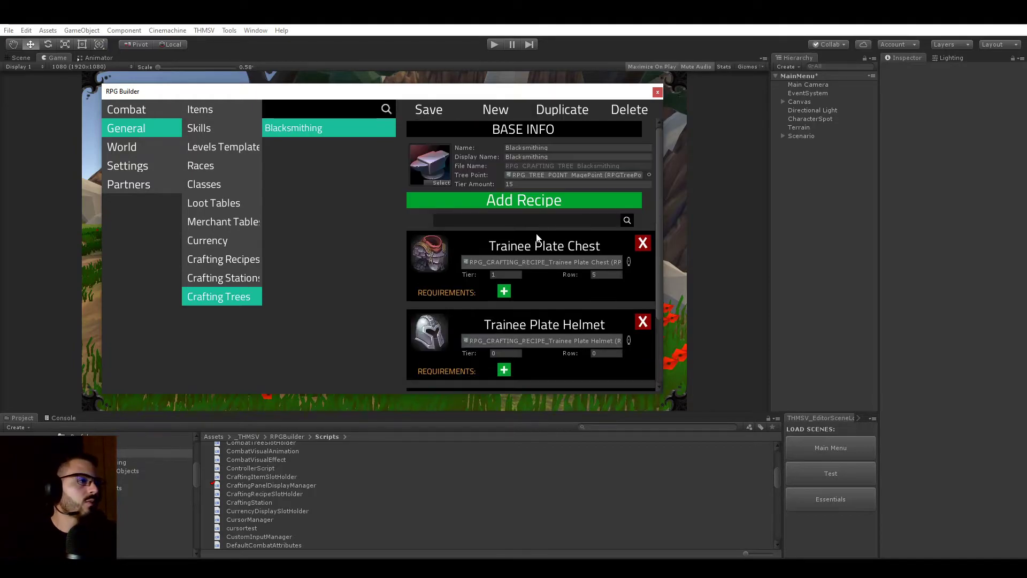
scroll(527, 228, down, 3)
scroll(470, 208, up, 3)
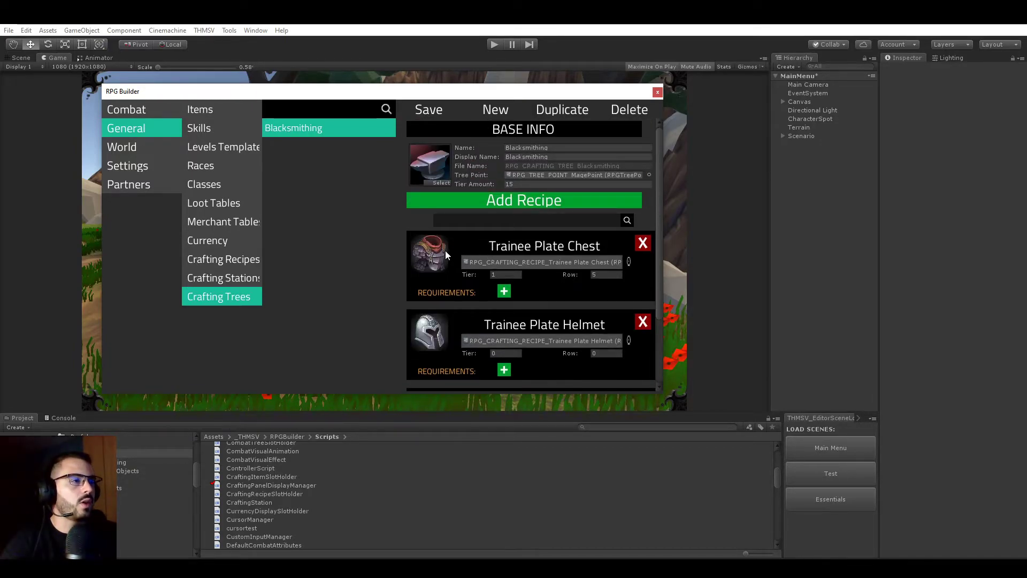
scroll(481, 246, down, 3)
scroll(524, 235, up, 1)
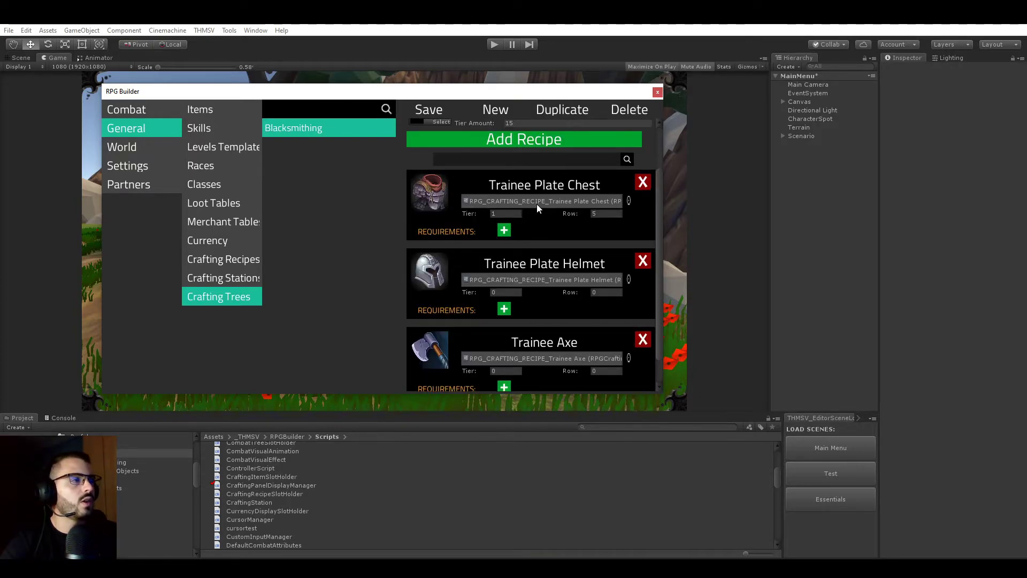
scroll(556, 220, down, 1)
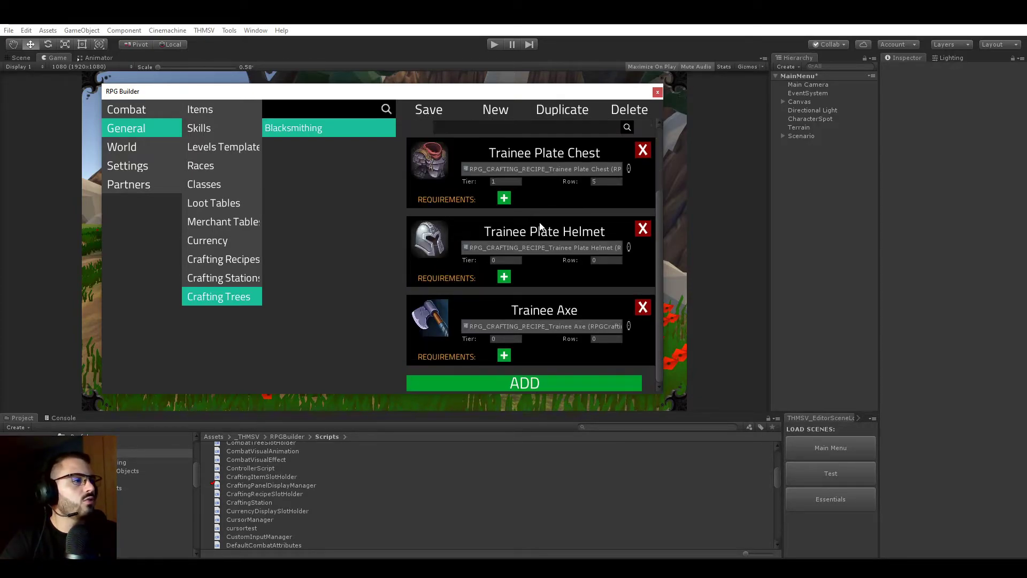
click(527, 382)
scroll(550, 321, down, 2)
click(629, 326)
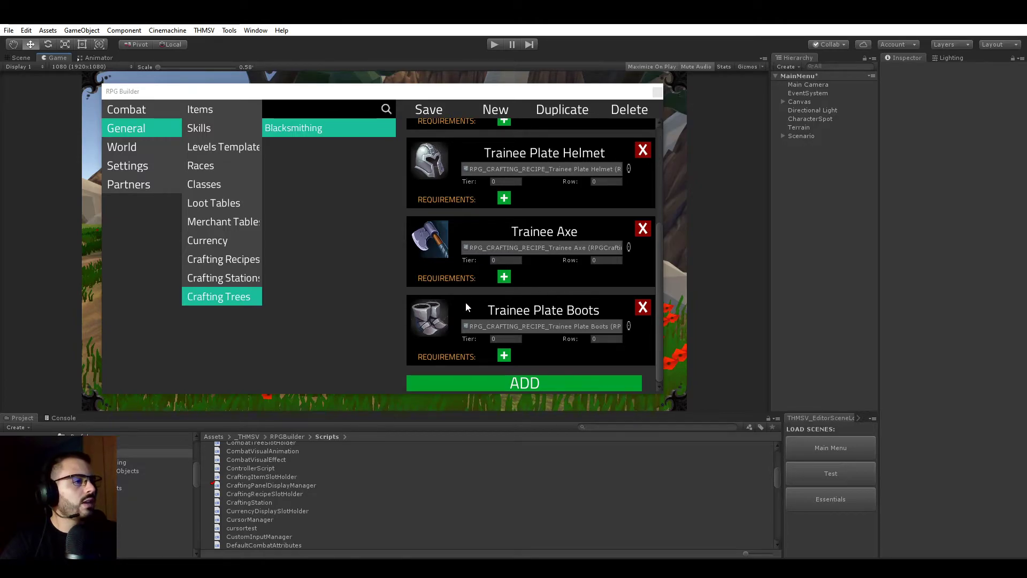
scroll(499, 287, up, 4)
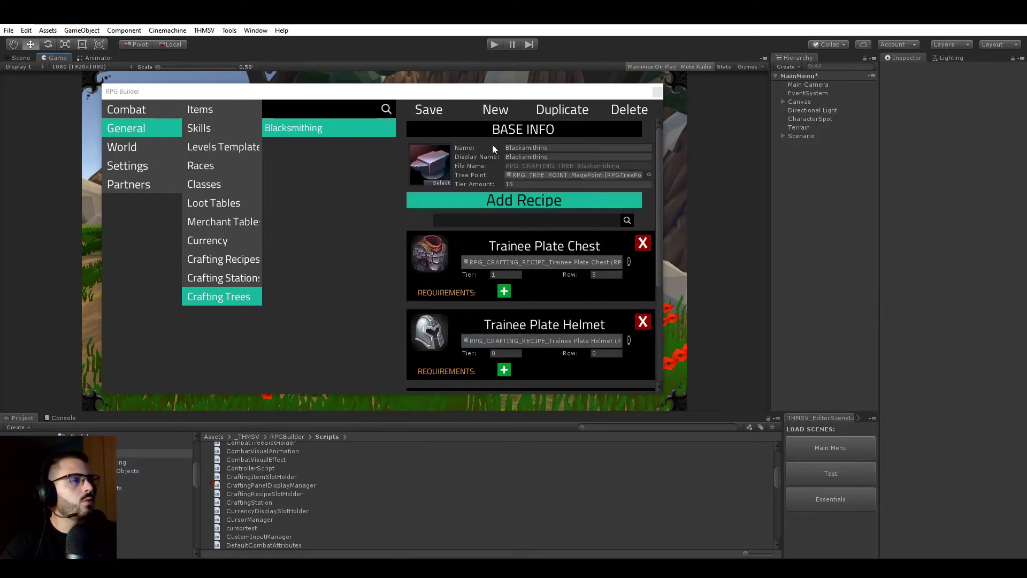
Save the Blacksmithing crafting tree and close the RPG Builder window
click(430, 110)
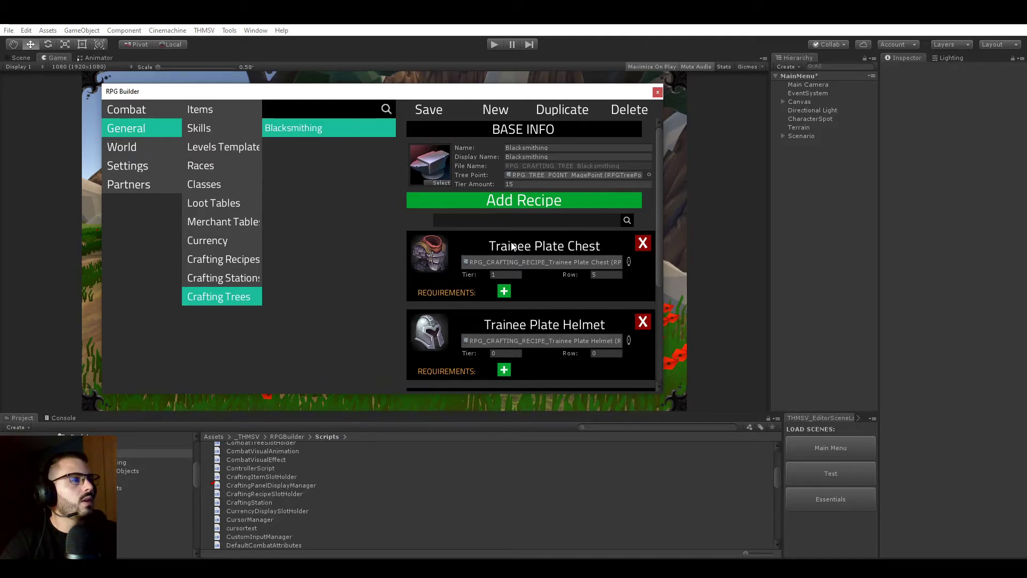
scroll(512, 246, down, 4)
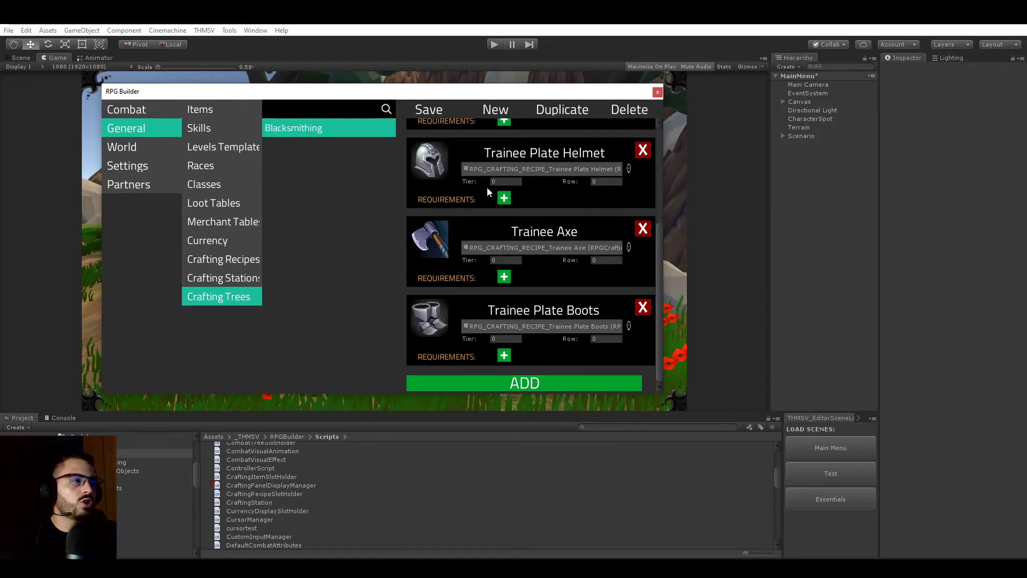
mouse_move(660, 236)
mouse_down()
mouse_move(661, 223)
mouse_move(659, 256)
mouse_up()
click(658, 93)
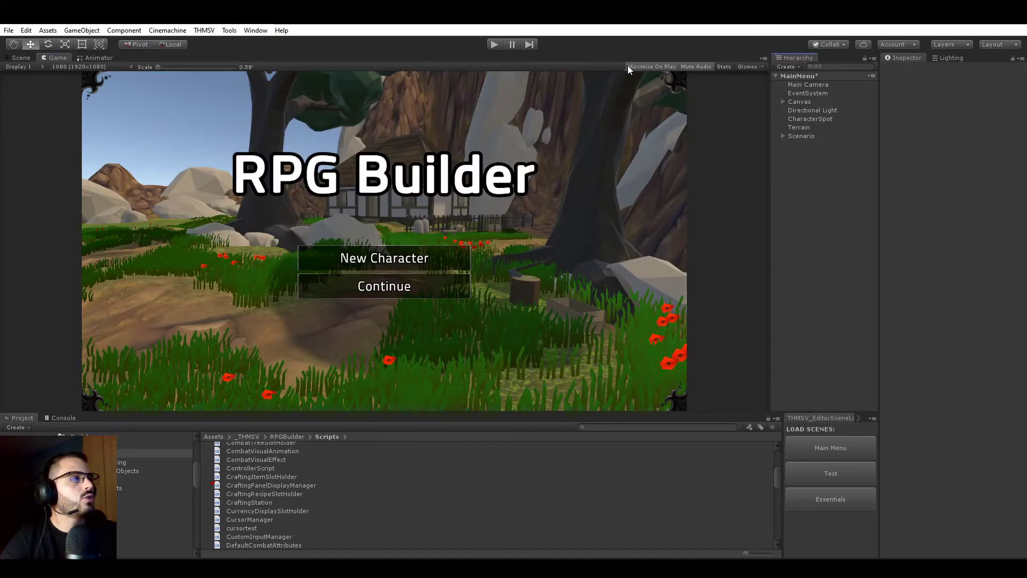
Enter play mode, create a Human Mage named 'videoCrafting' and start the game
click(495, 45)
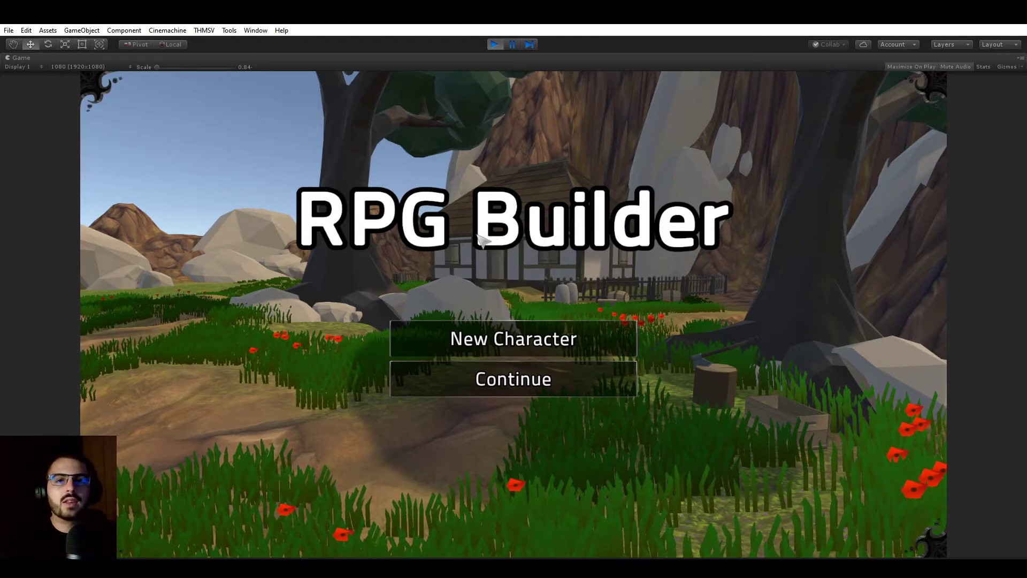
click(512, 343)
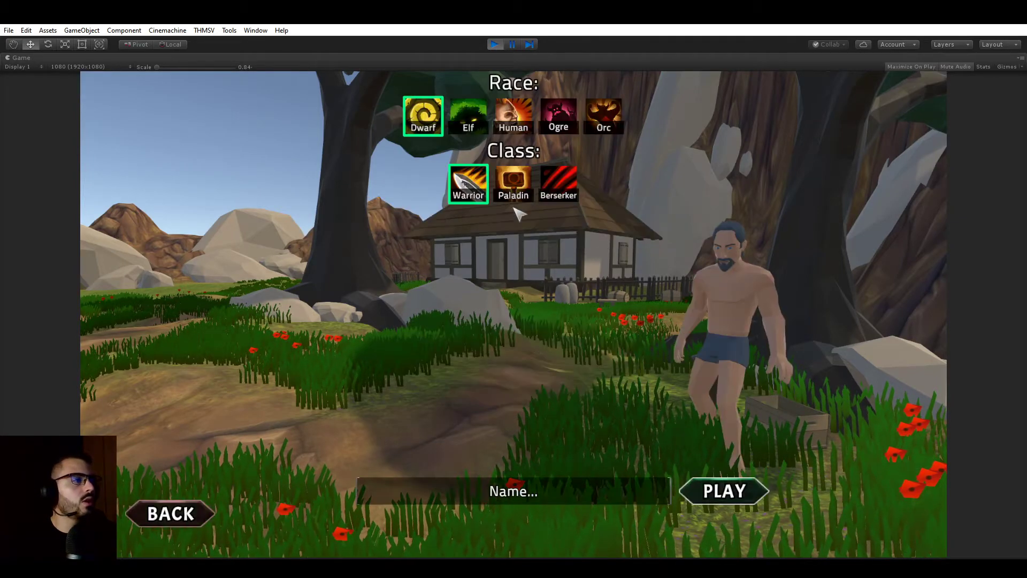
click(527, 126)
click(535, 476)
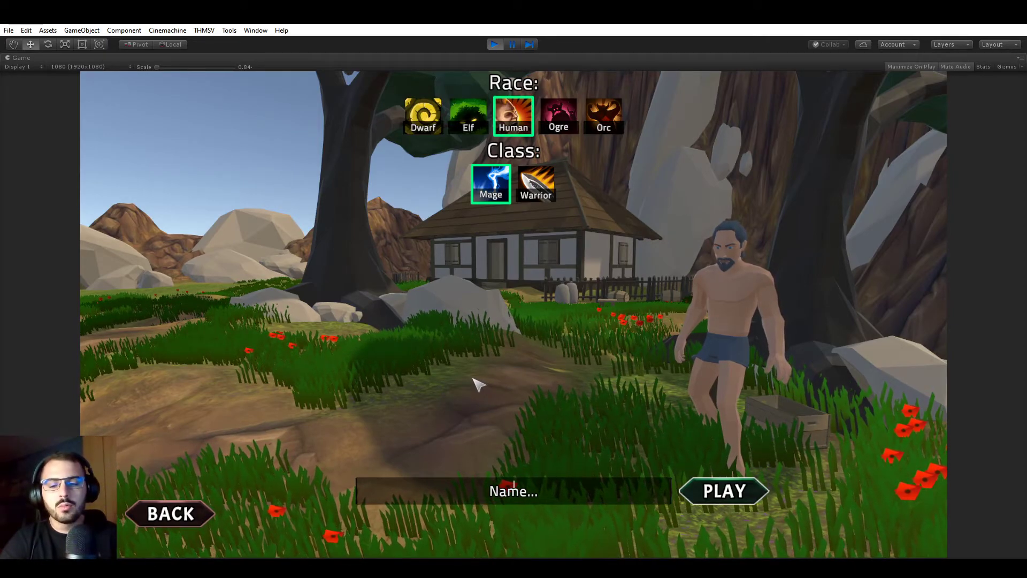
text(vid)
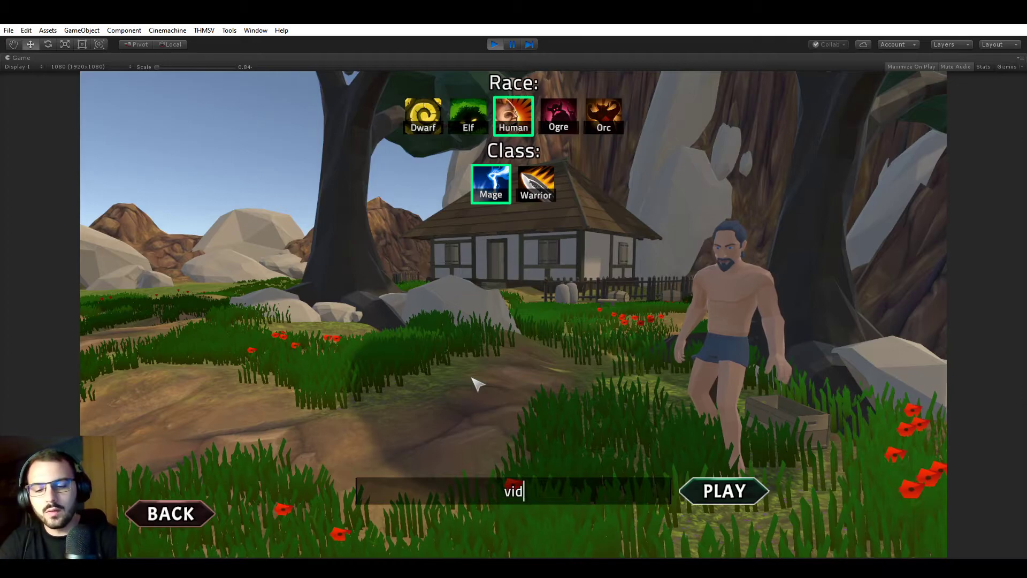
text(eoCrafting)
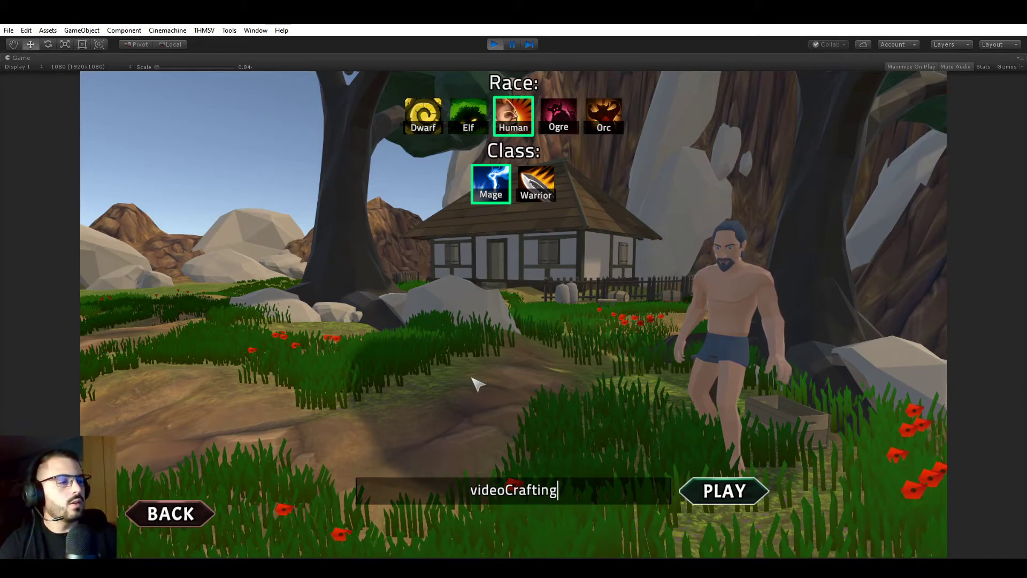
click(739, 491)
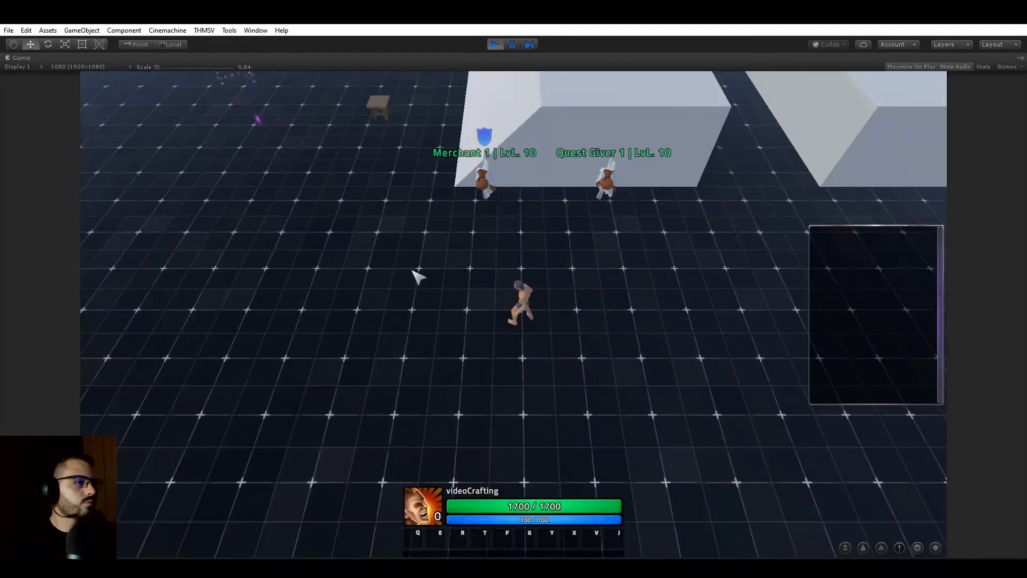
Restore the editor layout and confirm CraftingStation_Table uses the Crafting Table station
right_drag(389, 306, 855, 98)
click(890, 67)
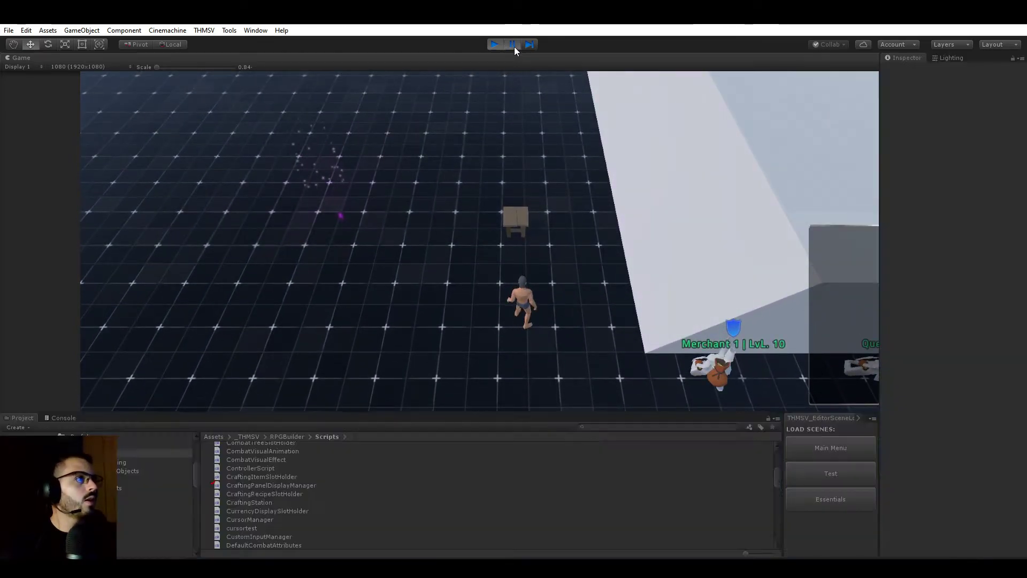
click(21, 57)
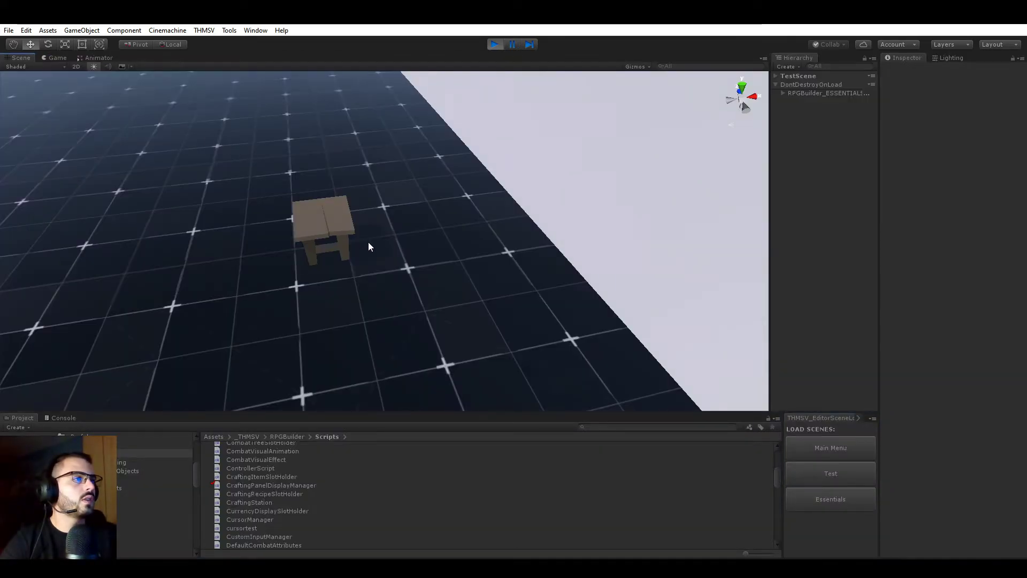
click(340, 225)
key(f)
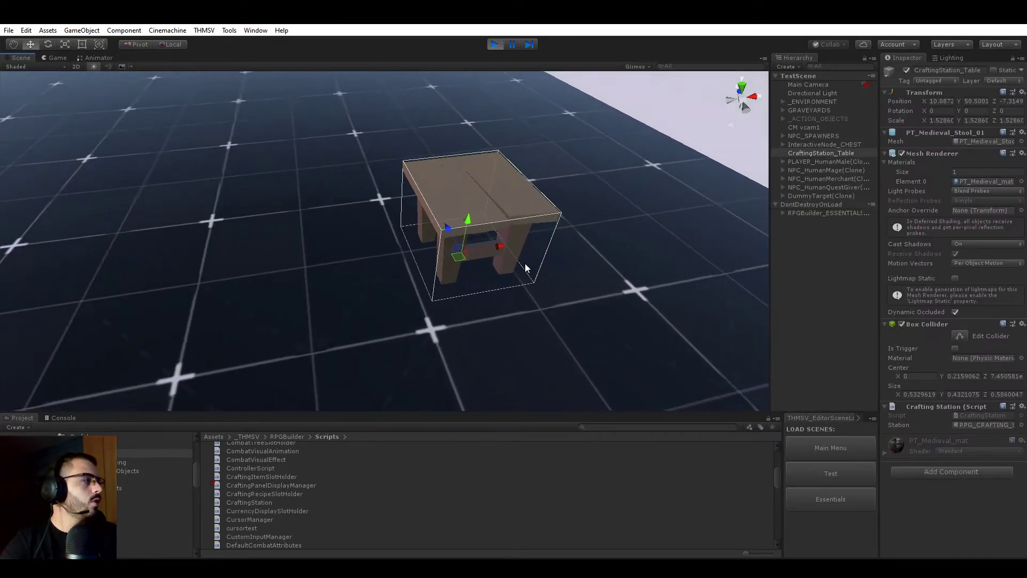
drag(879, 289, 854, 300)
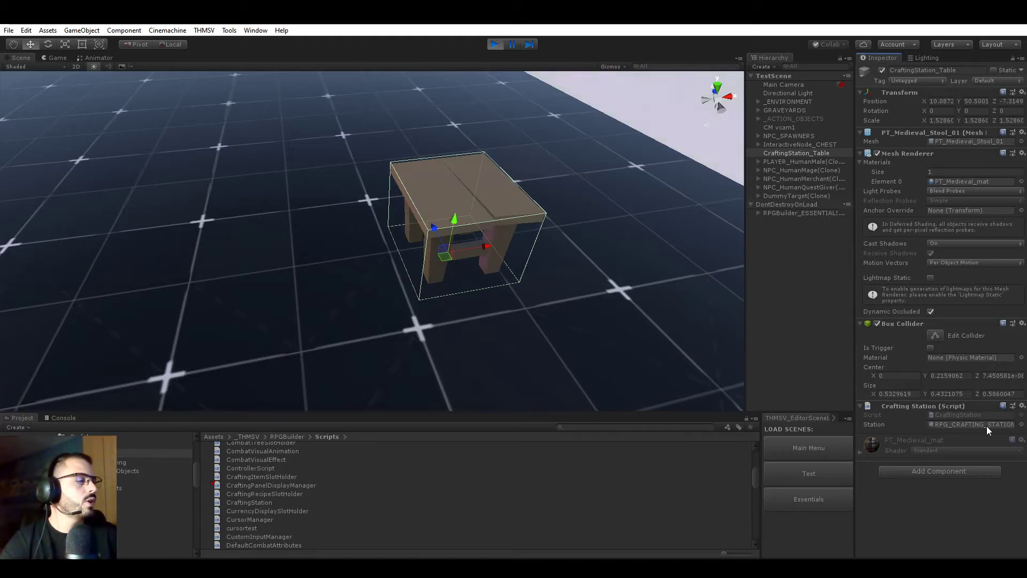
click(1022, 426)
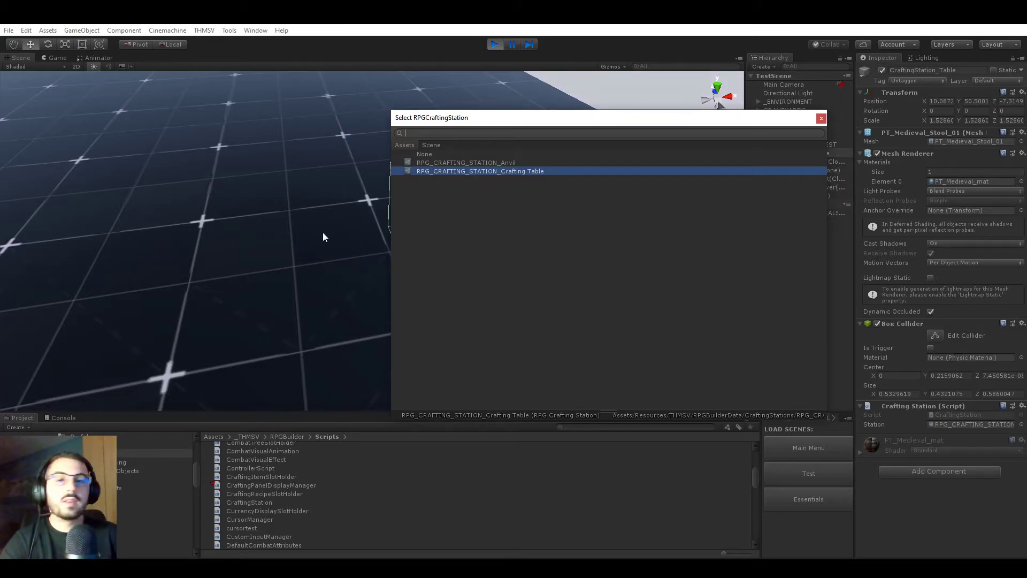
key(Escape)
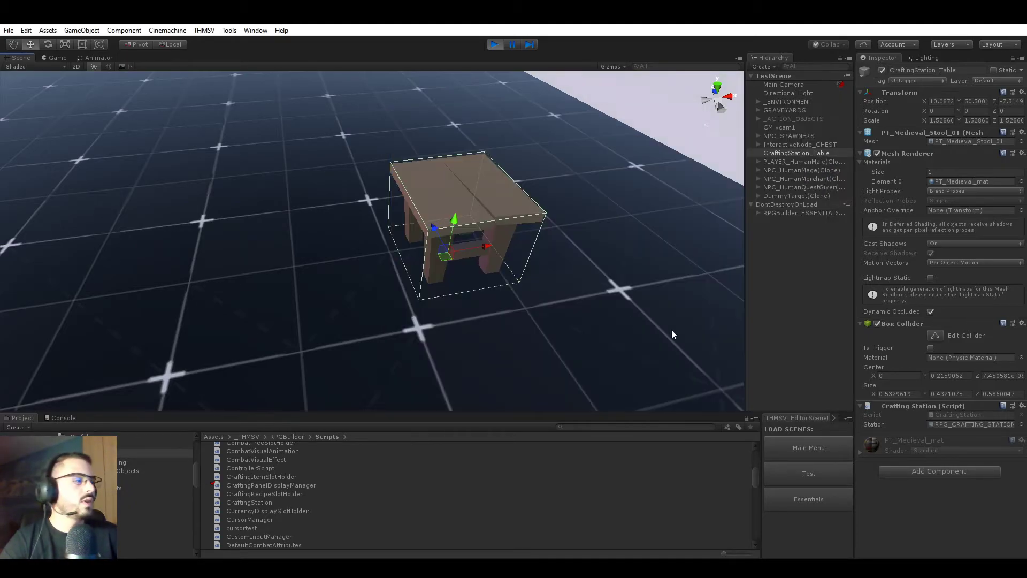
click(56, 58)
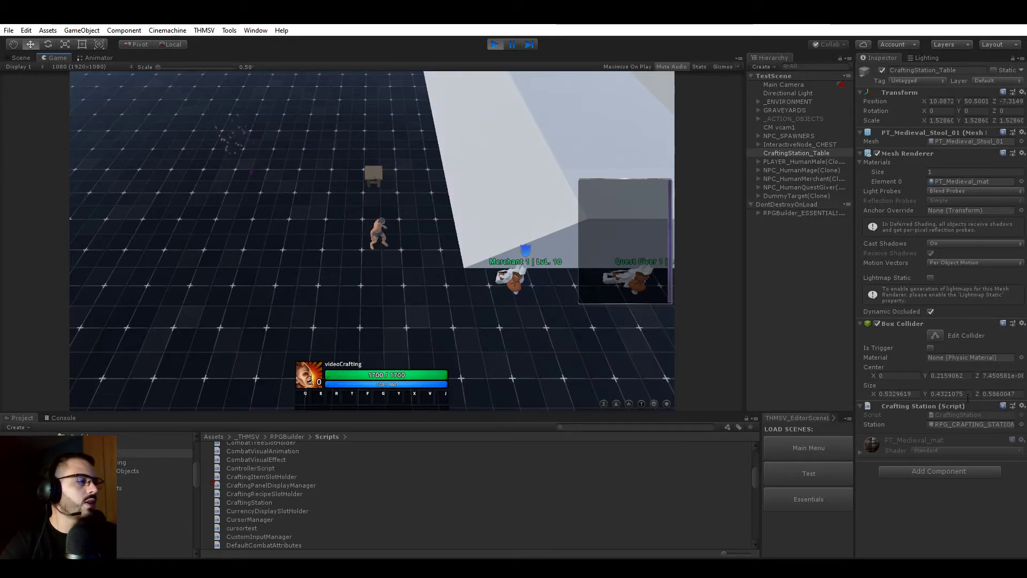
Maximize the game view and open the crafting table's Blacksmithing window
click(823, 296)
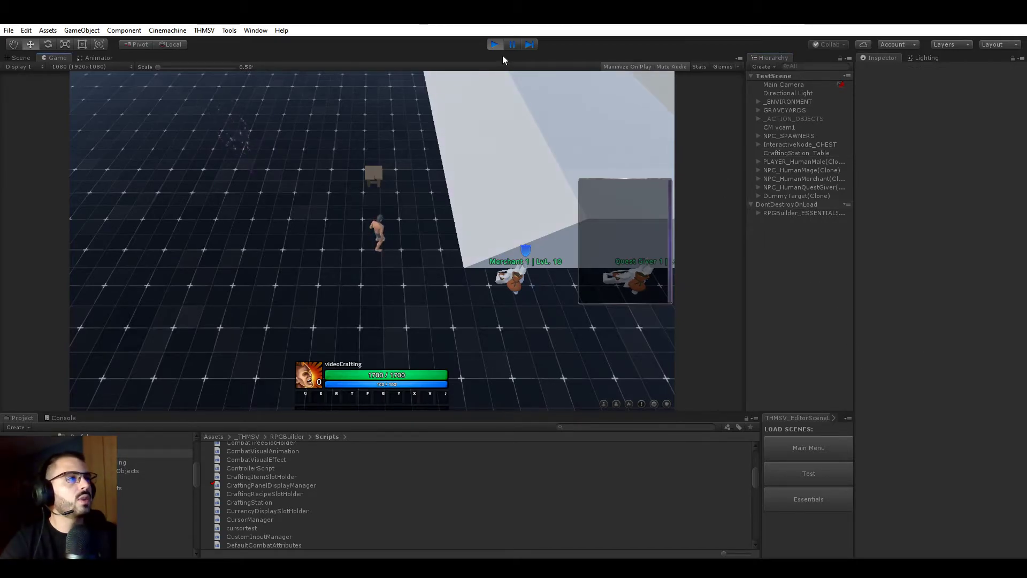
key(shift+space)
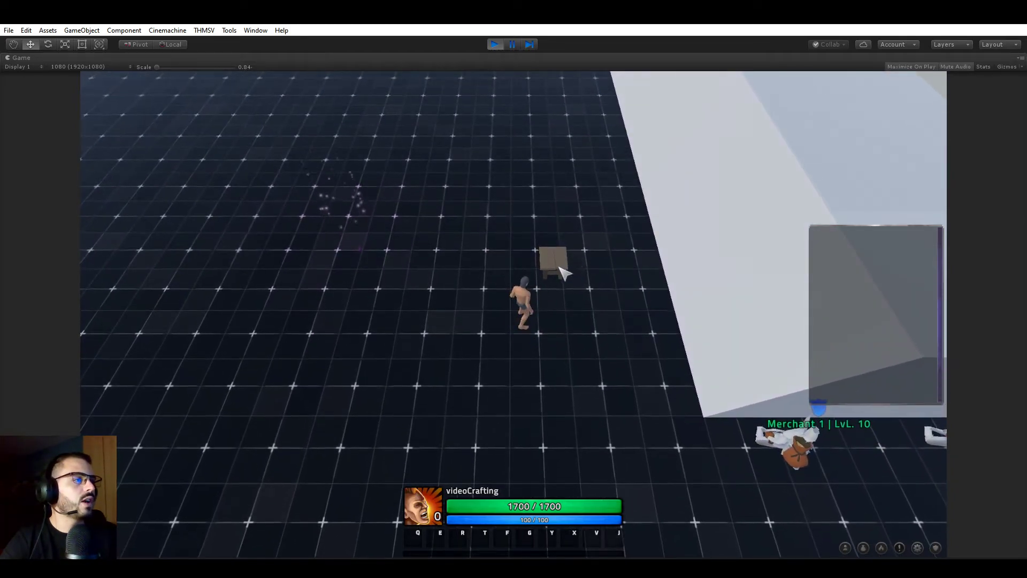
click(560, 270)
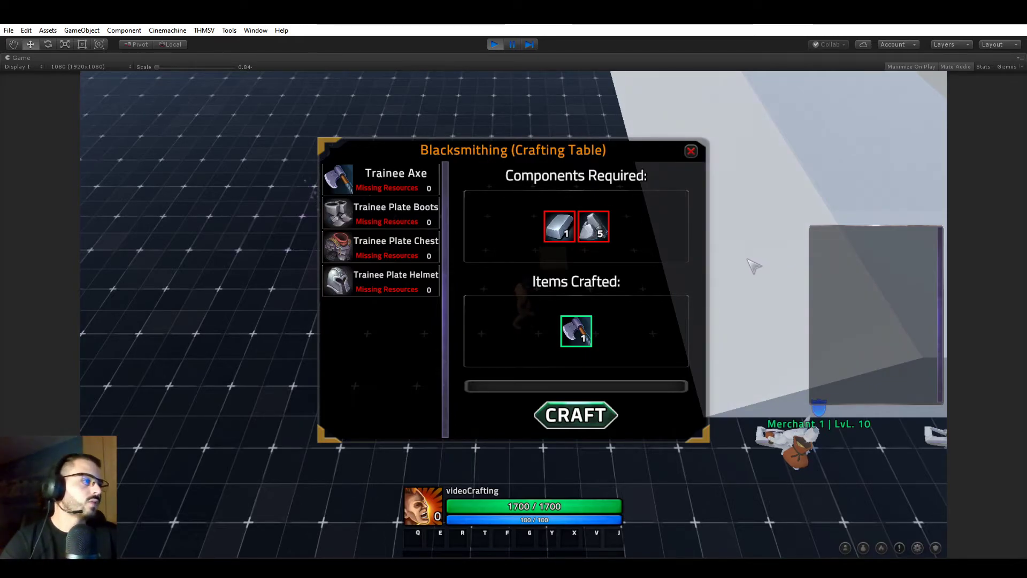
Inspect the component slots and the Trainee Plate Boots and Chest recipe requirements
mouse_move(379, 187)
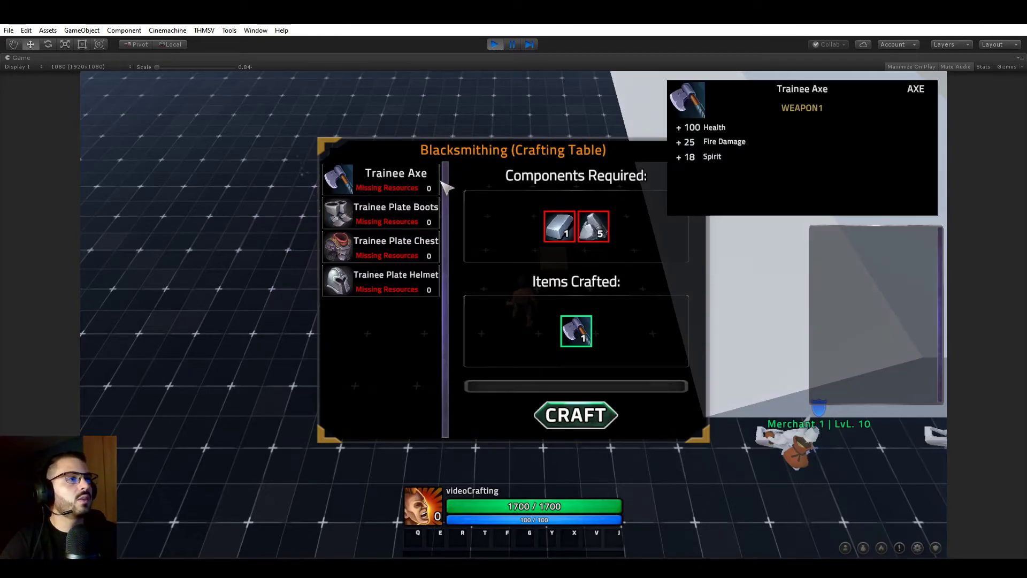
mouse_move(416, 179)
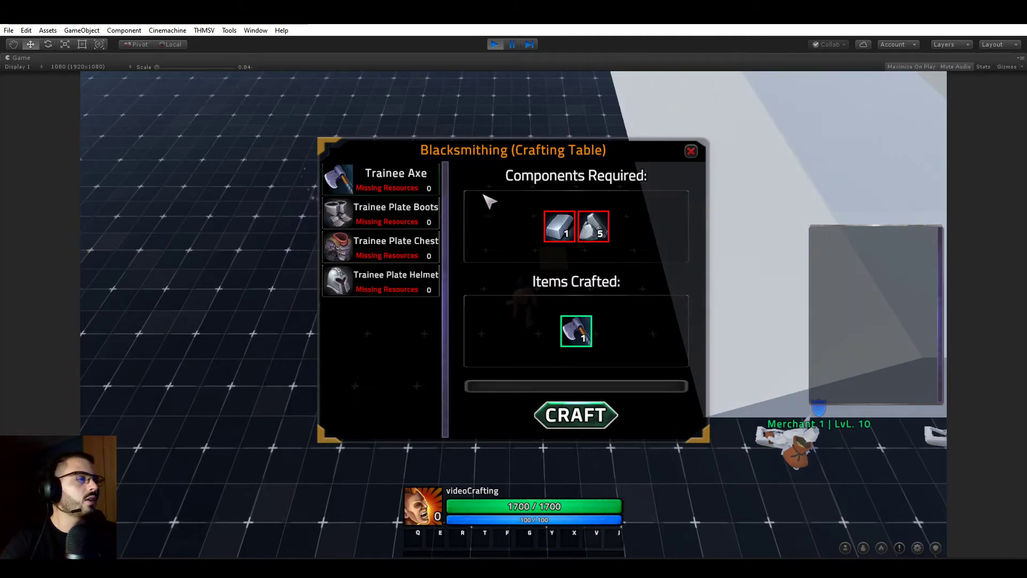
mouse_move(564, 236)
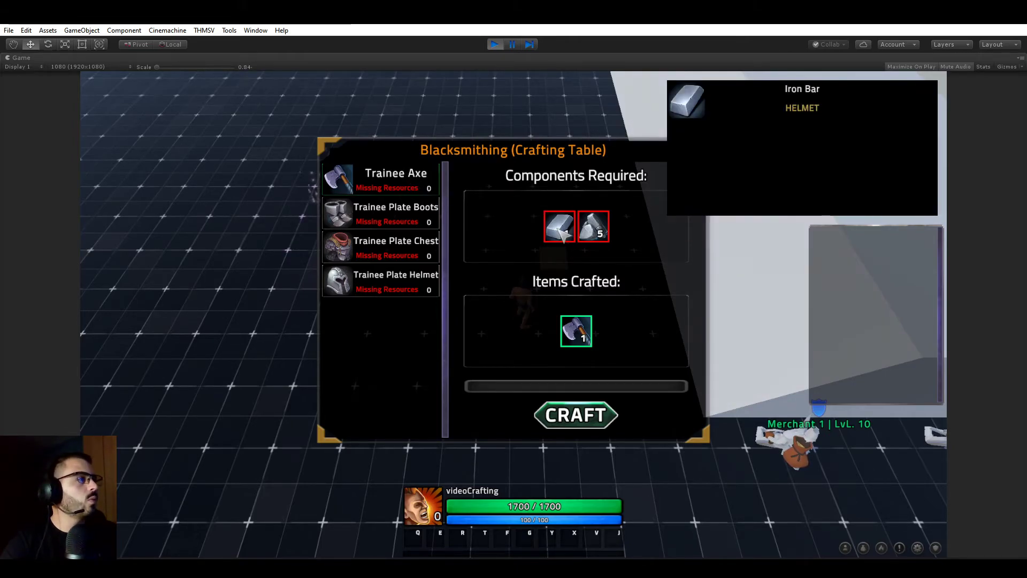
mouse_move(603, 235)
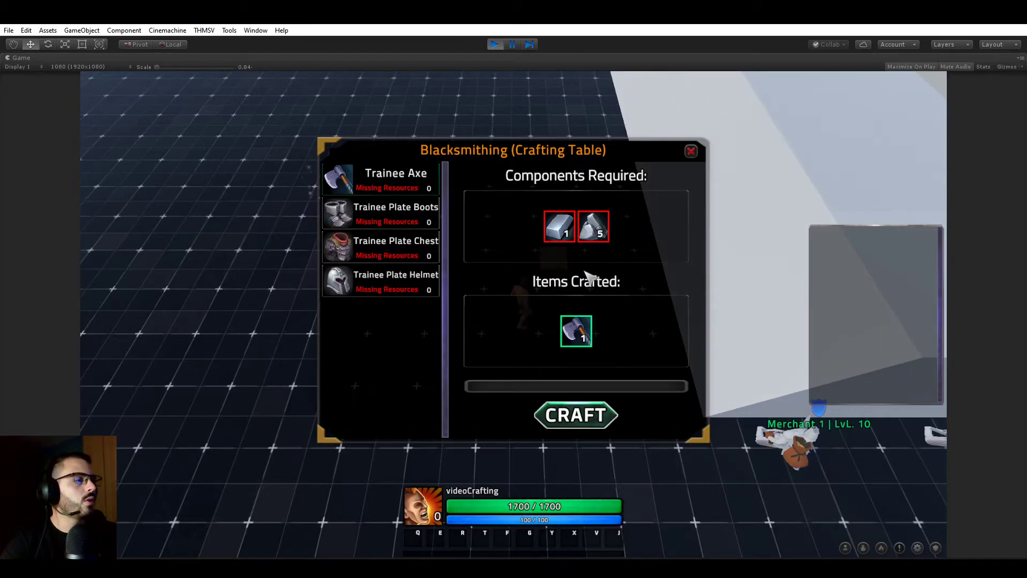
mouse_move(588, 332)
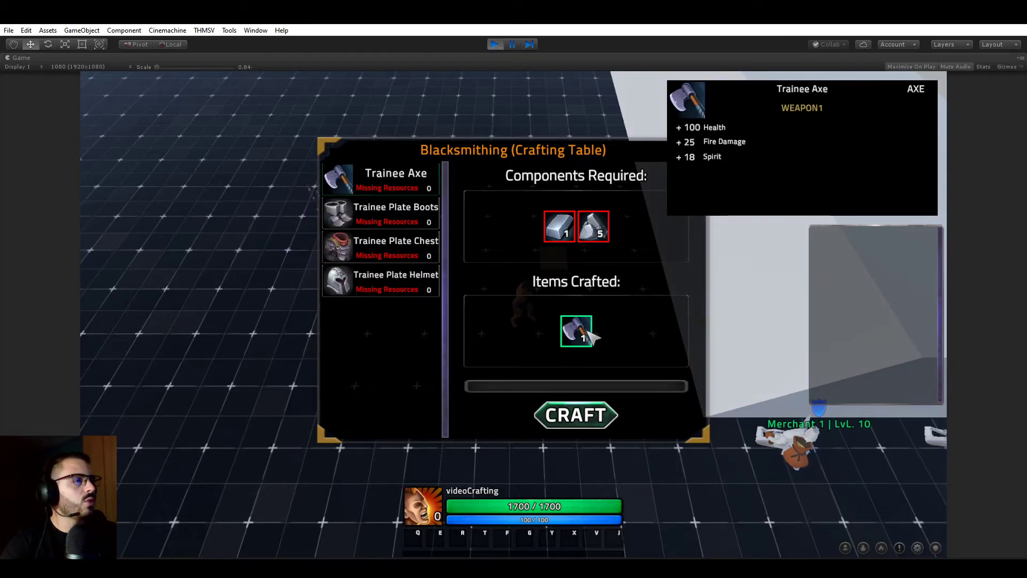
click(405, 217)
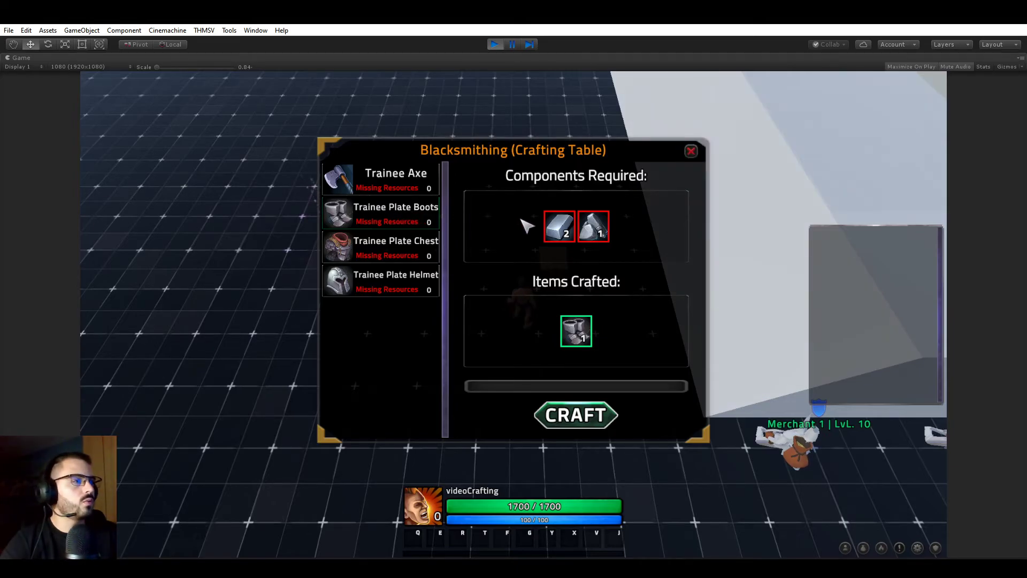
mouse_move(555, 229)
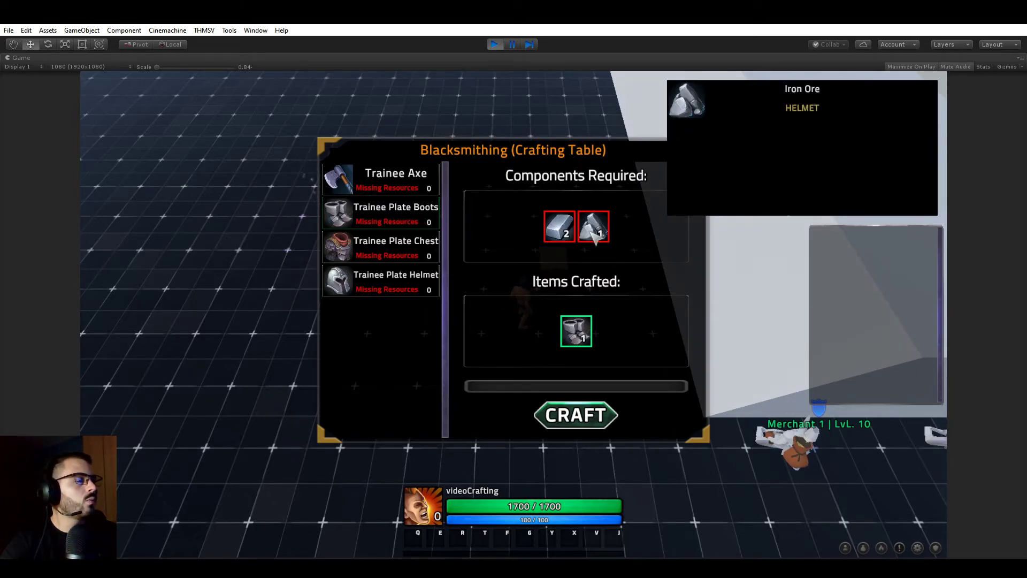
mouse_move(580, 327)
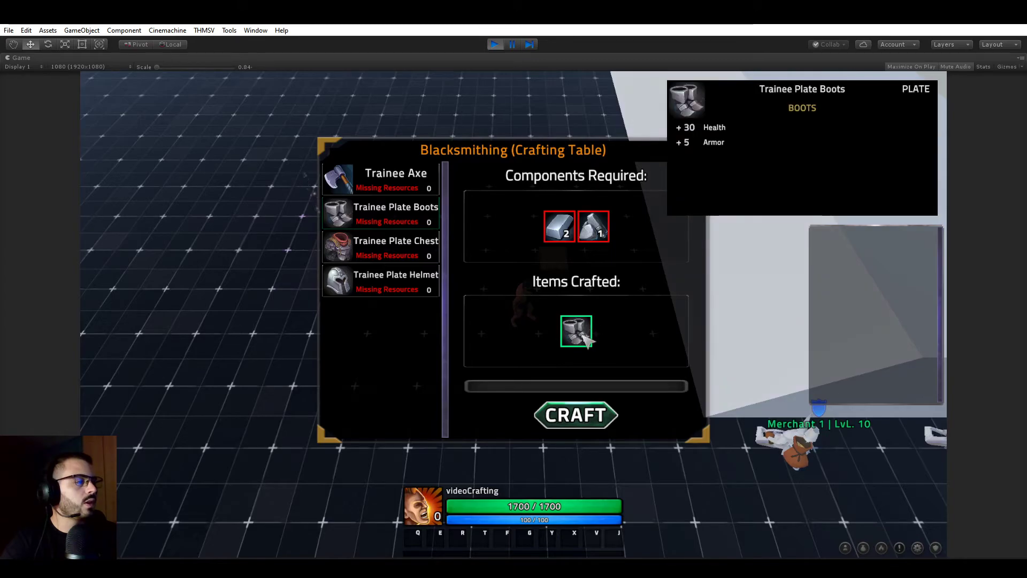
click(398, 251)
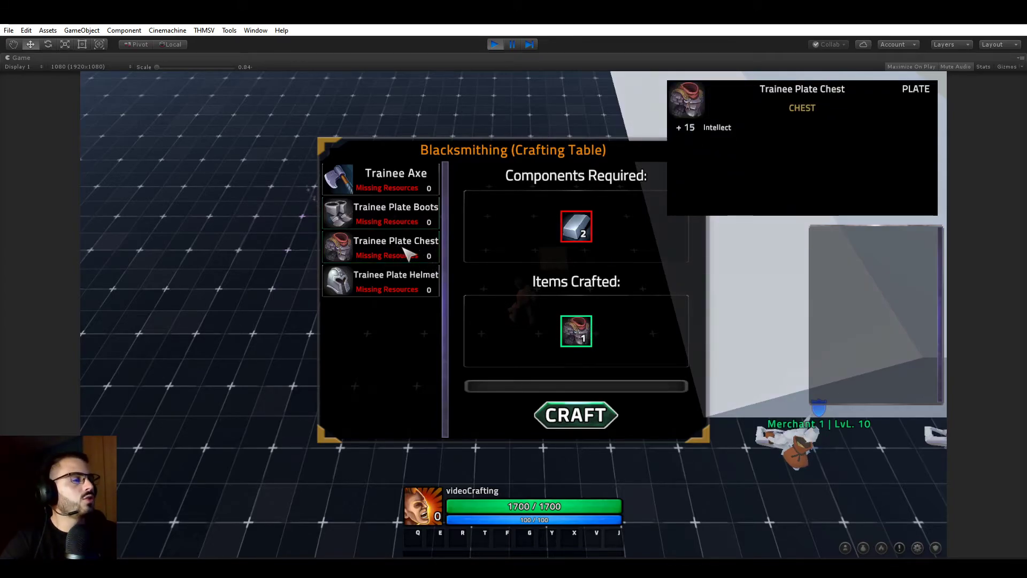
Spawn Iron Bars and Iron Ore into the inventory through the Developer Panel
mouse_move(412, 287)
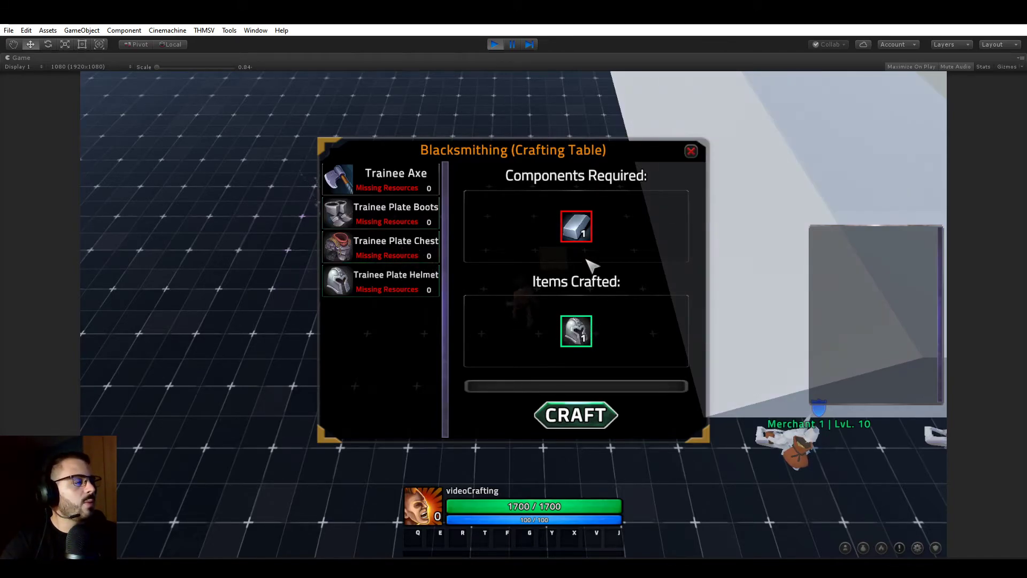
click(694, 159)
click(863, 548)
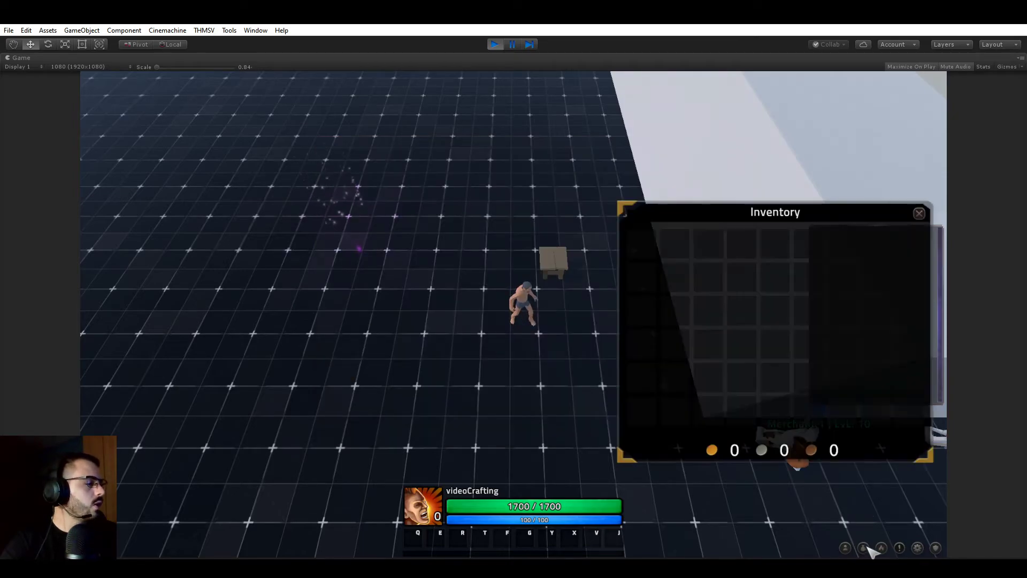
click(935, 548)
click(391, 249)
drag(482, 217, 458, 217)
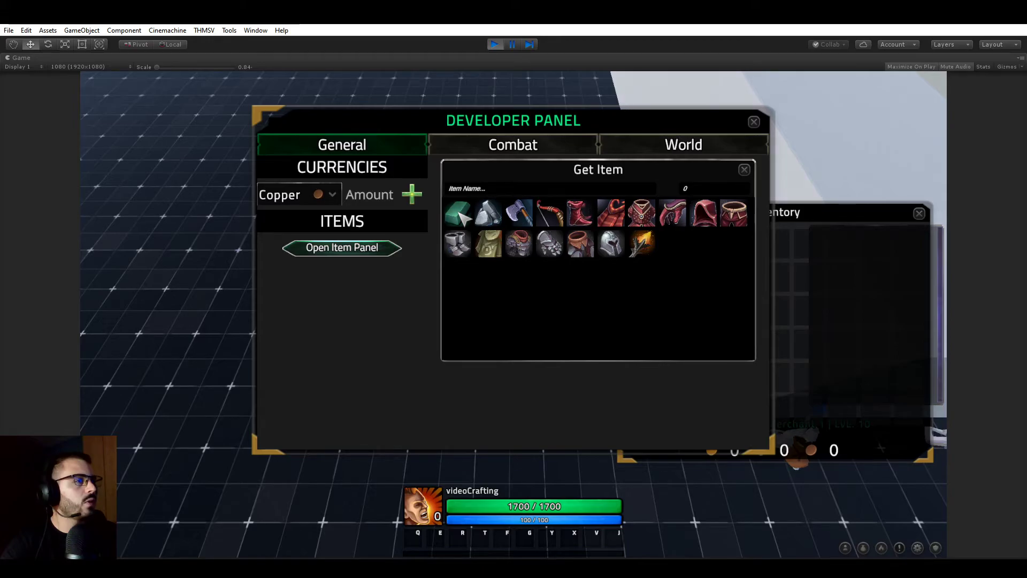
drag(459, 217, 496, 224)
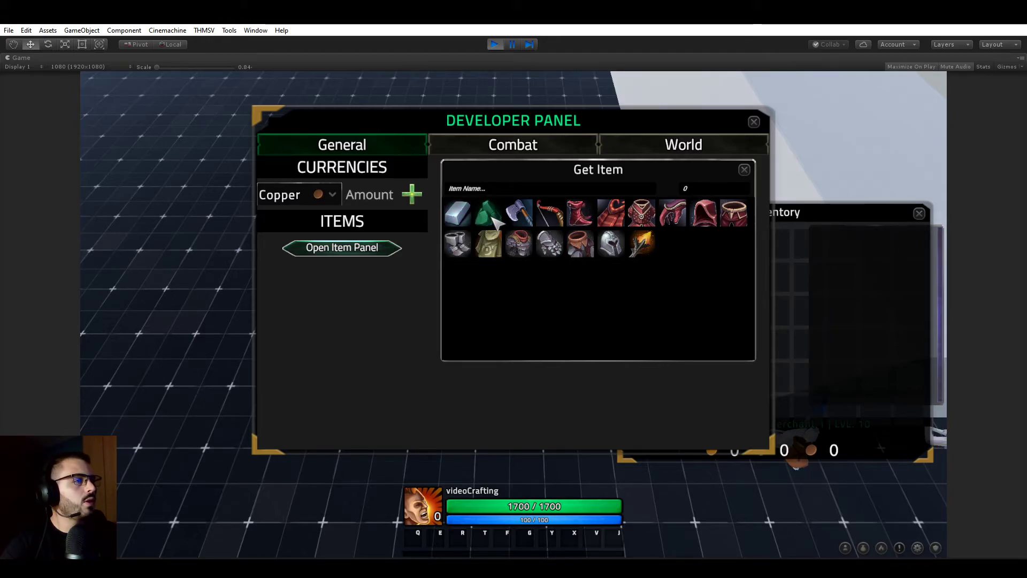
click(753, 122)
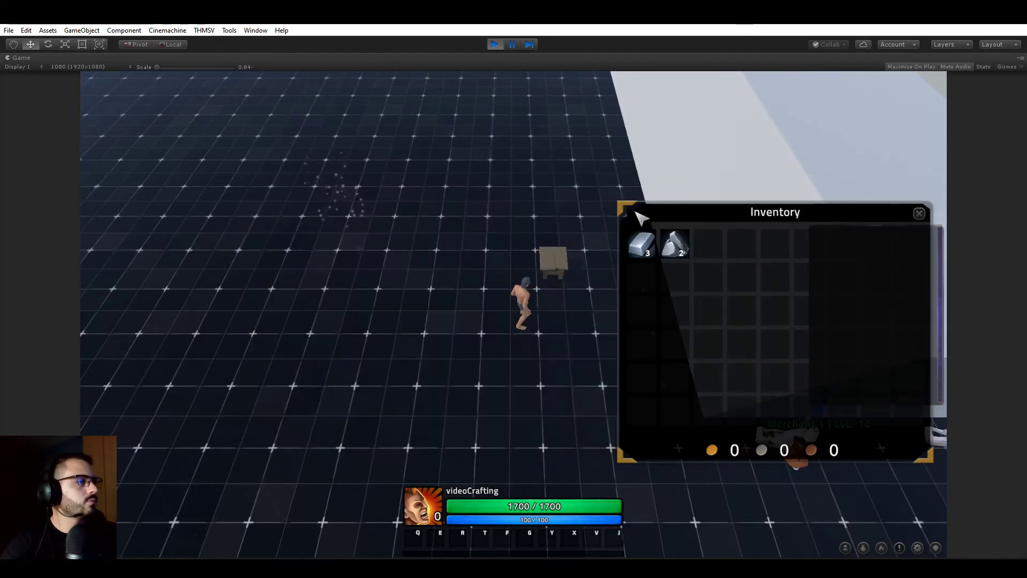
Reopen the Blacksmithing window and view the now-craftable Trainee Plate Boots recipe
click(566, 260)
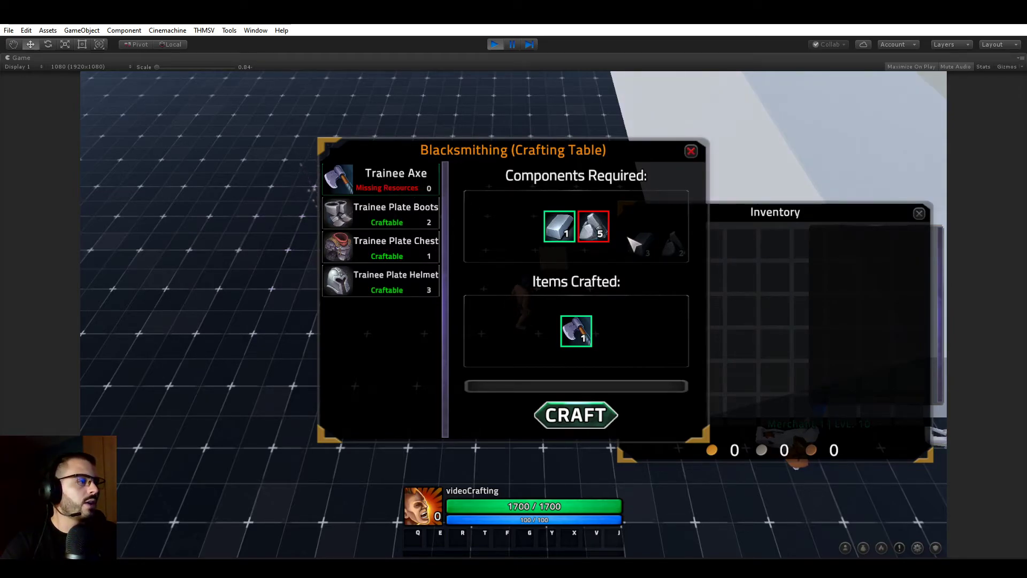
mouse_move(610, 237)
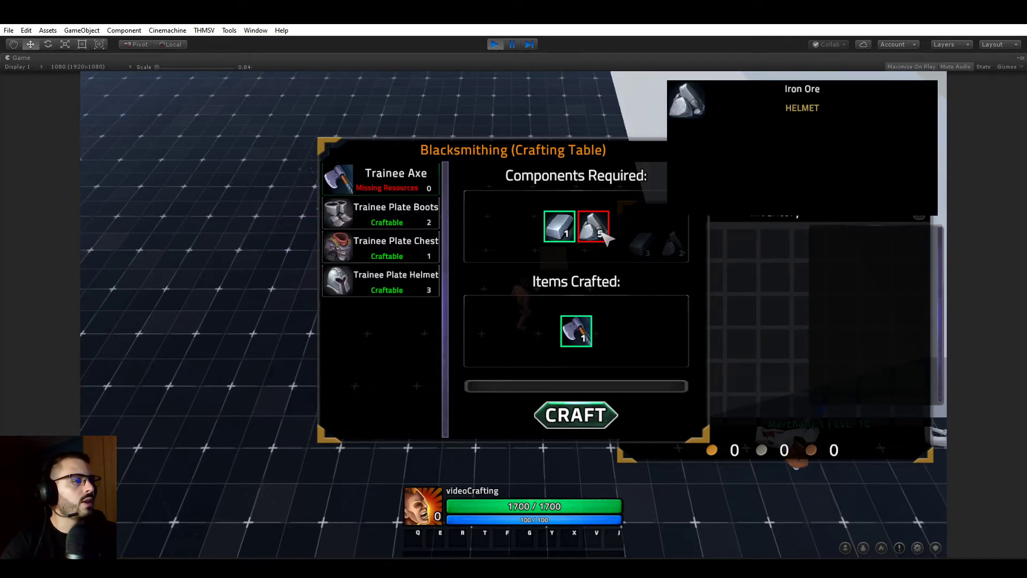
mouse_move(428, 214)
click(391, 214)
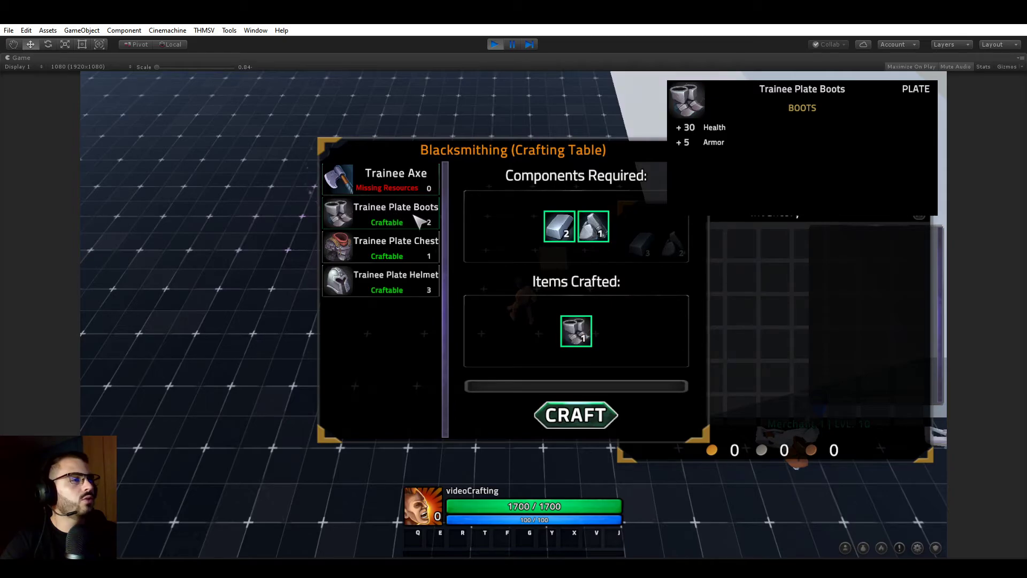
Compare the plate recipes and craft the Trainee Plate Boots
mouse_move(413, 239)
click(402, 255)
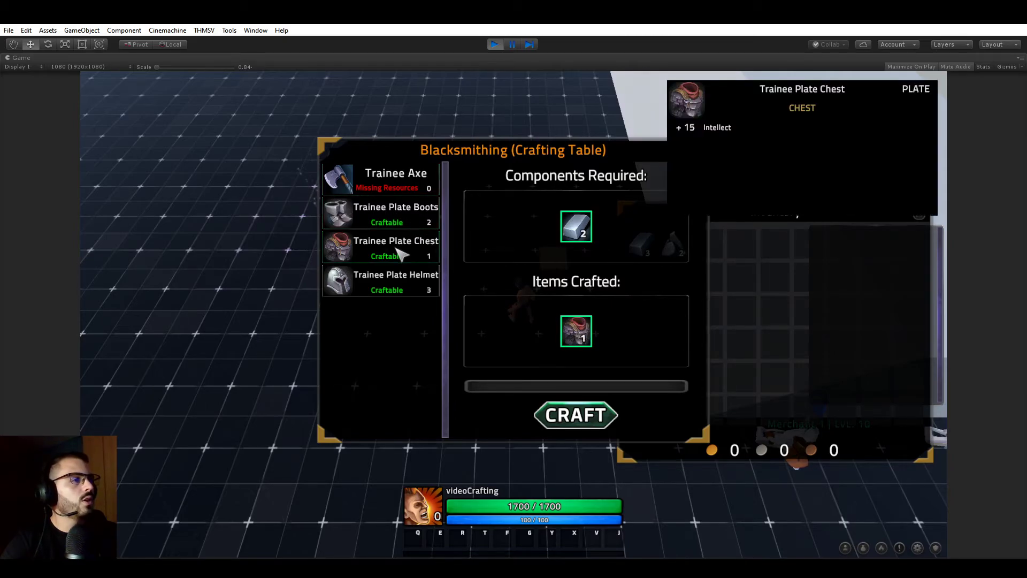
click(402, 289)
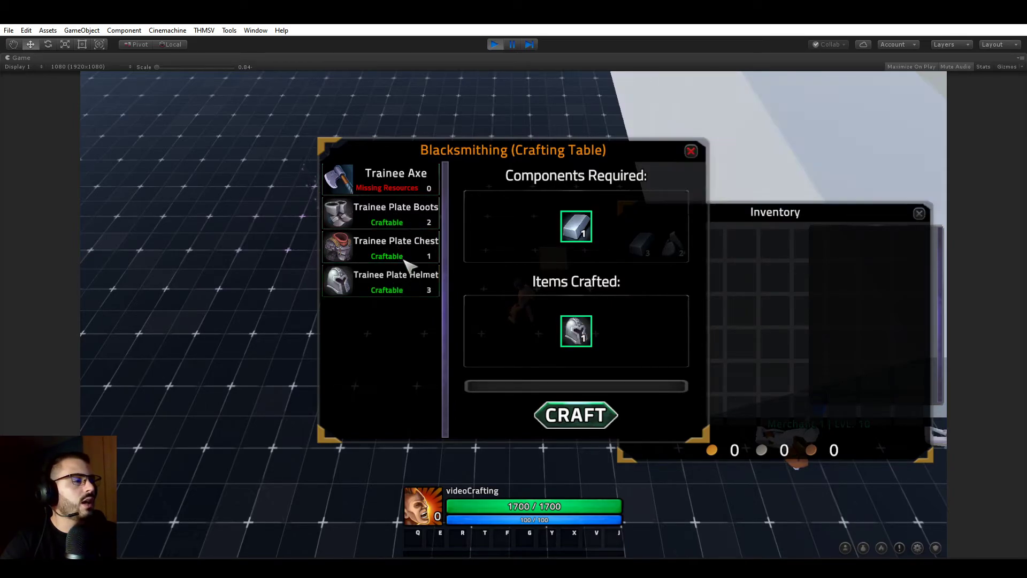
click(401, 221)
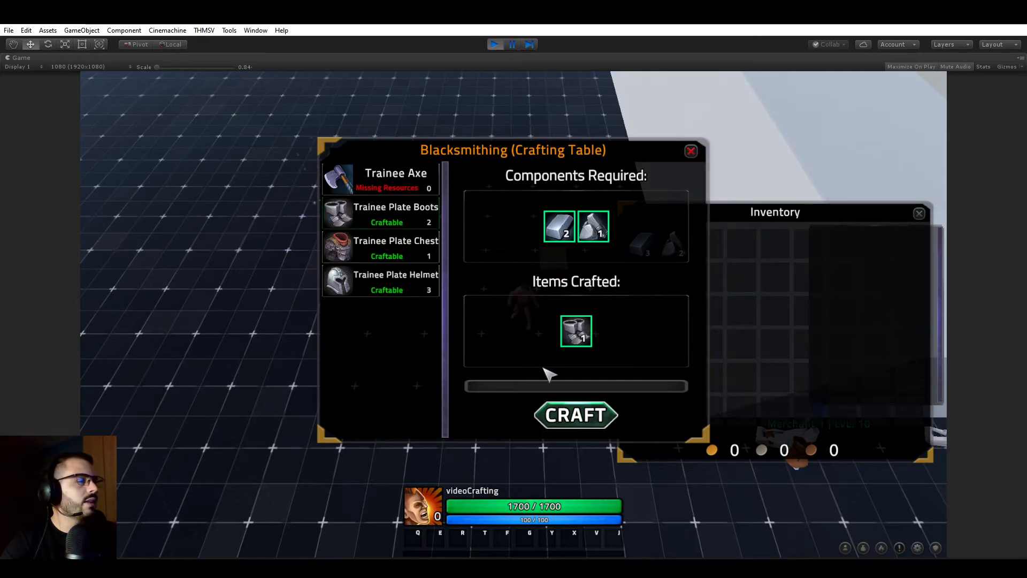
click(577, 416)
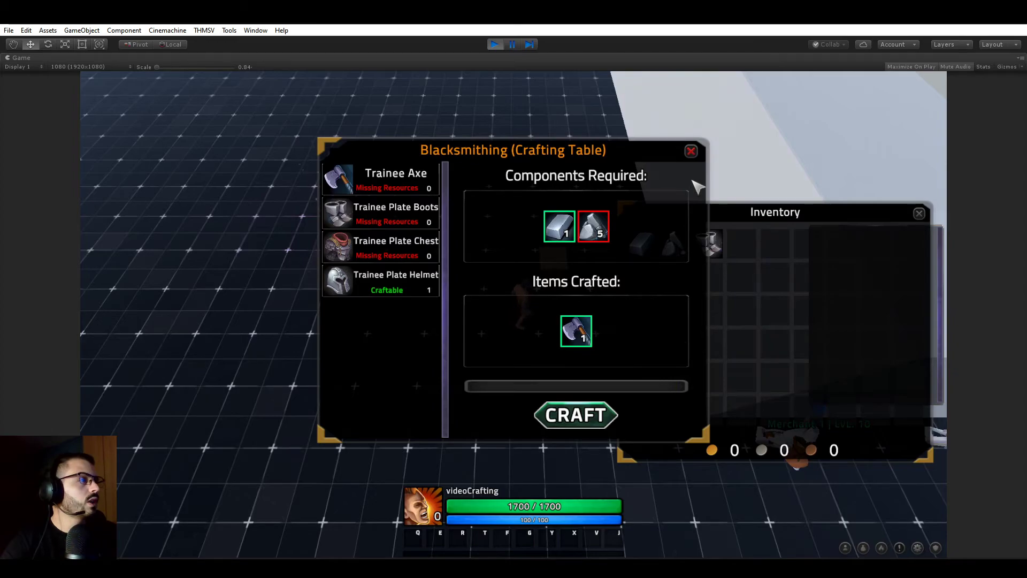
Craft the Trainee Plate Helmet from the reopened Blacksmithing window
click(691, 150)
mouse_move(712, 249)
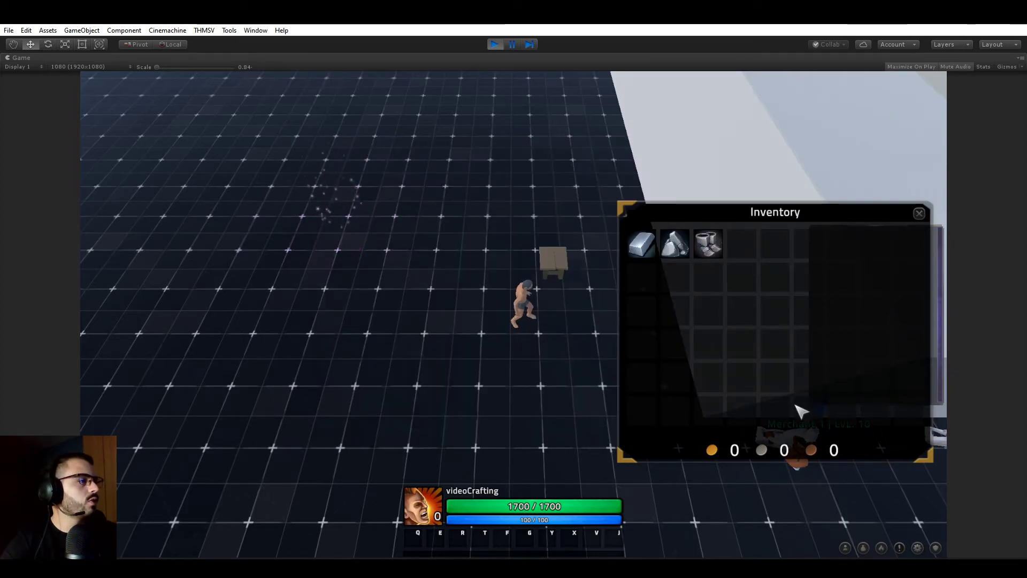
click(865, 548)
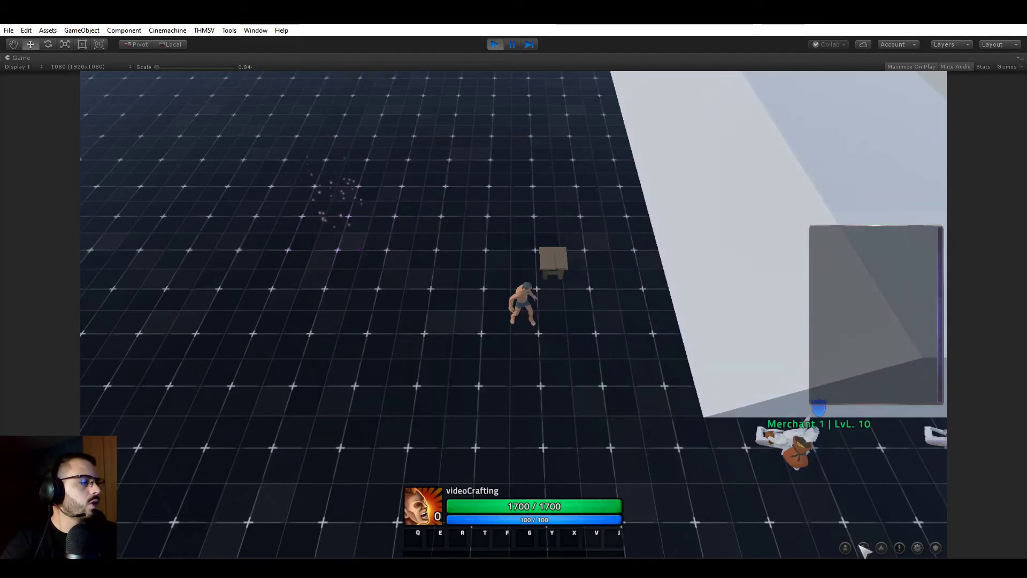
click(863, 546)
click(560, 267)
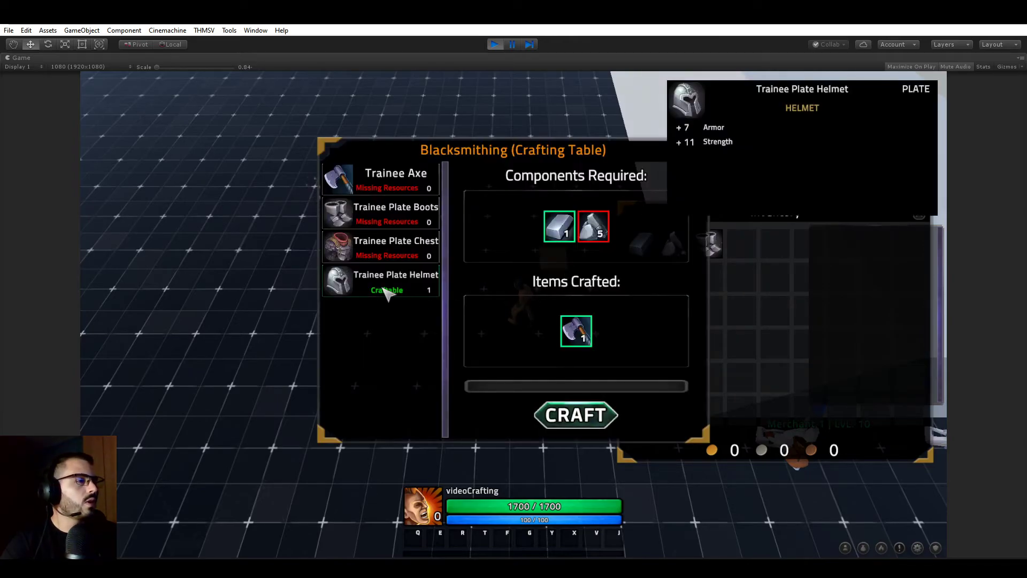
click(388, 292)
click(602, 422)
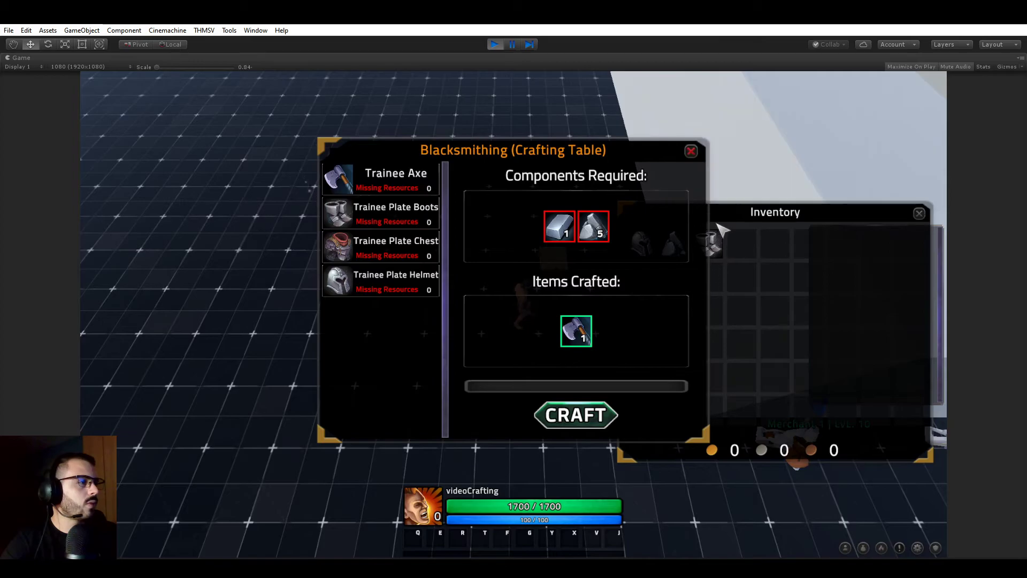
Equip the crafted Helmet and Boots, then close the Blacksmithing and Inventory windows
click(690, 150)
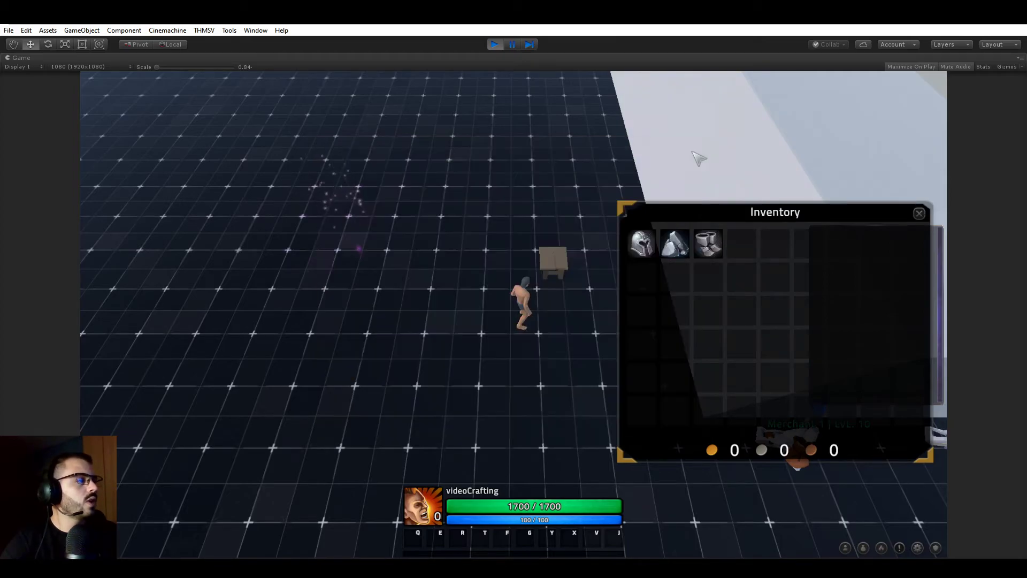
right_click(642, 243)
right_click(709, 244)
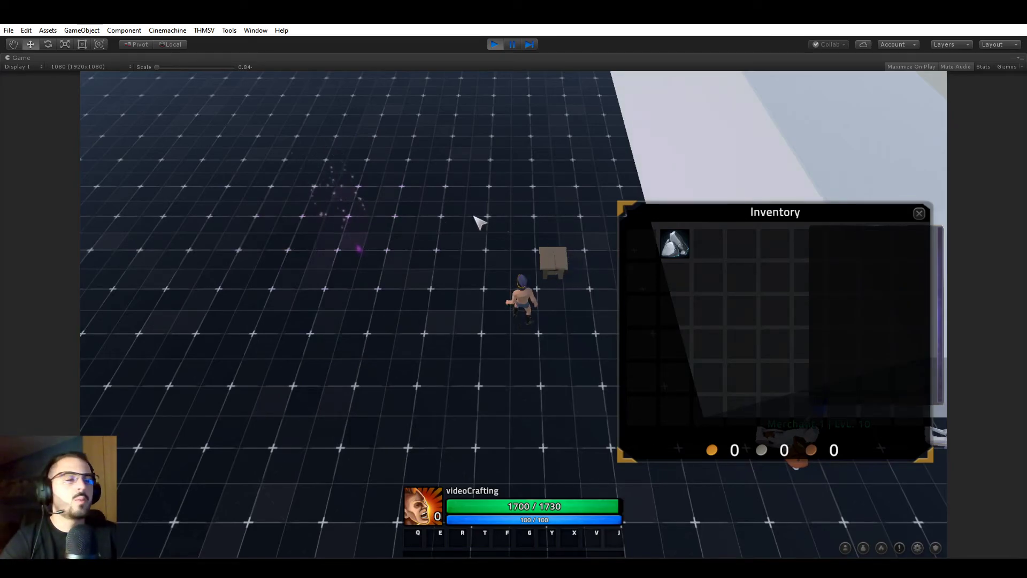
click(556, 261)
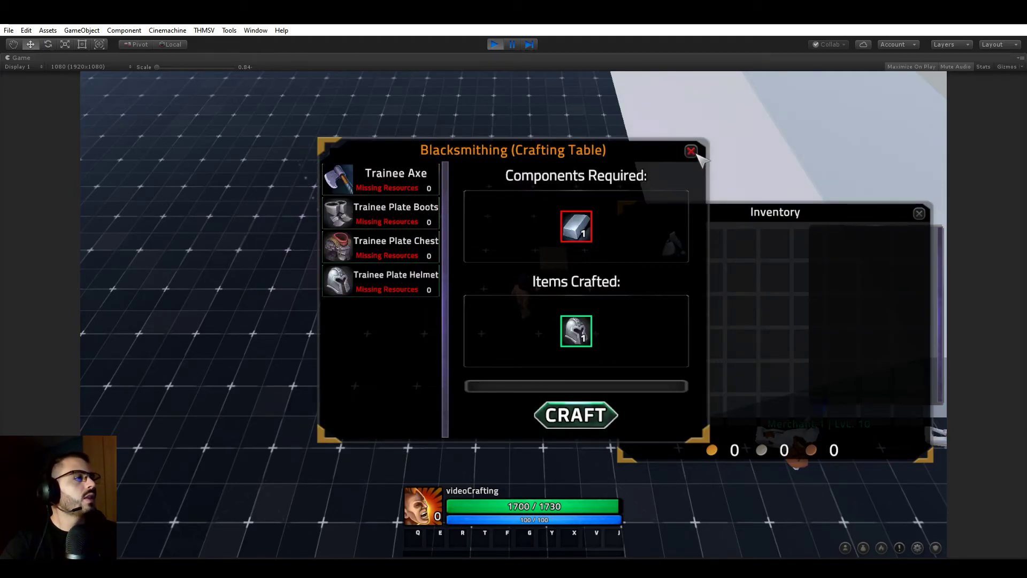
click(691, 152)
click(919, 214)
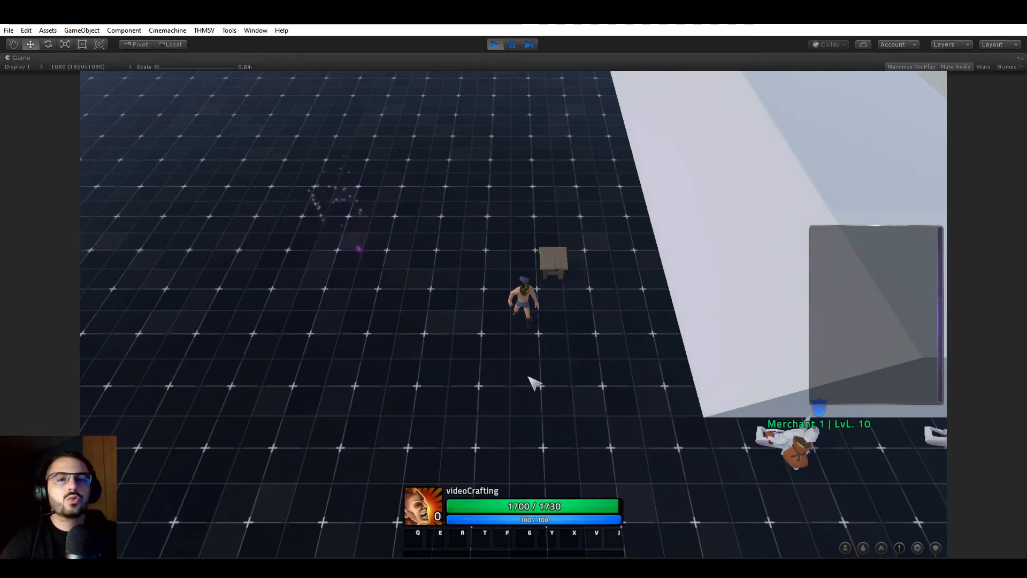
Review the Blacksmithing crafting tree's recipes in RPG Builder, including Trainee Plate Boots
click(205, 30)
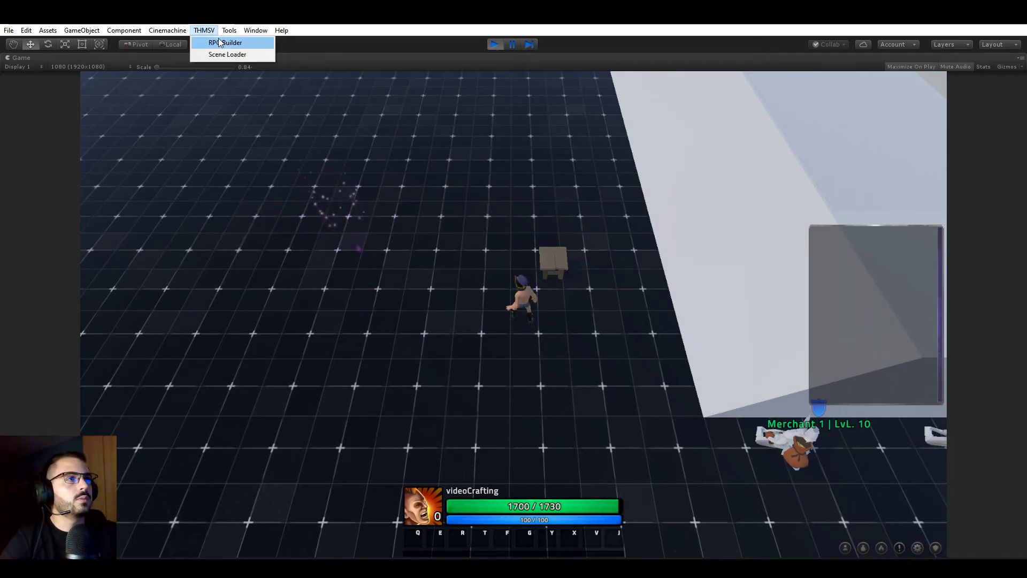
click(218, 42)
click(127, 127)
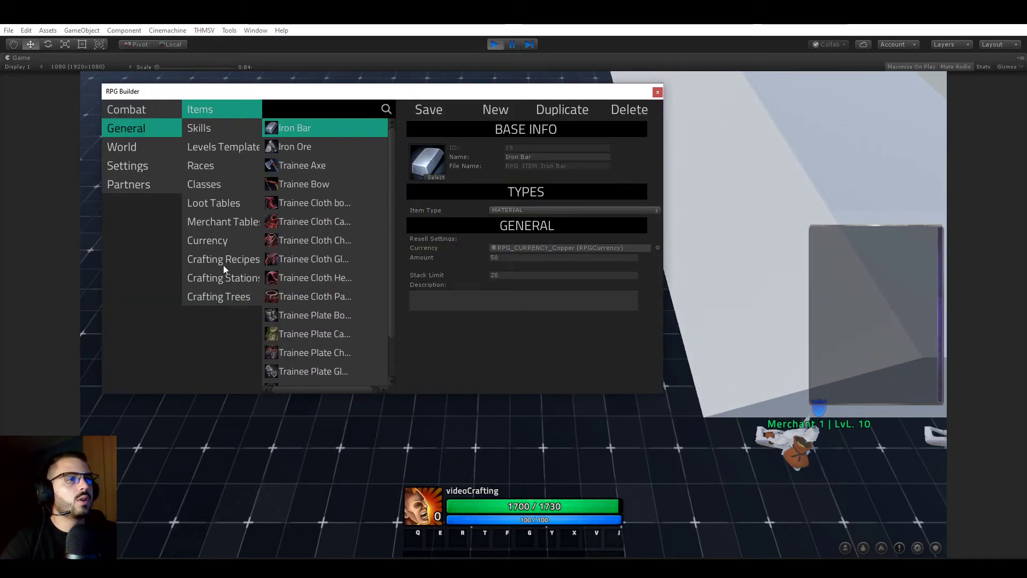
click(219, 294)
scroll(534, 223, down, 5)
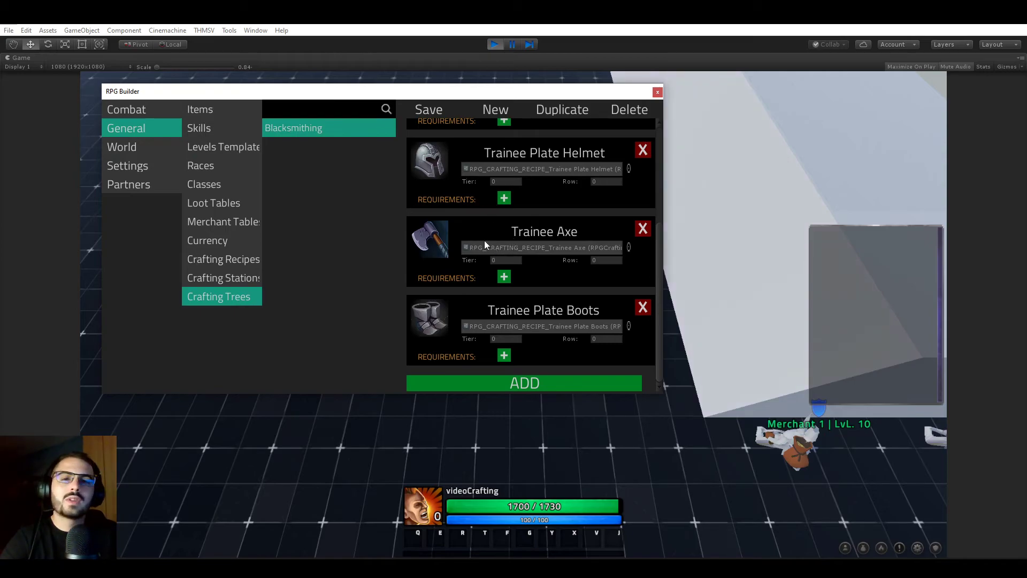
click(240, 262)
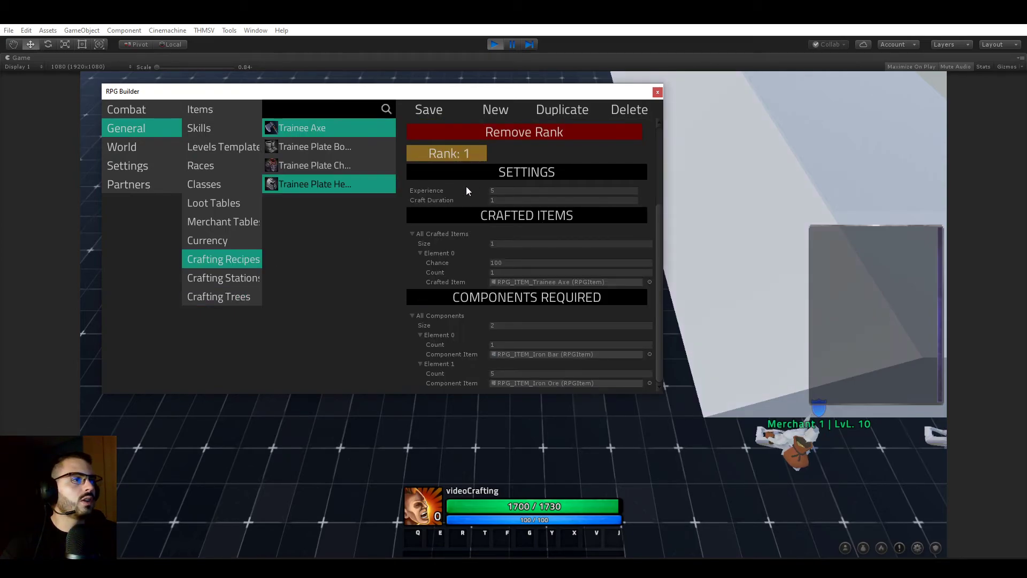
click(308, 152)
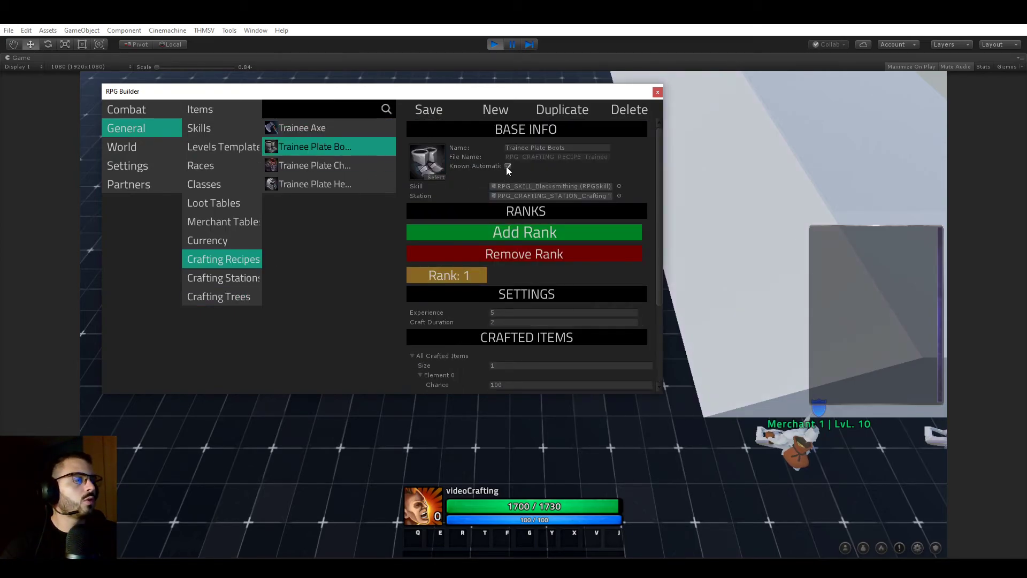
click(234, 299)
scroll(519, 252, down, 3)
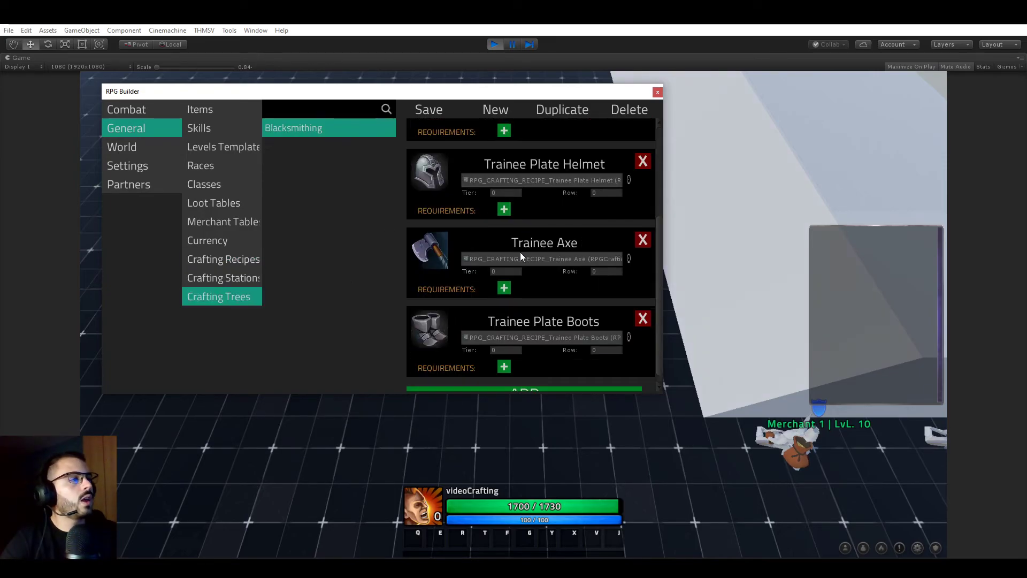
Close RPG Builder, learn Fireball and place it on the first action-bar slot
click(658, 91)
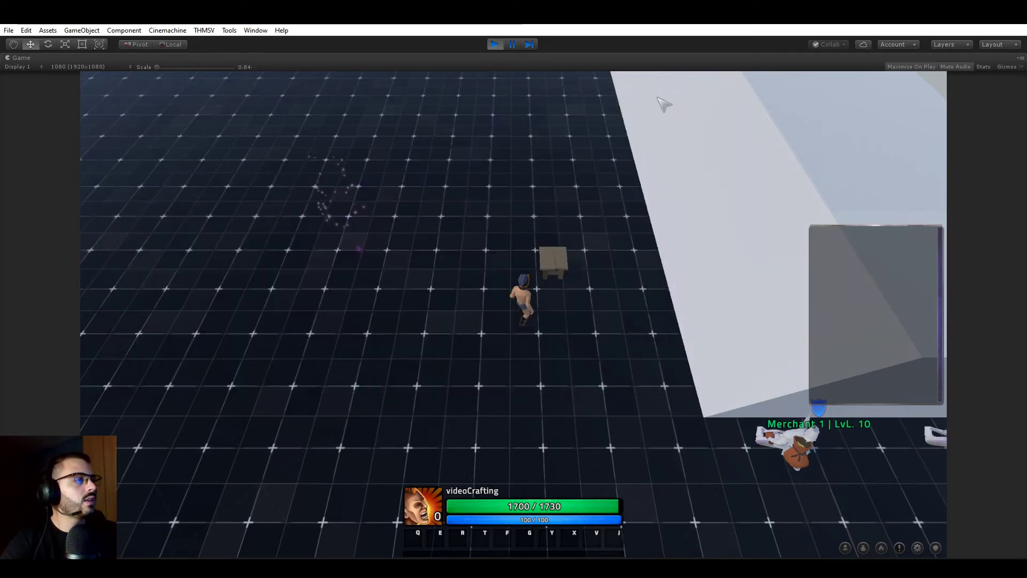
click(881, 547)
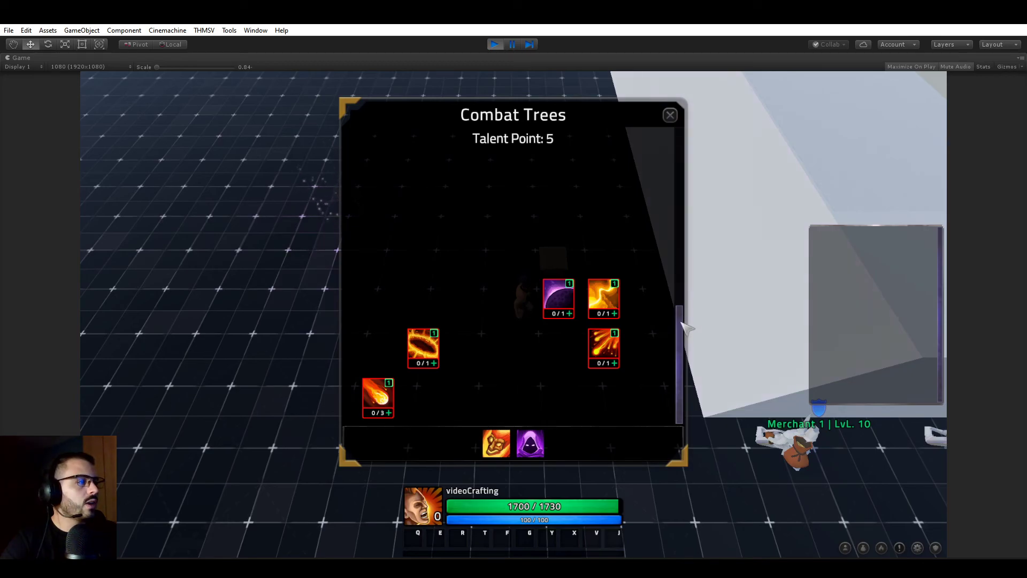
drag(682, 323, 704, 390)
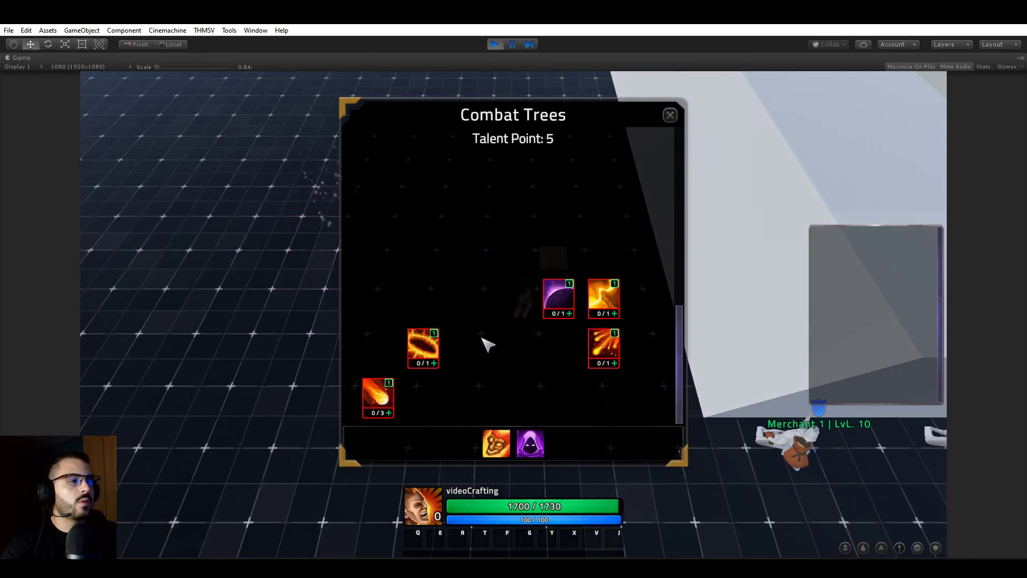
click(388, 413)
drag(389, 405, 414, 537)
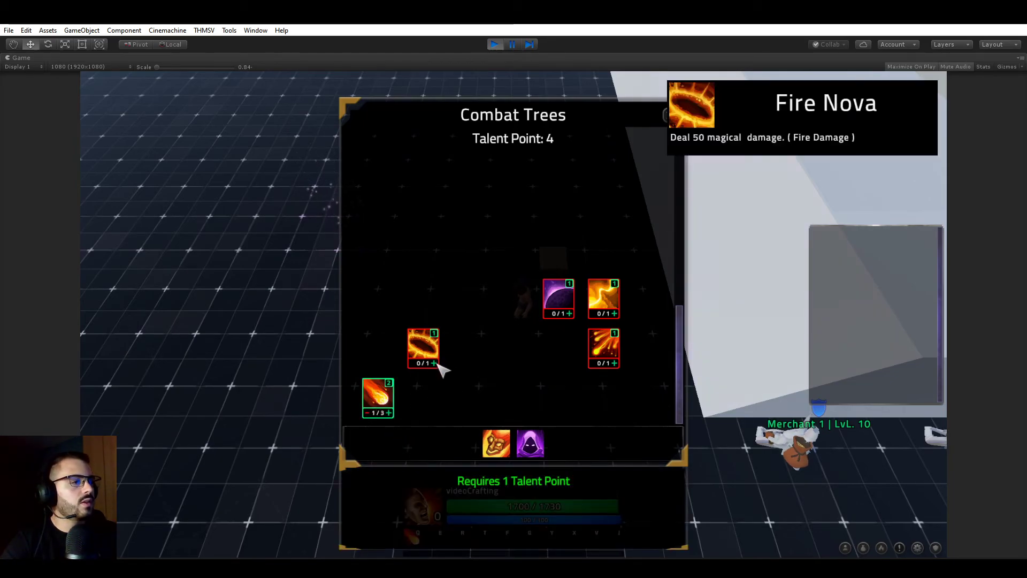
Learn Fire Wave and Fire Spray, slot Fire Spray second, and test-cast it
click(614, 363)
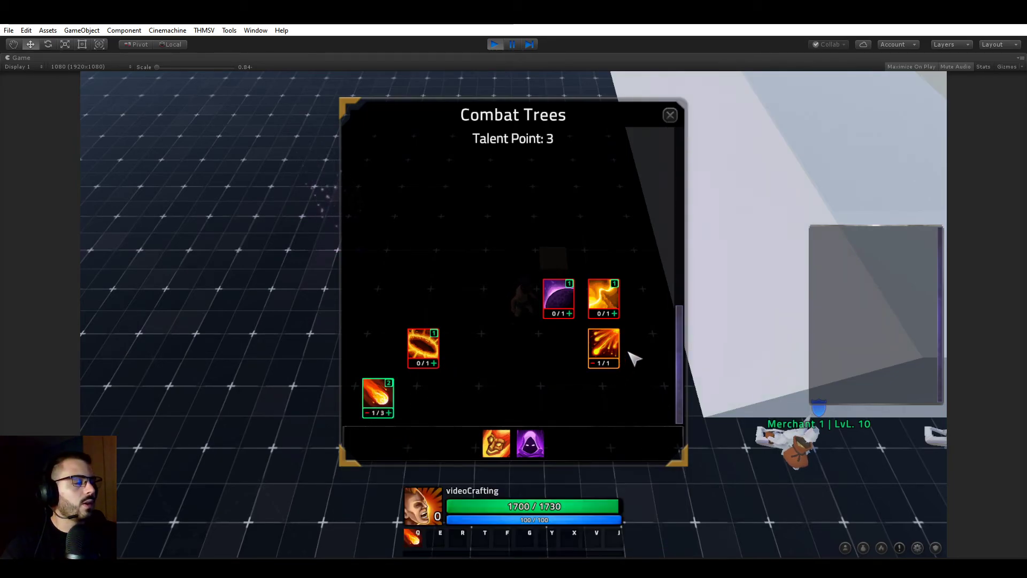
click(614, 313)
mouse_move(603, 298)
mouse_down()
mouse_move(439, 508)
mouse_move(435, 537)
mouse_up()
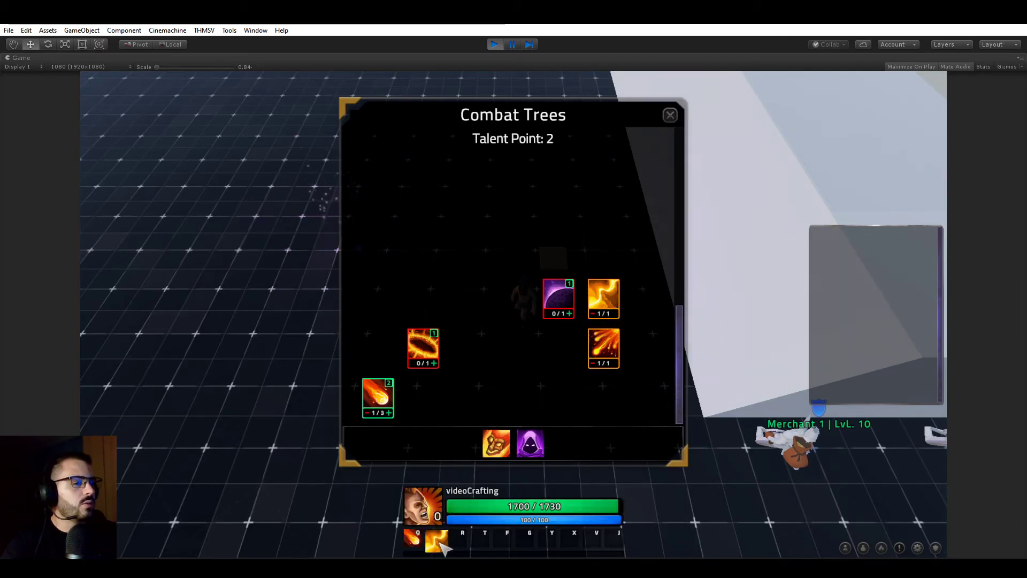
click(670, 115)
key(e)
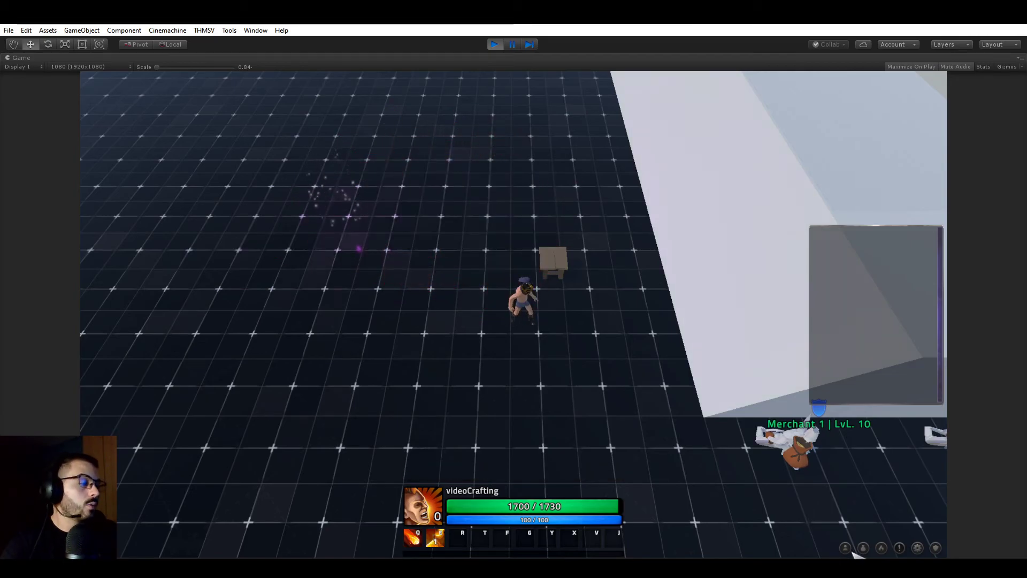
click(881, 548)
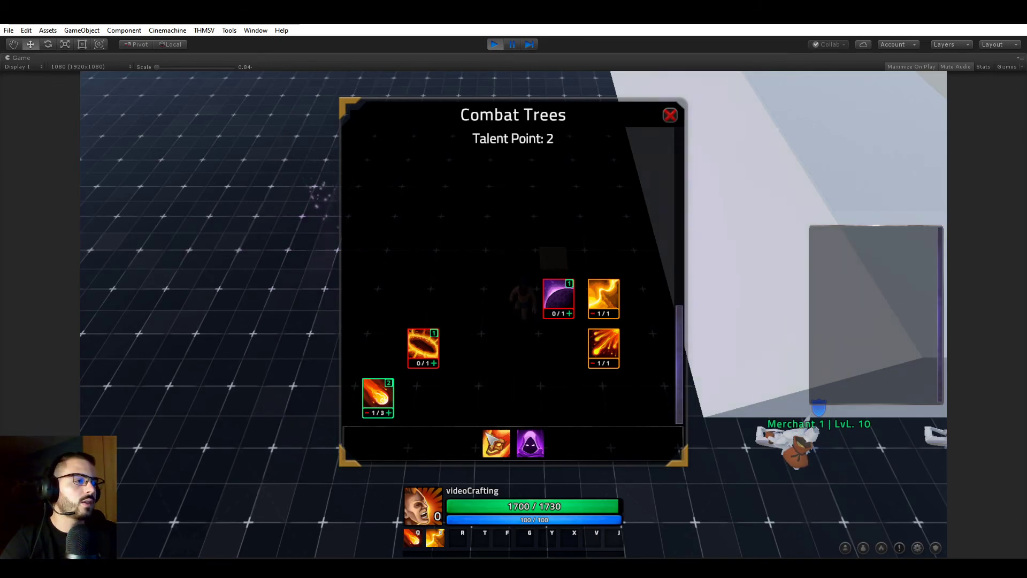
click(528, 444)
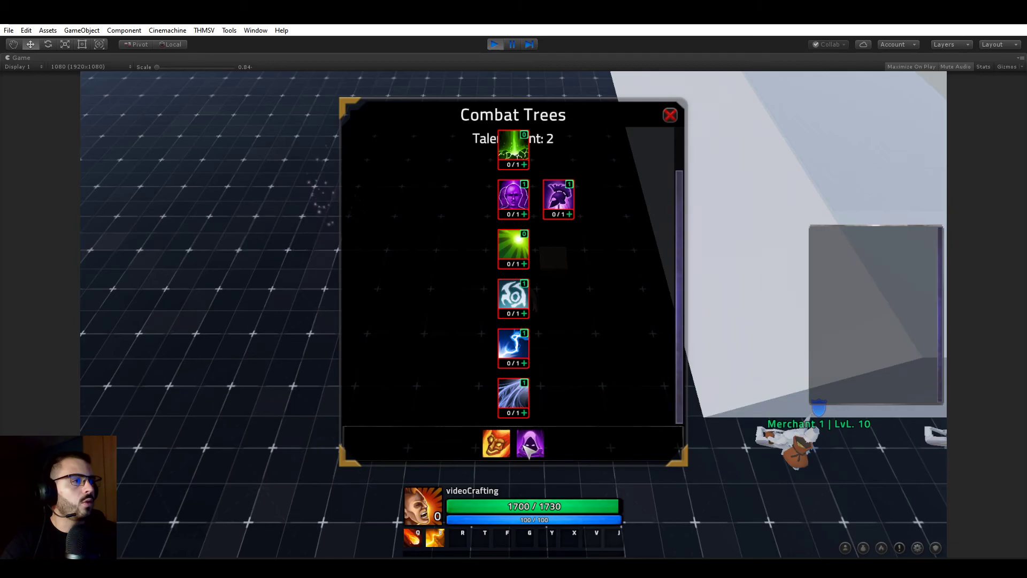
click(502, 449)
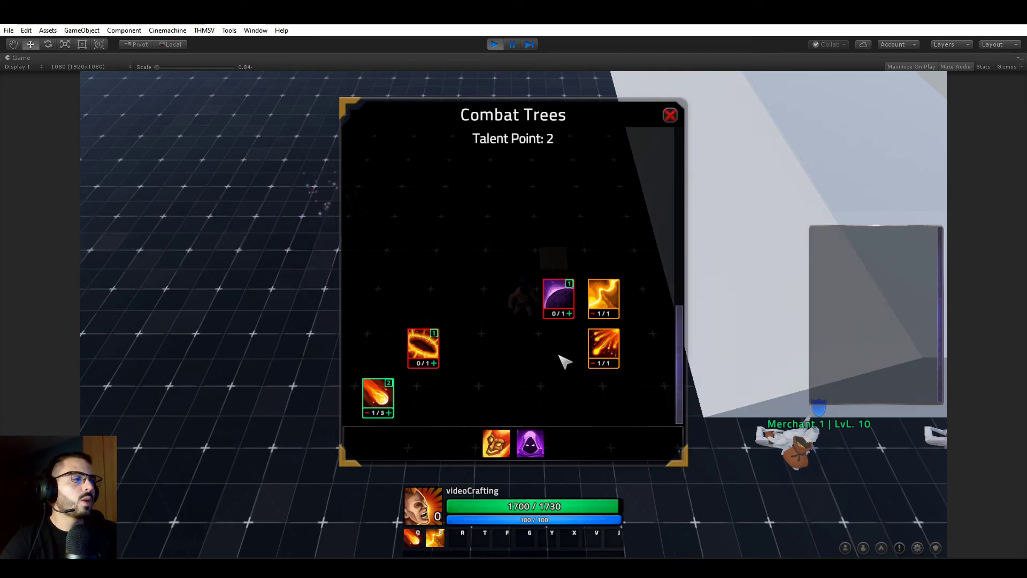
click(670, 116)
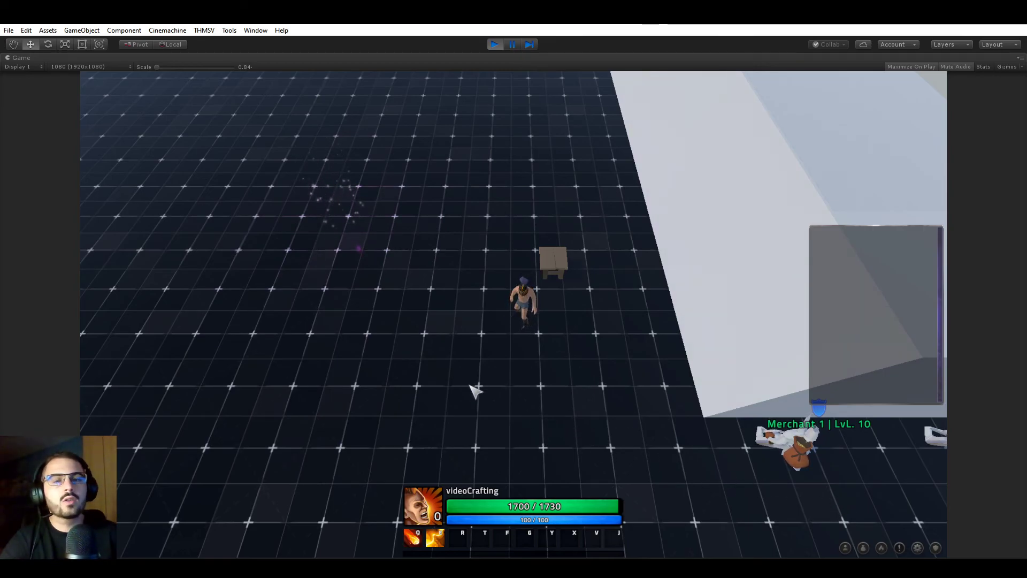
Open Crafting Trees in RPG Builder and add requirement rows under Trainee Plate Chest
click(204, 30)
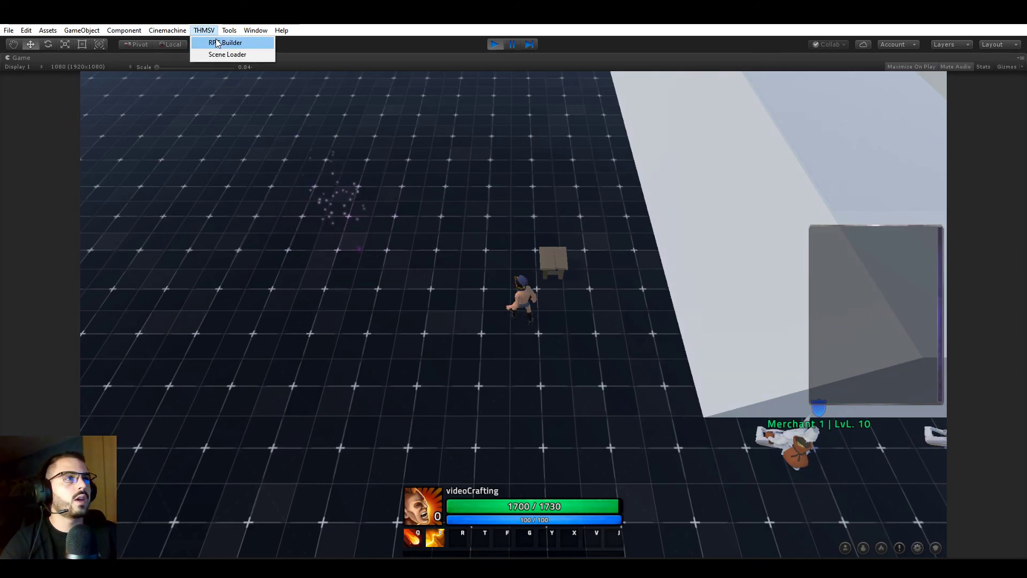
click(217, 41)
click(132, 131)
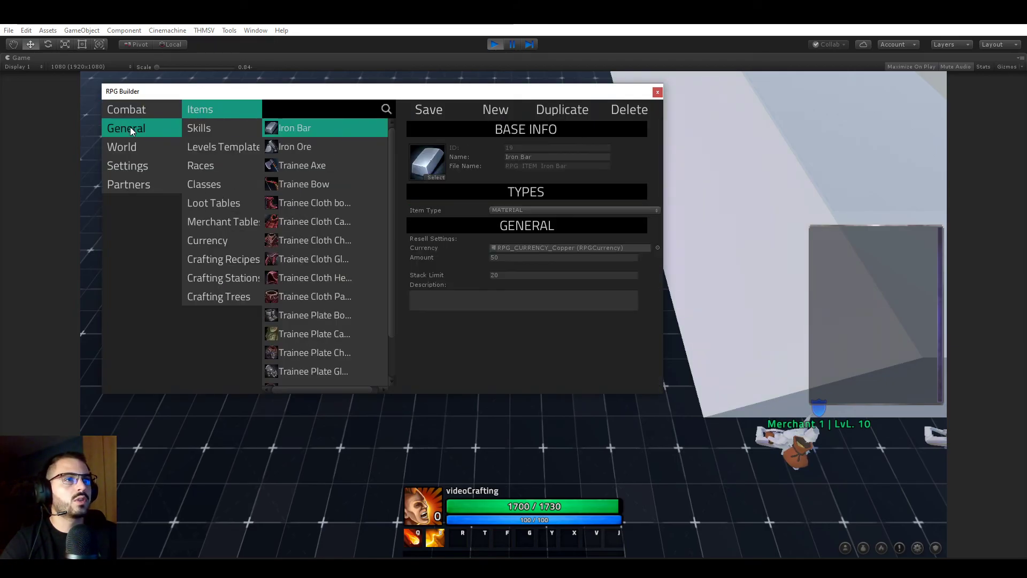
click(220, 297)
scroll(514, 241, down, 4)
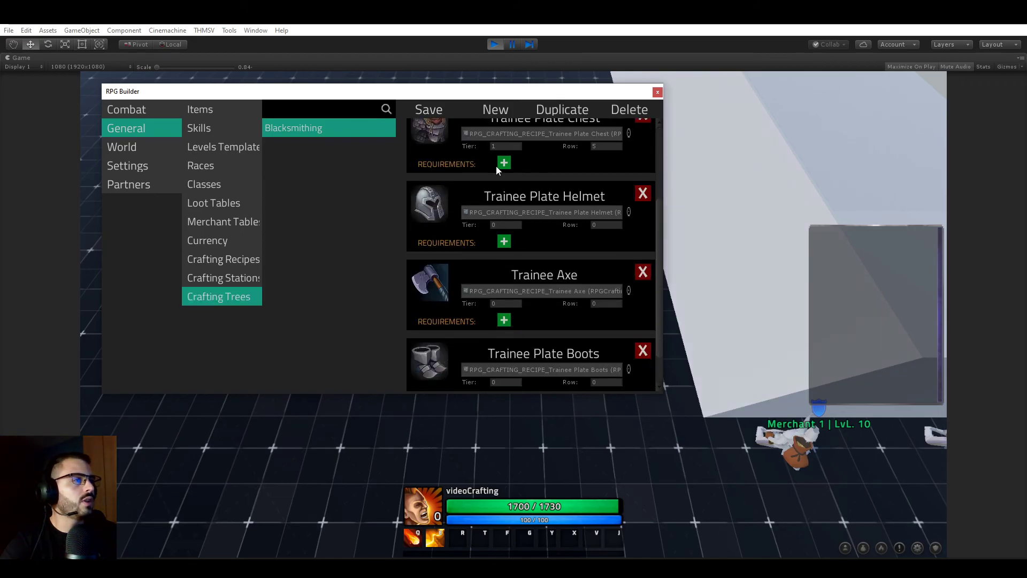
click(504, 163)
click(504, 163)
click(504, 162)
click(503, 162)
click(505, 163)
Set requirement types to Point Spent, Class Level, Skill Level, Item Owned, Recipe Known
click(459, 180)
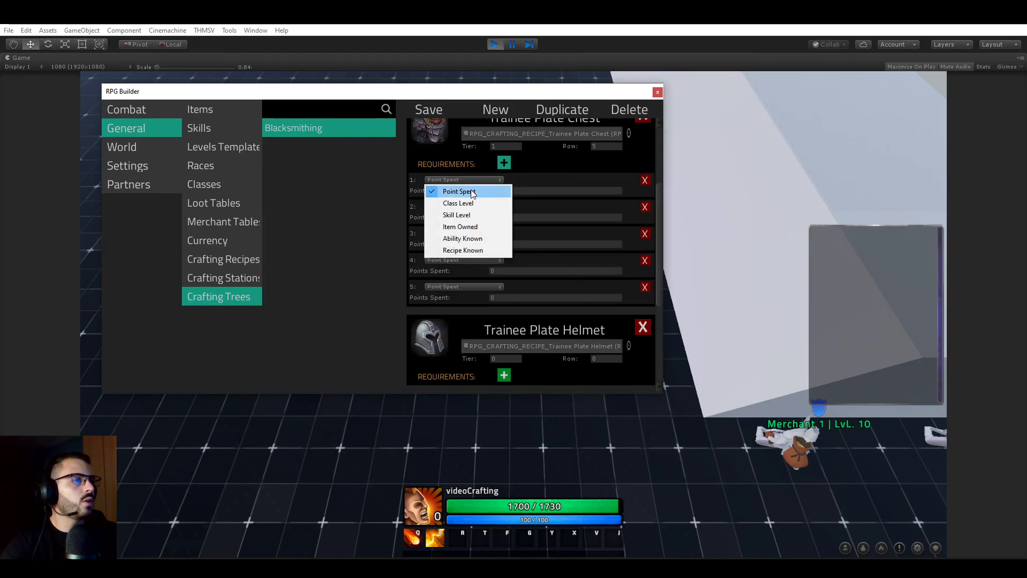
click(459, 192)
click(451, 207)
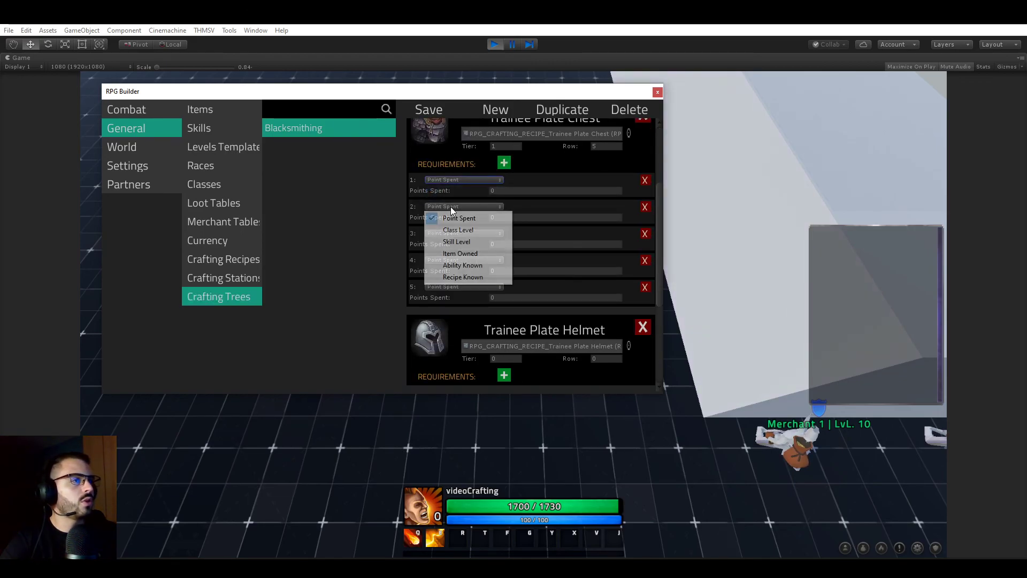
click(478, 230)
click(459, 243)
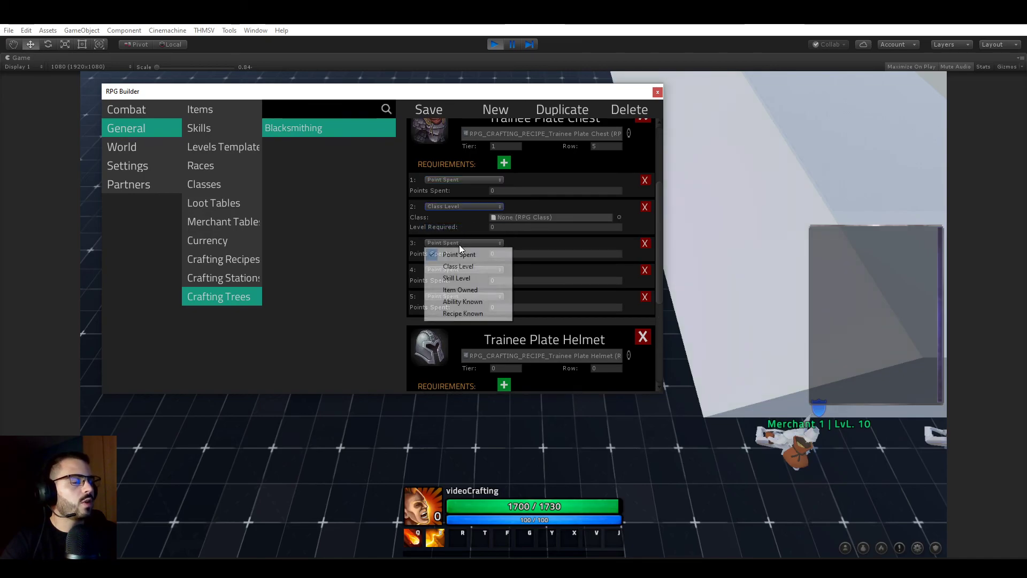
click(476, 278)
click(464, 279)
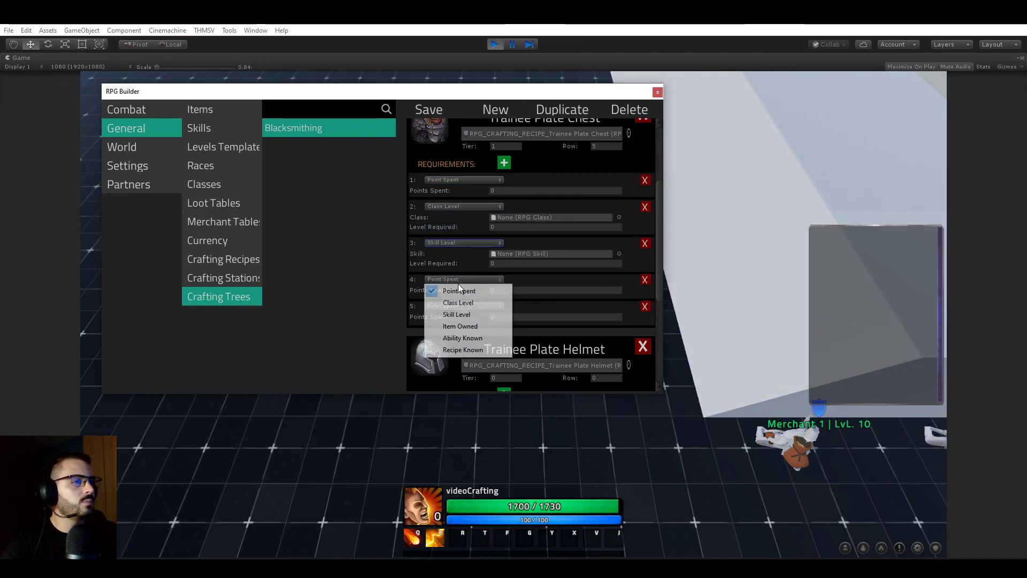
click(473, 326)
click(474, 325)
click(465, 383)
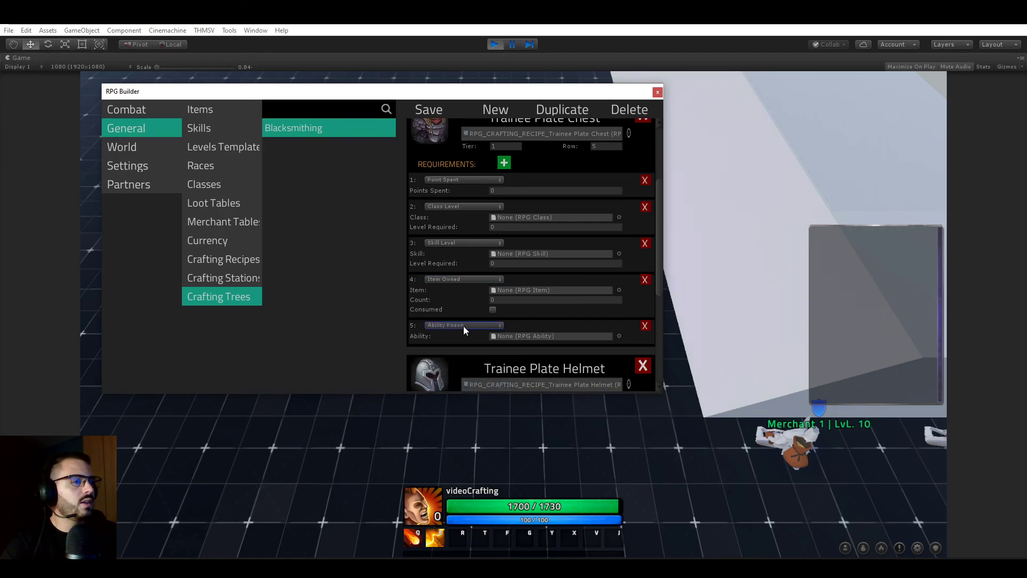
click(463, 325)
click(463, 396)
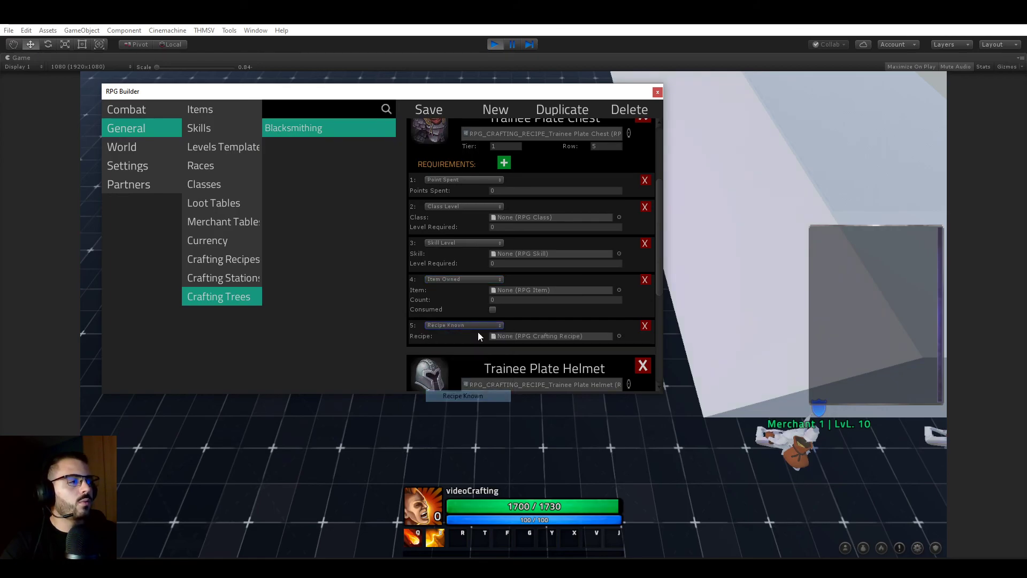
click(658, 92)
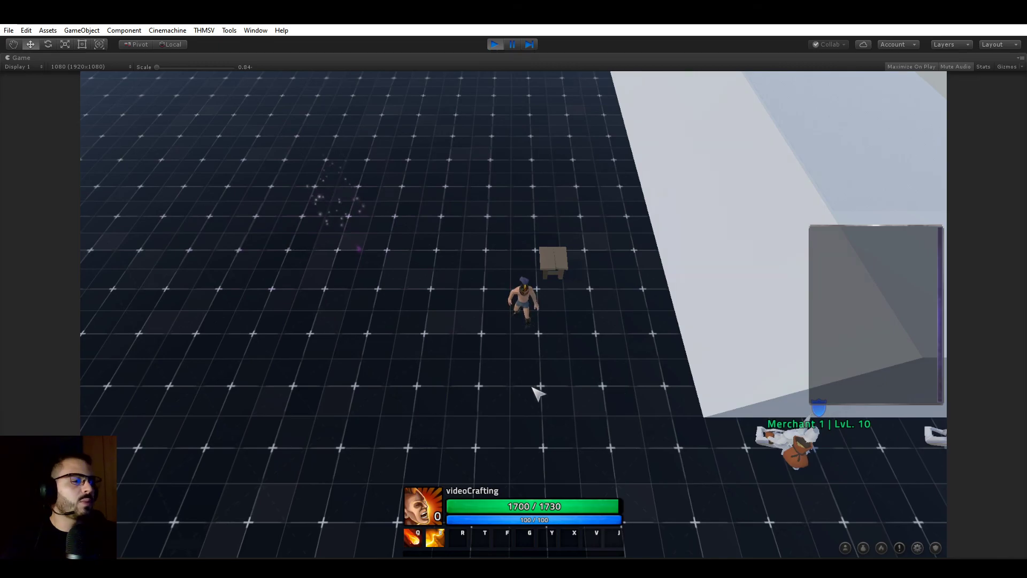
Open and close the Combat Trees window, then walk the character forward across the grid
click(863, 546)
click(669, 116)
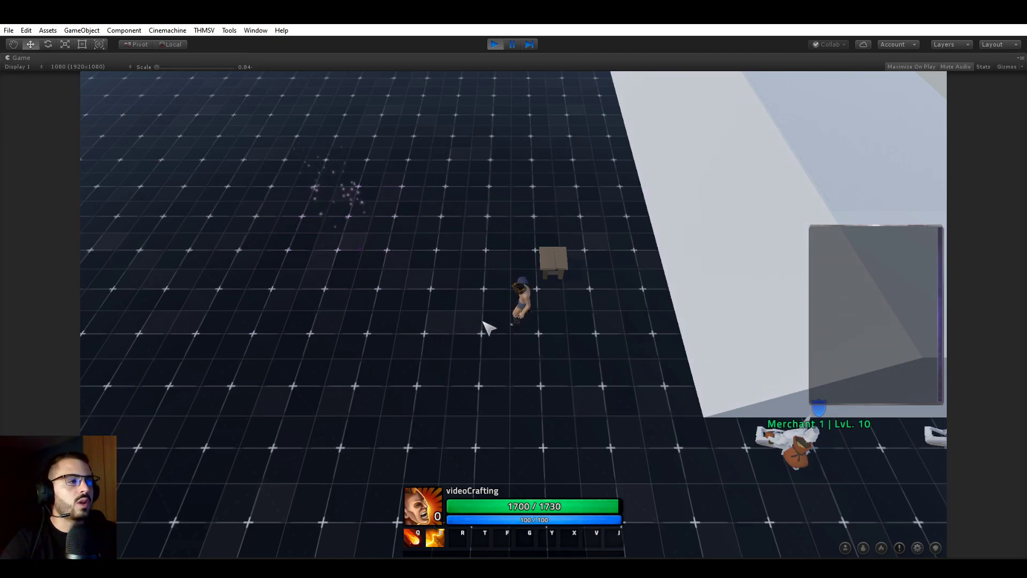
click(528, 198)
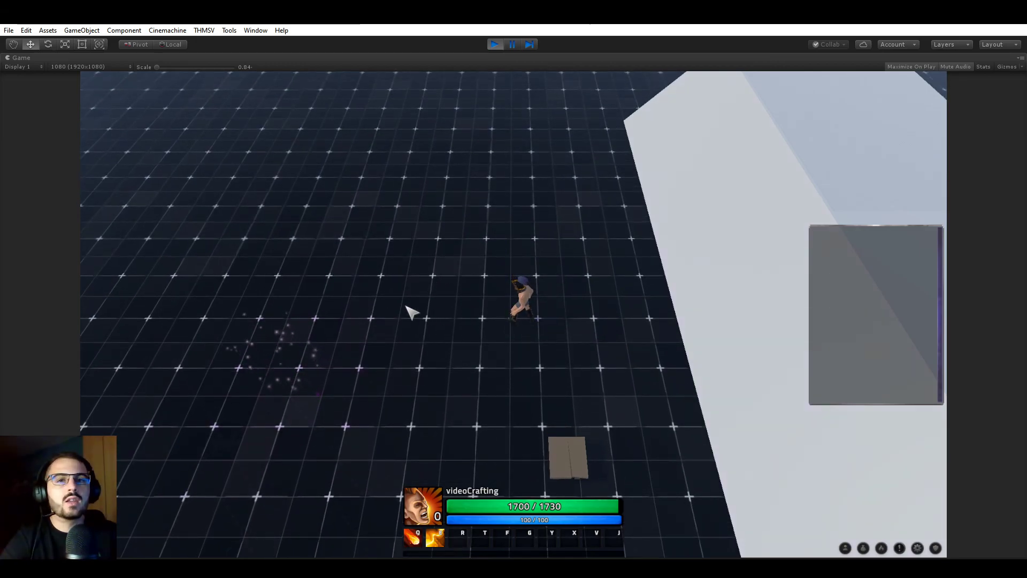